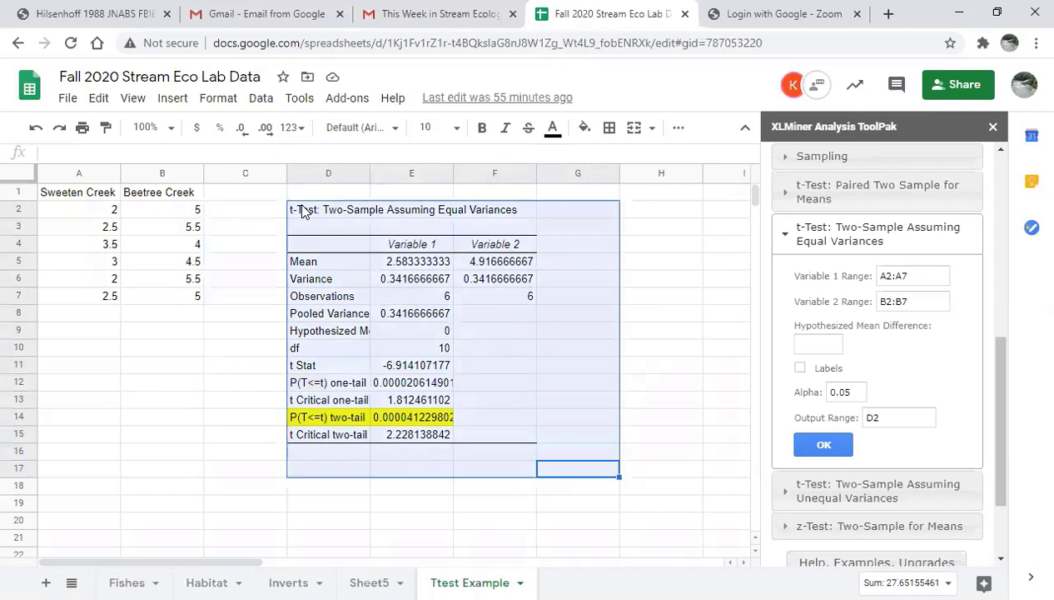
Clear the t-test output in D2:G17 on the Ttest Example sheet.
{"action": "key", "text": "Delete"}
{"action": "left_click", "coordinate": [185, 368]}
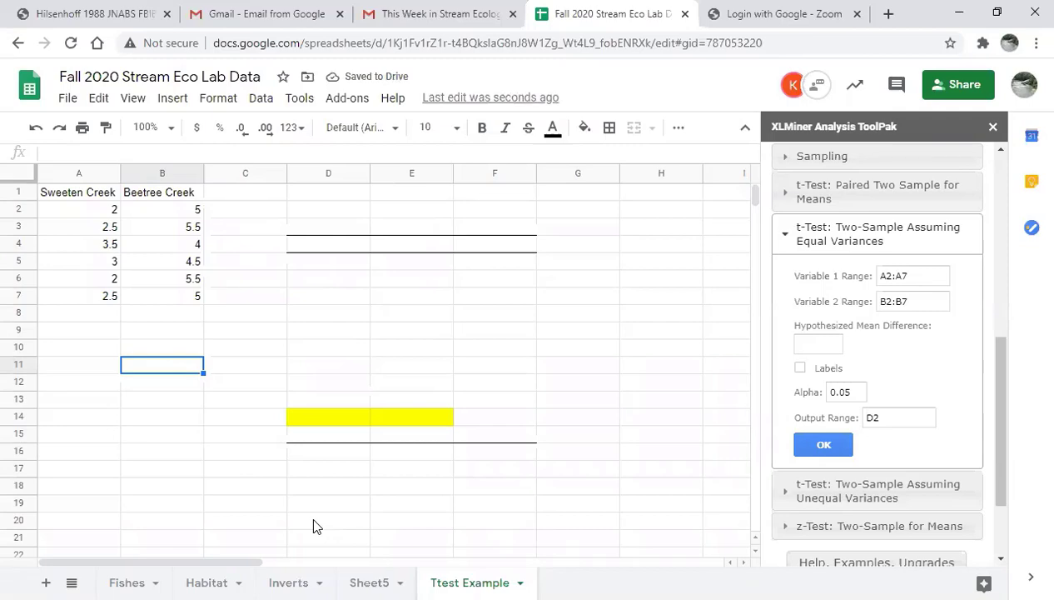
Switch to the Inverts sheet and close the XLMiner Analysis ToolPak.
{"action": "left_click", "coordinate": [283, 575]}
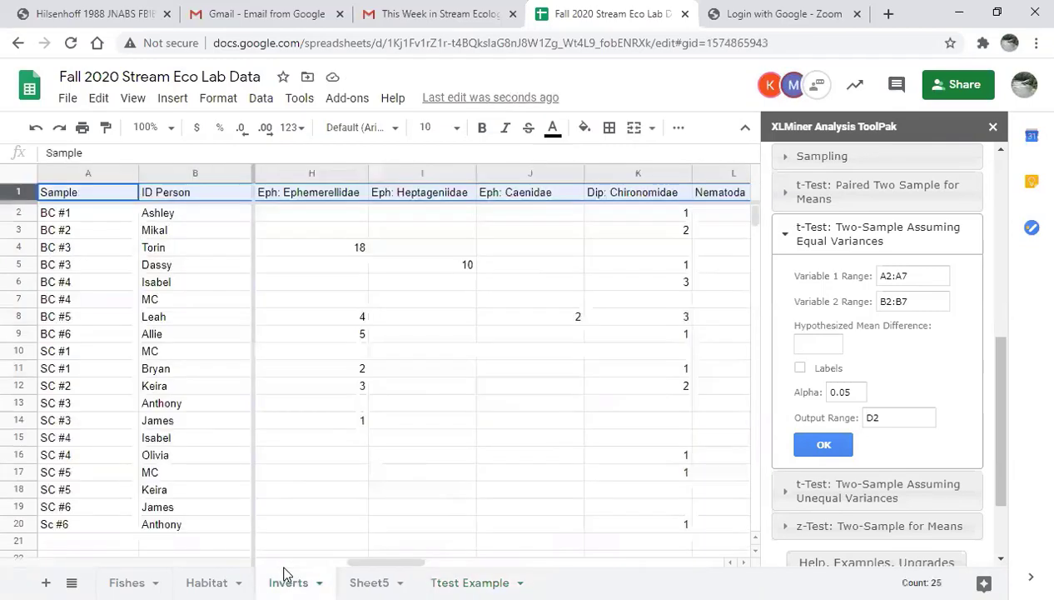
{"action": "left_click", "coordinate": [991, 127]}
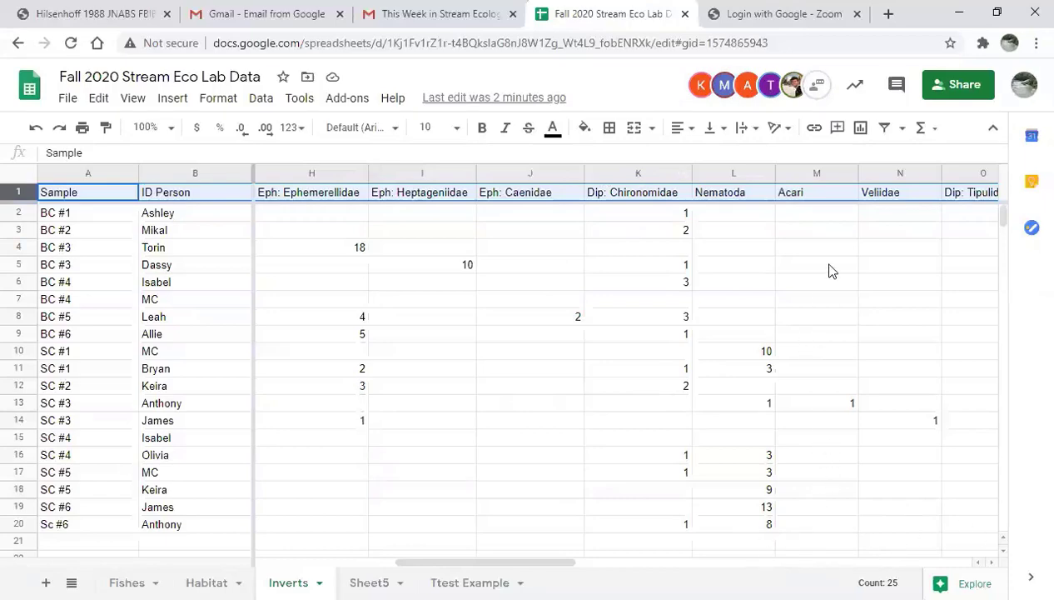
Review the taxon columns along the BC #2 row out to Ephemeroptera, and return to its Hydropsychidae count.
{"action": "left_click", "coordinate": [830, 234]}
{"action": "key", "text": "Right"}
{"action": "key", "text": "Right"}
{"action": "key", "text": "Right"}
{"action": "key", "text": "Right"}
{"action": "key", "text": "Right"}
{"action": "key", "text": "Right"}
{"action": "key", "text": "Right"}
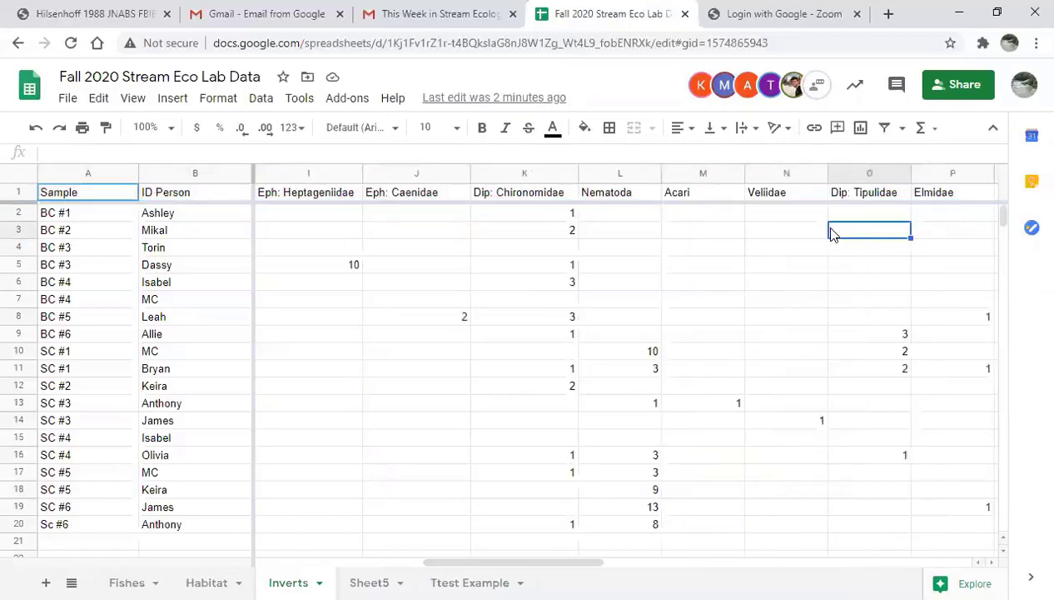
{"action": "key", "text": "Right"}
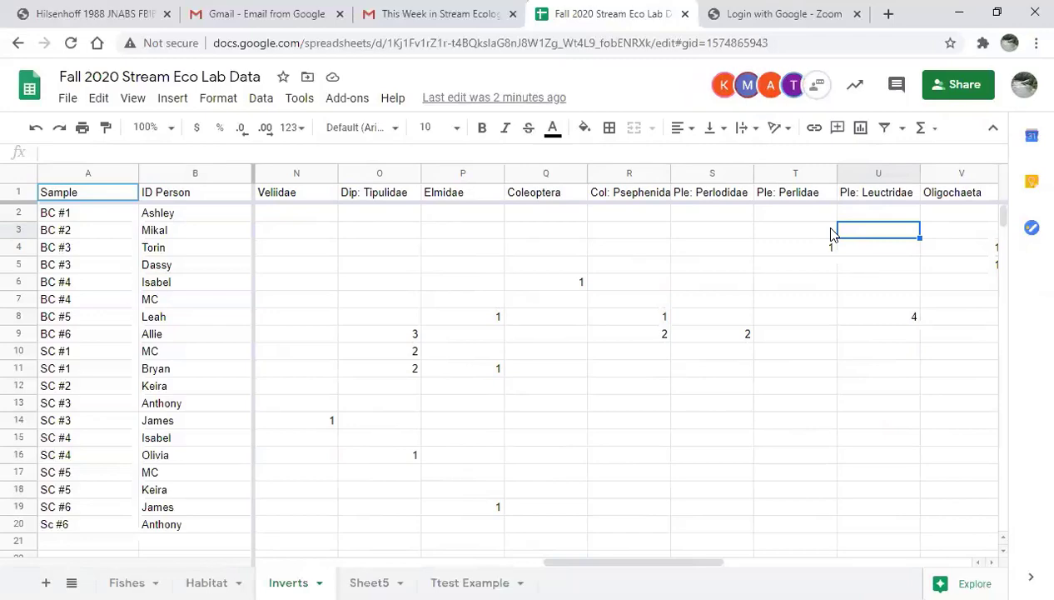
{"action": "key", "text": "Right"}
{"action": "key", "text": "Right"}
{"action": "key", "text": "Right"}
{"action": "key", "text": "Right"}
{"action": "key", "text": "Right"}
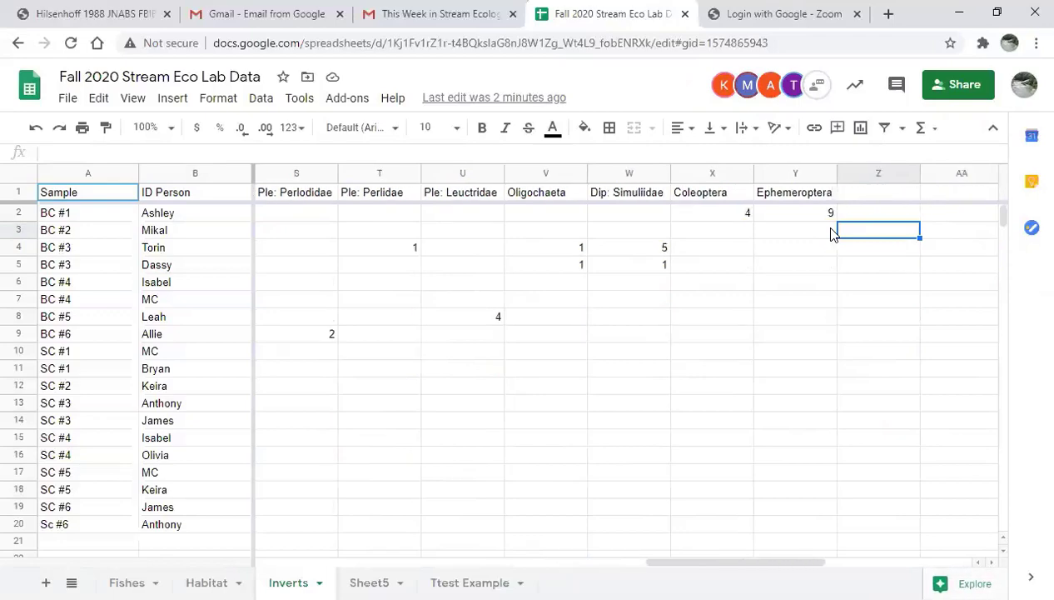
{"action": "key", "text": "Left"}
{"action": "key", "text": "Left"}
{"action": "key", "text": "Left"}
{"action": "key", "text": "Left"}
{"action": "key", "text": "Left"}
{"action": "key", "text": "Left"}
{"action": "key", "text": "Left"}
{"action": "key", "text": "Left"}
{"action": "key", "text": "Left"}
{"action": "key", "text": "Left"}
{"action": "key", "text": "Left"}
{"action": "key", "text": "Left"}
{"action": "key", "text": "Left"}
{"action": "key", "text": "Left"}
{"action": "key", "text": "Left"}
{"action": "key", "text": "Left"}
{"action": "key", "text": "Left"}
{"action": "key", "text": "Left"}
{"action": "key", "text": "Left"}
{"action": "key", "text": "Left"}
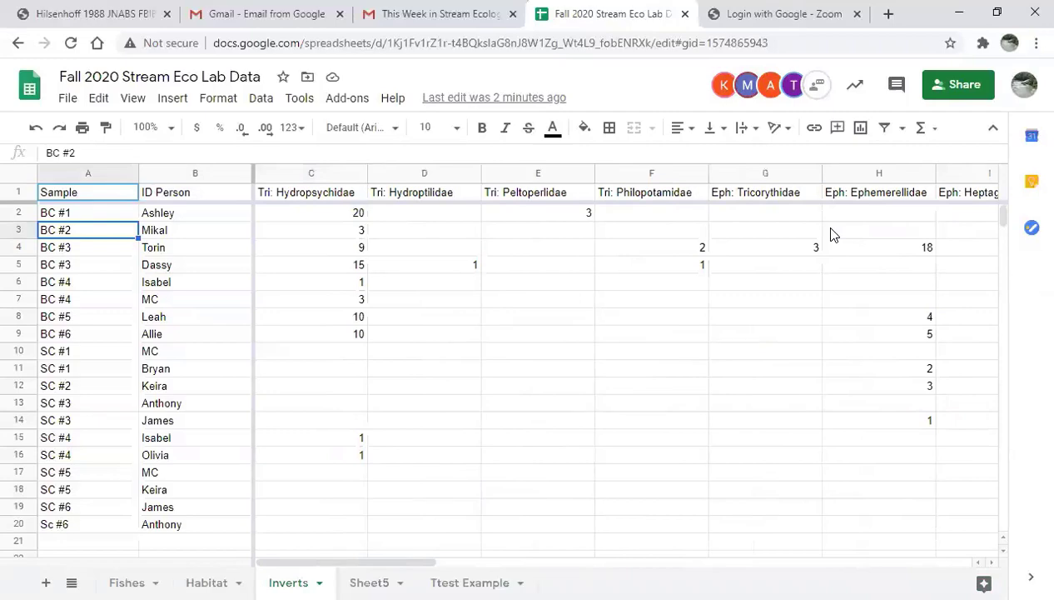
{"action": "key", "text": "Right"}
{"action": "key", "text": "Right"}
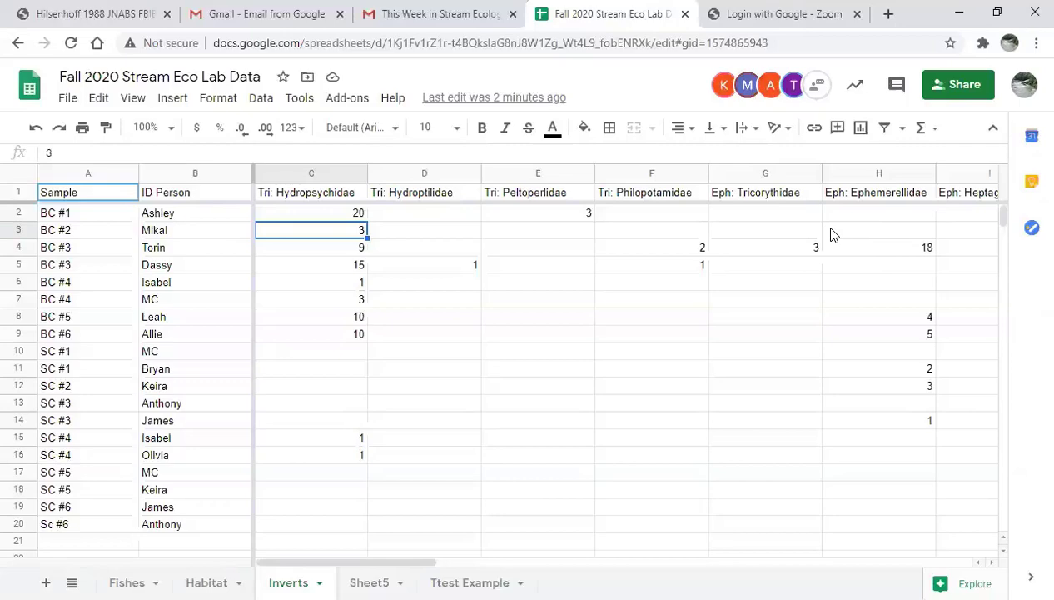
Compare the family-level columns with the order-level Coleoptera and Ephemeroptera entries for BC #1, and return to its Hydropsychidae count.
{"action": "key", "text": "Right"}
{"action": "key", "text": "Right"}
{"action": "key", "text": "Right"}
{"action": "key", "text": "Right"}
{"action": "key", "text": "Right"}
{"action": "key", "text": "Right"}
{"action": "key", "text": "Right"}
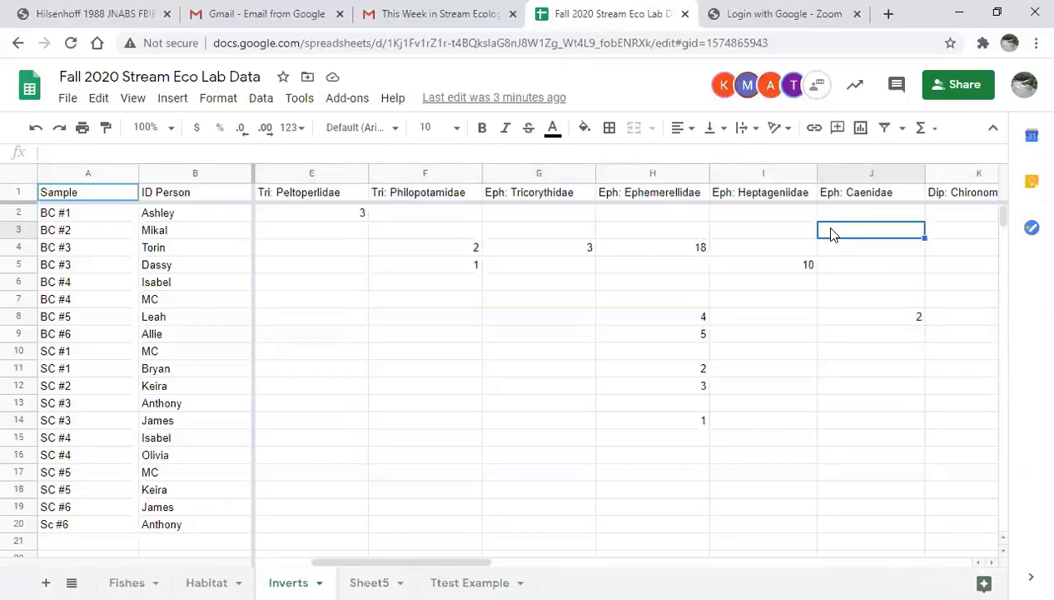
{"action": "key", "text": "Right"}
{"action": "key", "text": "Right"}
{"action": "key", "text": "Right"}
{"action": "key", "text": "Right"}
{"action": "key", "text": "Right"}
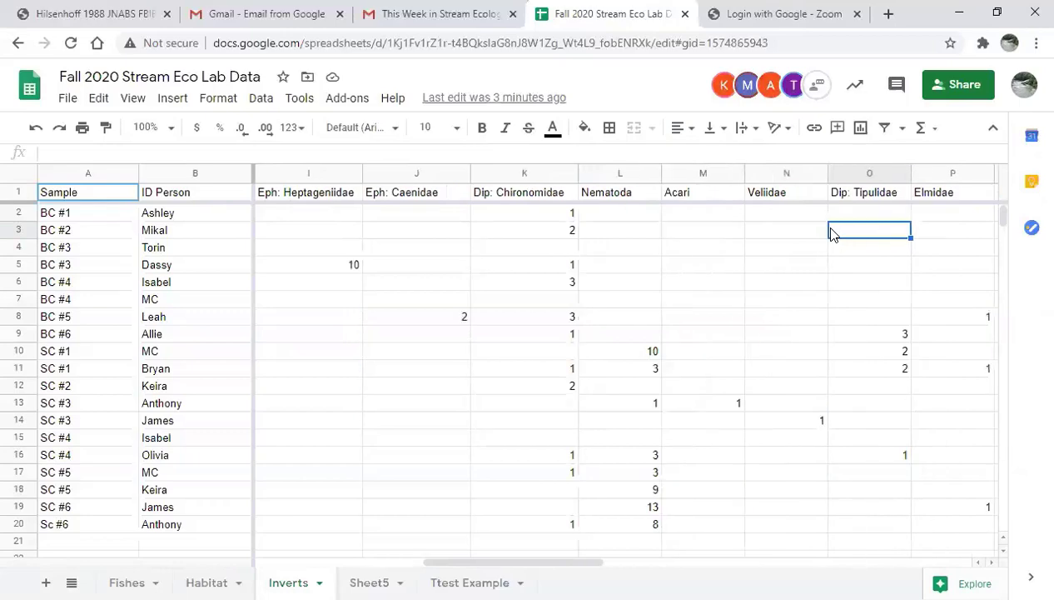
{"action": "key", "text": "Right"}
{"action": "key", "text": "Right"}
{"action": "key", "text": "Right"}
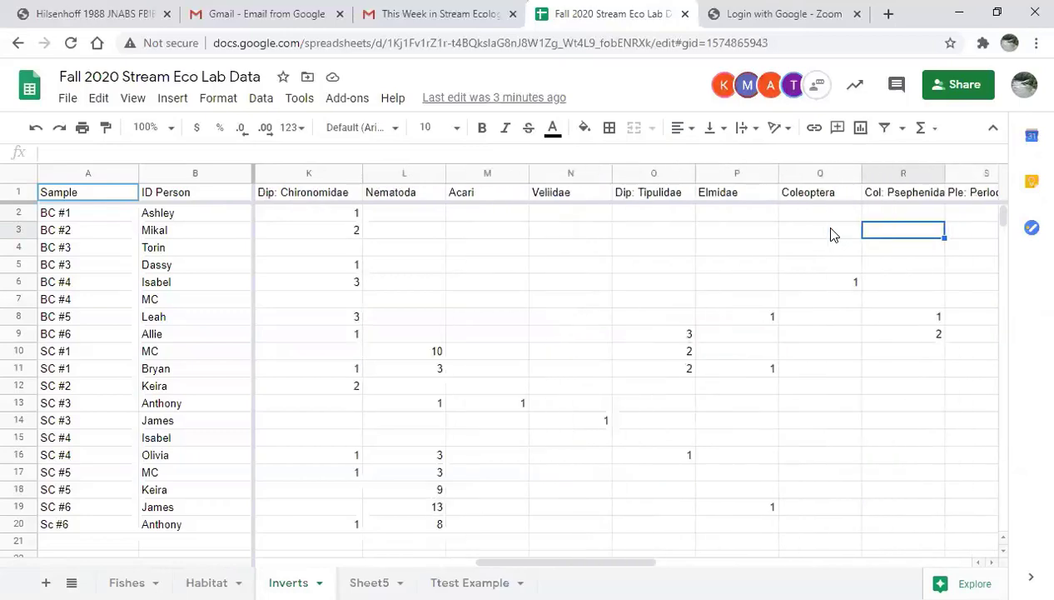
{"action": "key", "text": "Left"}
{"action": "key", "text": "Up"}
{"action": "key", "text": "Right"}
{"action": "key", "text": "Right"}
{"action": "key", "text": "Right"}
{"action": "key", "text": "Right"}
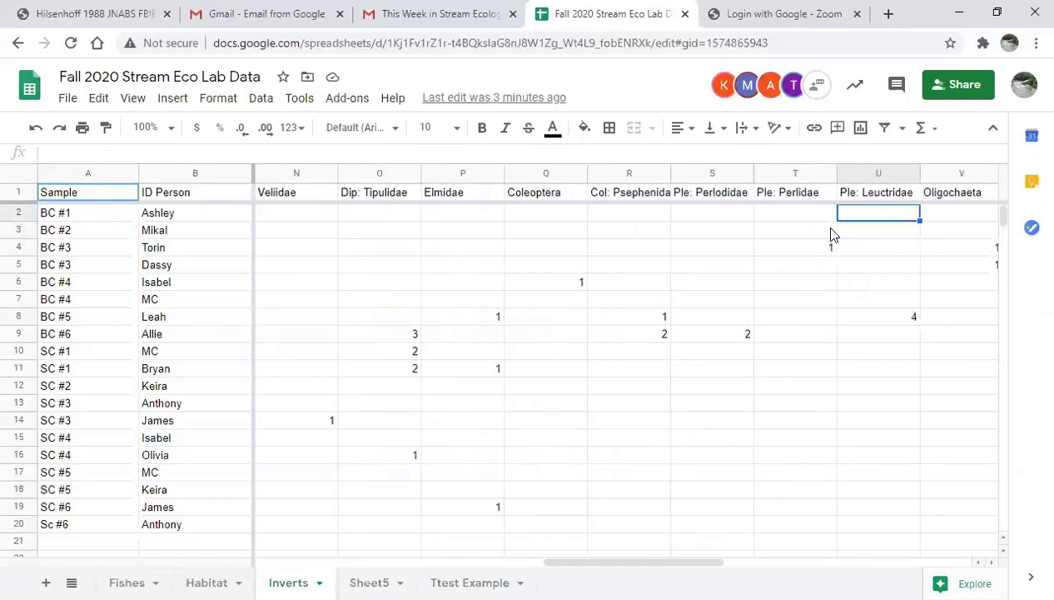
{"action": "key", "text": "Right"}
{"action": "key", "text": "Right"}
{"action": "key", "text": "Right"}
{"action": "key", "text": "Right"}
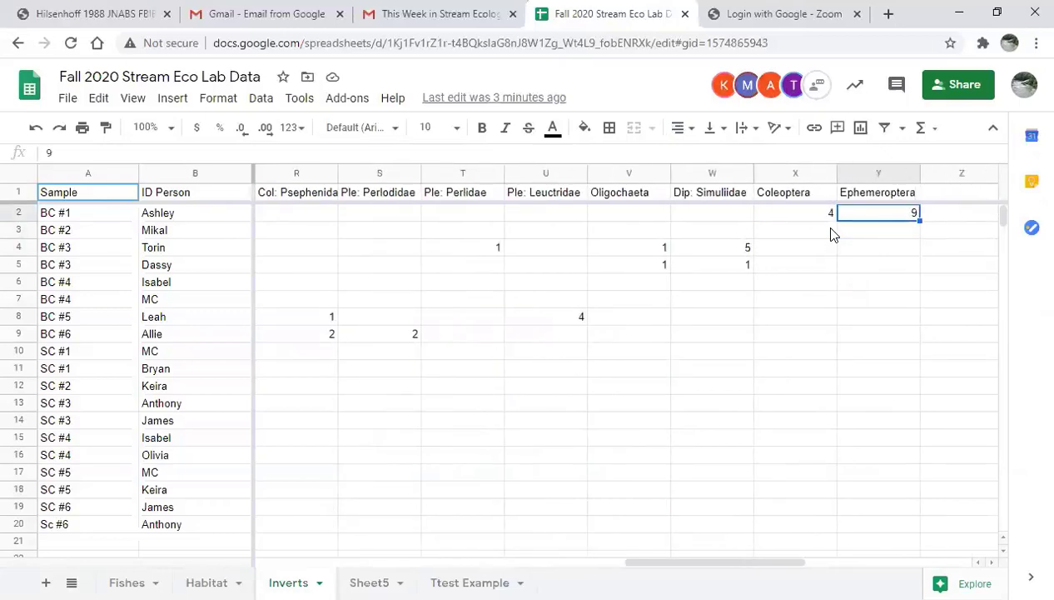
{"action": "key", "text": "Left"}
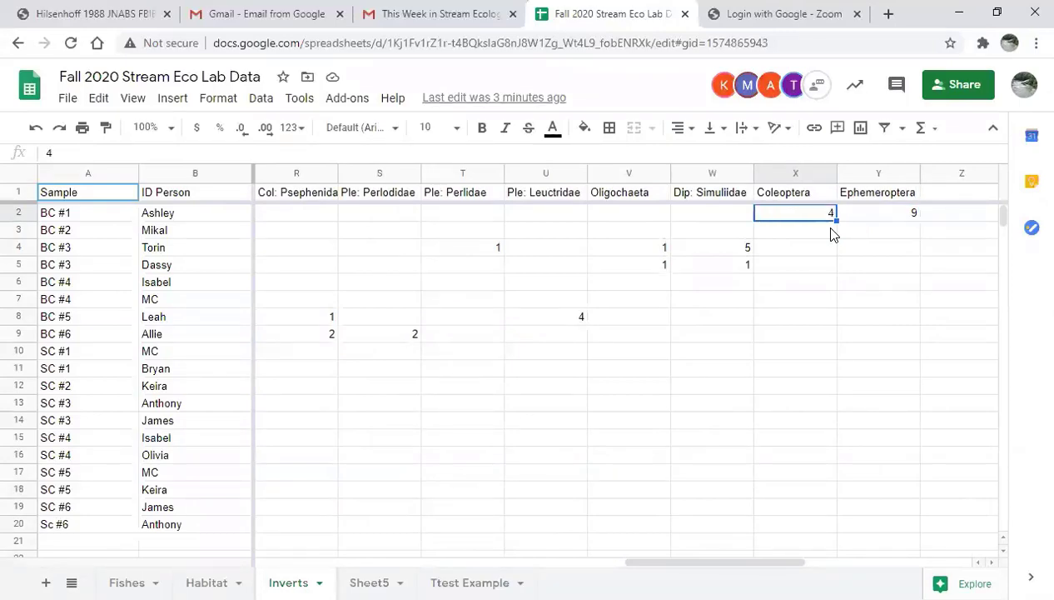
{"action": "key", "text": "Right"}
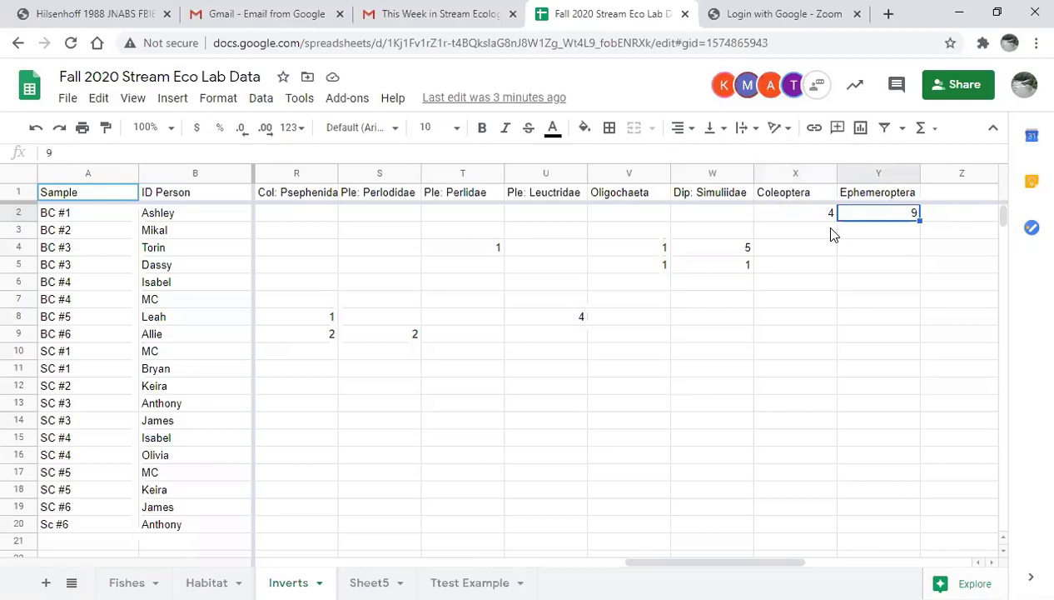
{"action": "key", "text": "Left"}
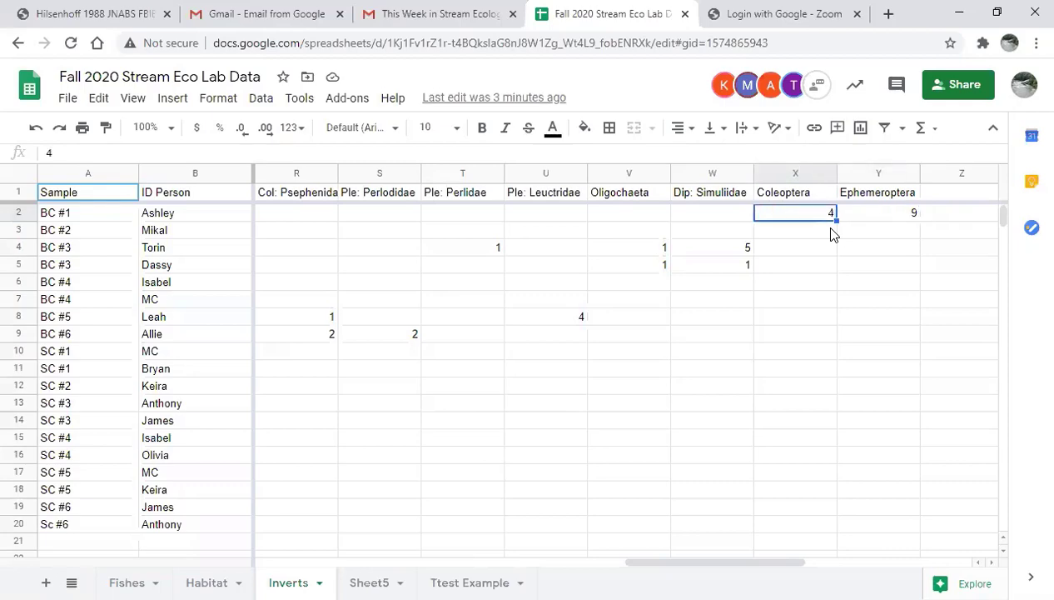
{"action": "key", "text": "Left"}
{"action": "key", "text": "Left"}
{"action": "key", "text": "Left"}
{"action": "key", "text": "Left"}
{"action": "key", "text": "Left"}
{"action": "key", "text": "Left"}
{"action": "key", "text": "Left"}
{"action": "key", "text": "Left"}
{"action": "key", "text": "Left"}
{"action": "key", "text": "Left"}
{"action": "key", "text": "Left"}
{"action": "key", "text": "Left"}
{"action": "key", "text": "Left"}
{"action": "key", "text": "Left"}
{"action": "key", "text": "Left"}
{"action": "key", "text": "Left"}
{"action": "key", "text": "Left"}
{"action": "key", "text": "Left"}
{"action": "key", "text": "Left"}
{"action": "key", "text": "Left"}
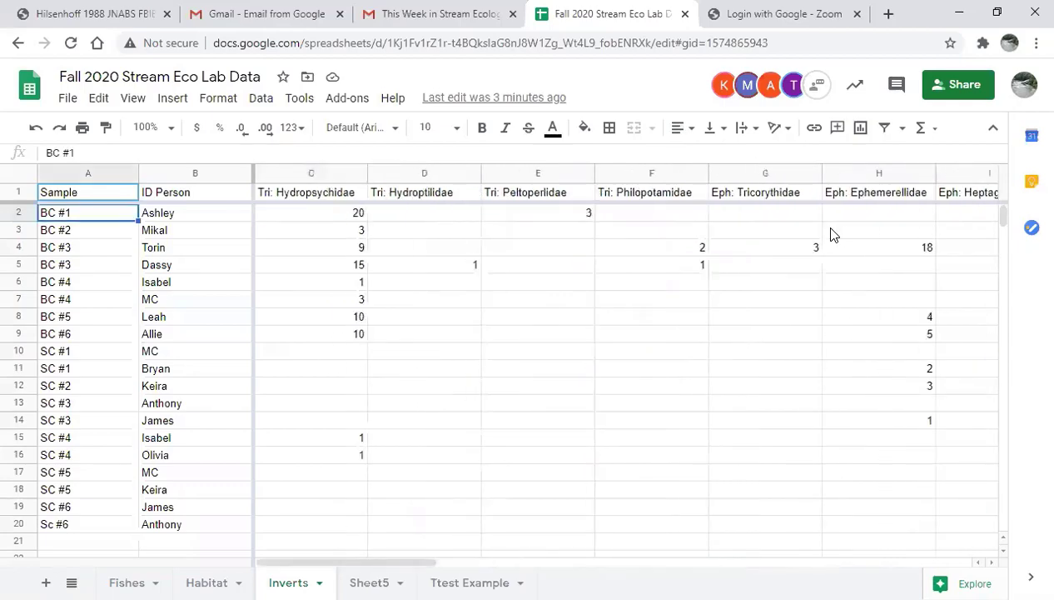
{"action": "key", "text": "Right"}
{"action": "key", "text": "Right"}
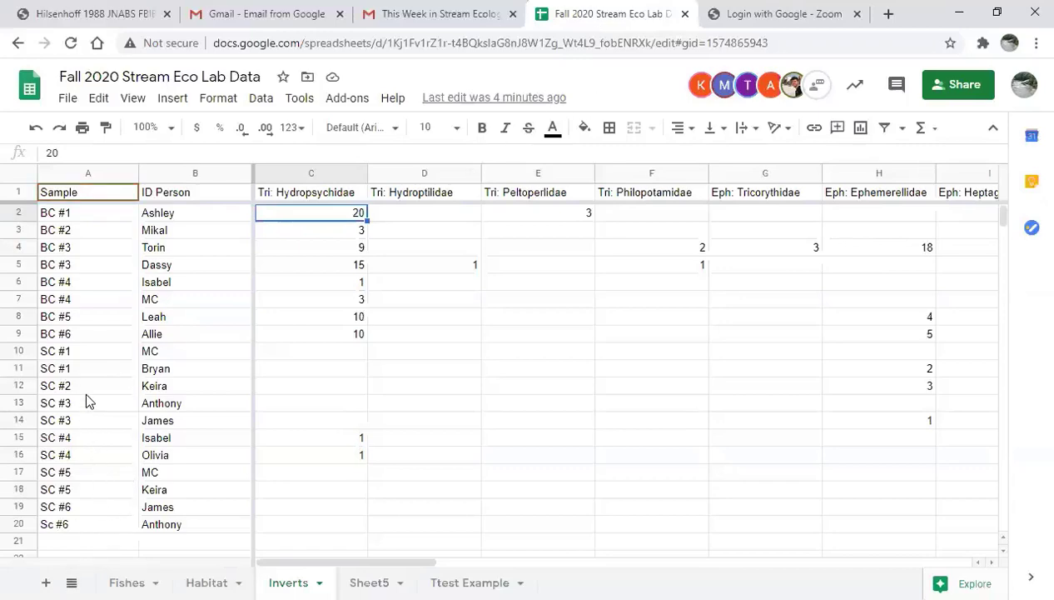
Check the repeated SC #6, SC #5 and SC #4 labels in the Sample column.
{"action": "left_click", "coordinate": [103, 523]}
{"action": "left_click", "coordinate": [104, 507]}
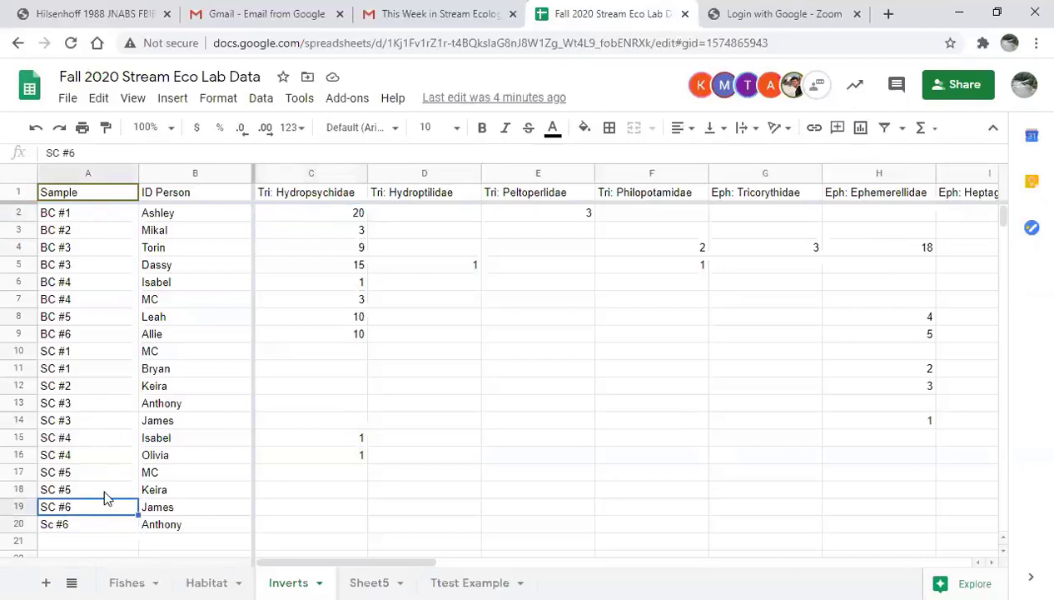
{"action": "left_click", "coordinate": [104, 488]}
{"action": "left_click", "coordinate": [103, 469]}
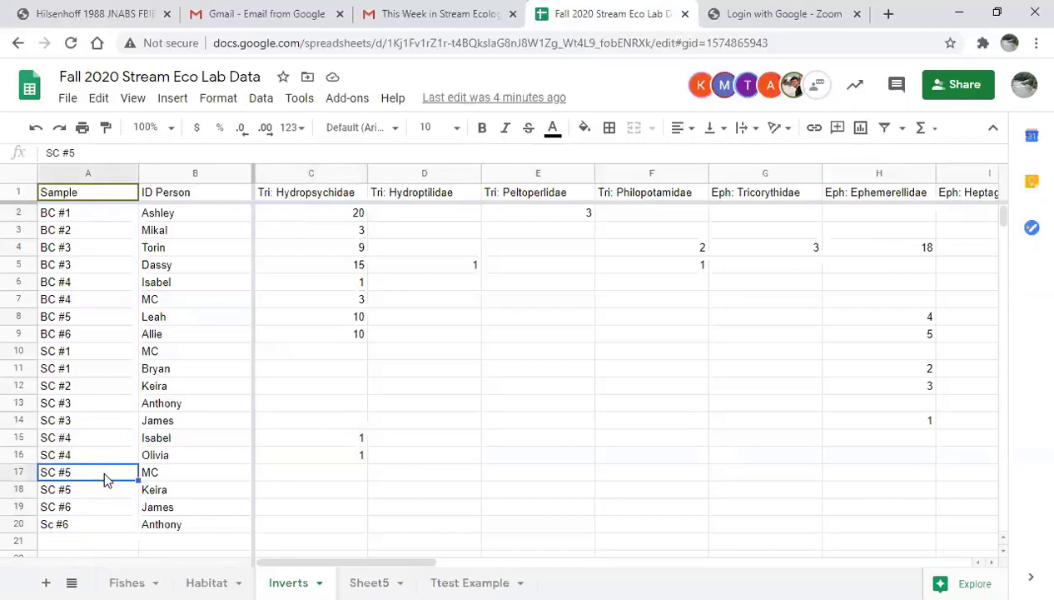
{"action": "left_click", "coordinate": [109, 457]}
{"action": "left_click", "coordinate": [113, 441]}
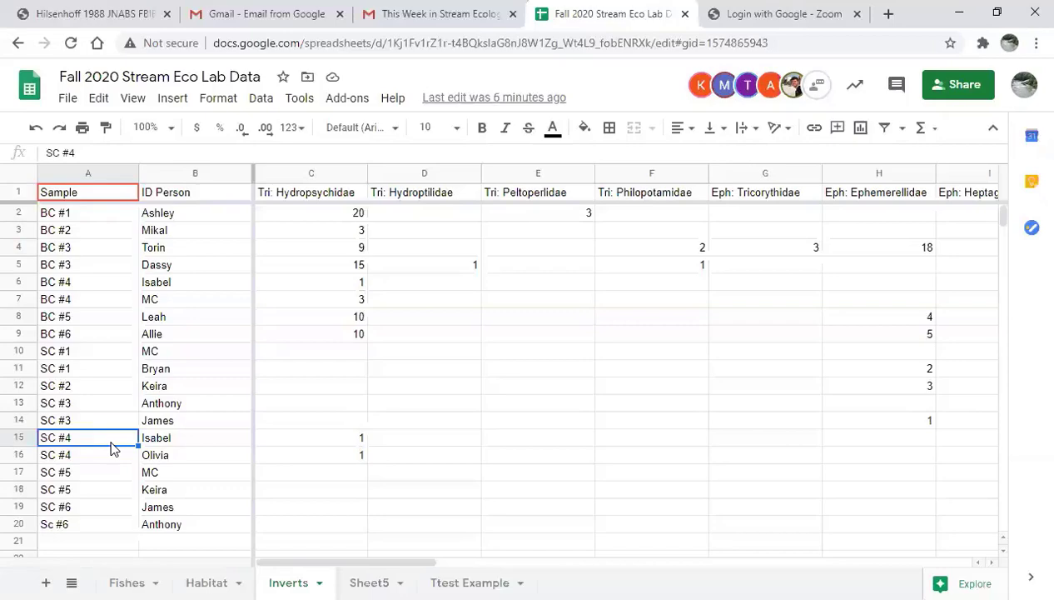
Insert a blank row above the first SC #5 row, directly below the two SC #4 rows.
{"action": "left_click", "coordinate": [19, 472]}
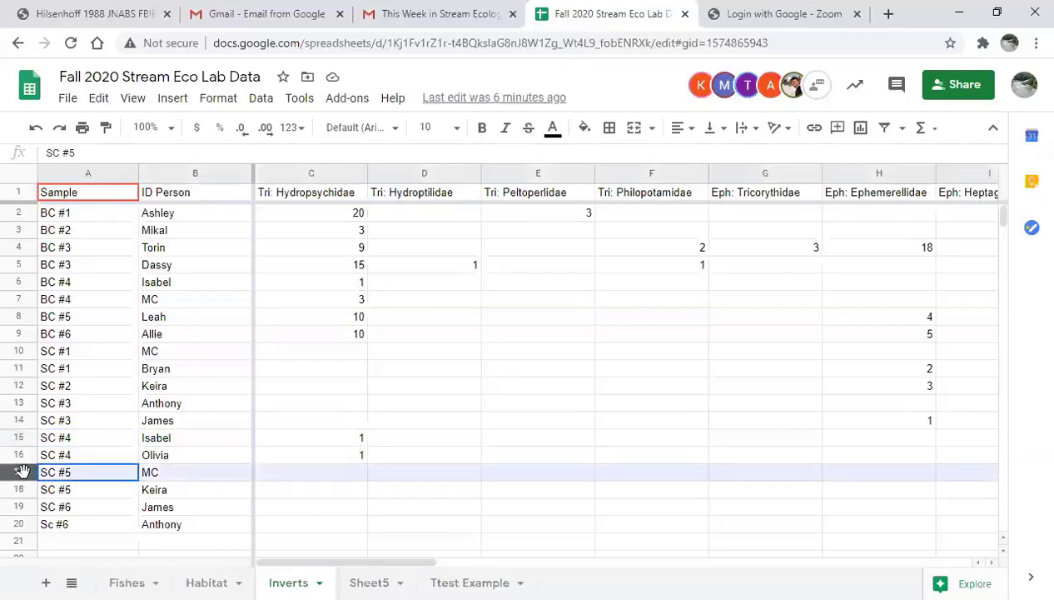
{"action": "right_click", "coordinate": [21, 473]}
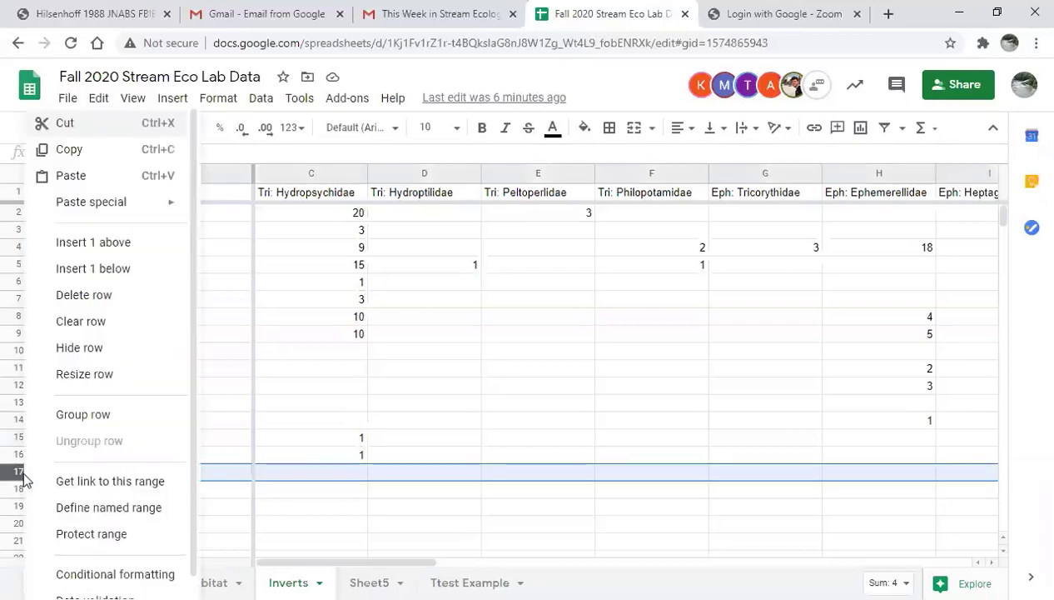
{"action": "left_click", "coordinate": [128, 250]}
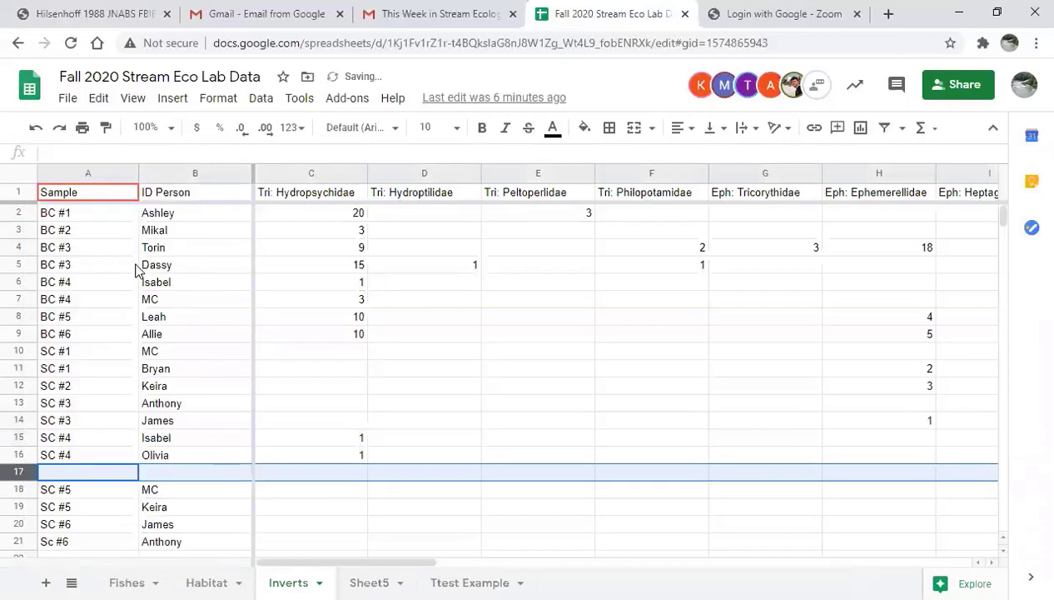
Total the SC #4 Hydropsychidae counts in C17 with =sum(C15:C16) and fill the formula across the row to column I.
{"action": "left_click", "coordinate": [329, 476]}
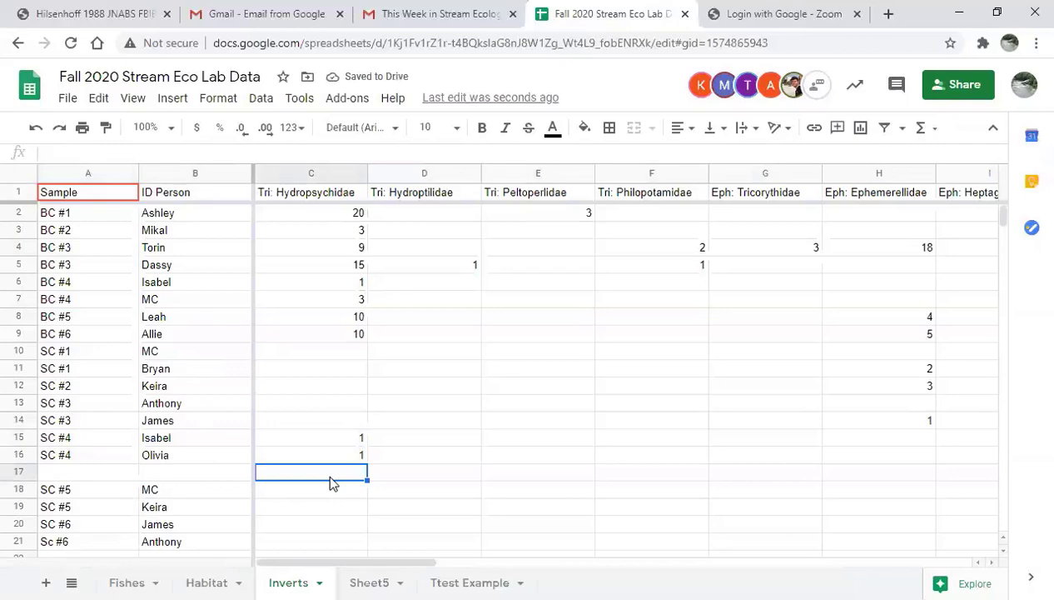
{"action": "type", "text": "=su"}
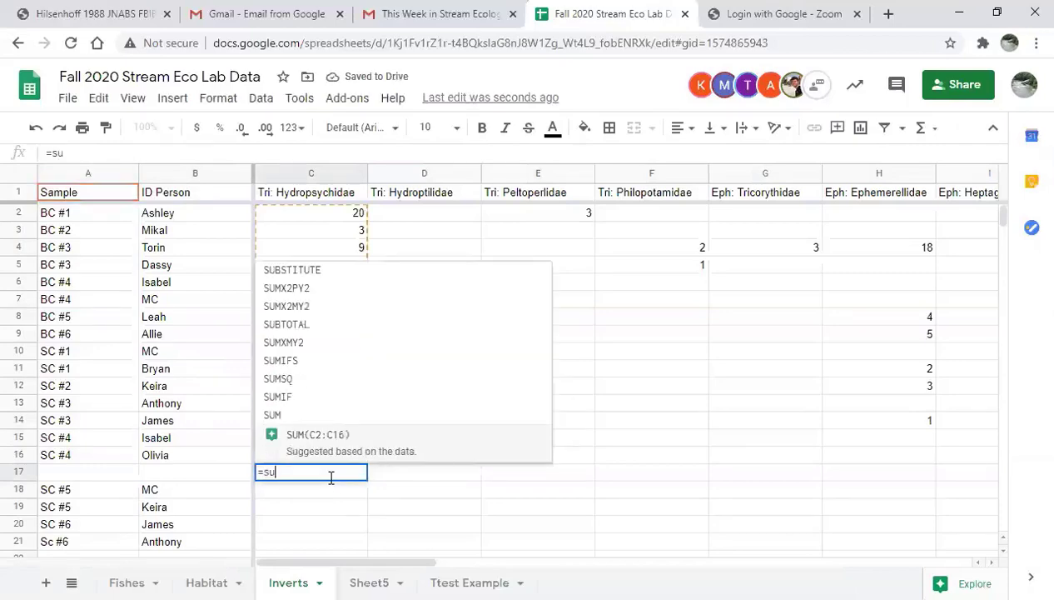
{"action": "type", "text": "m("}
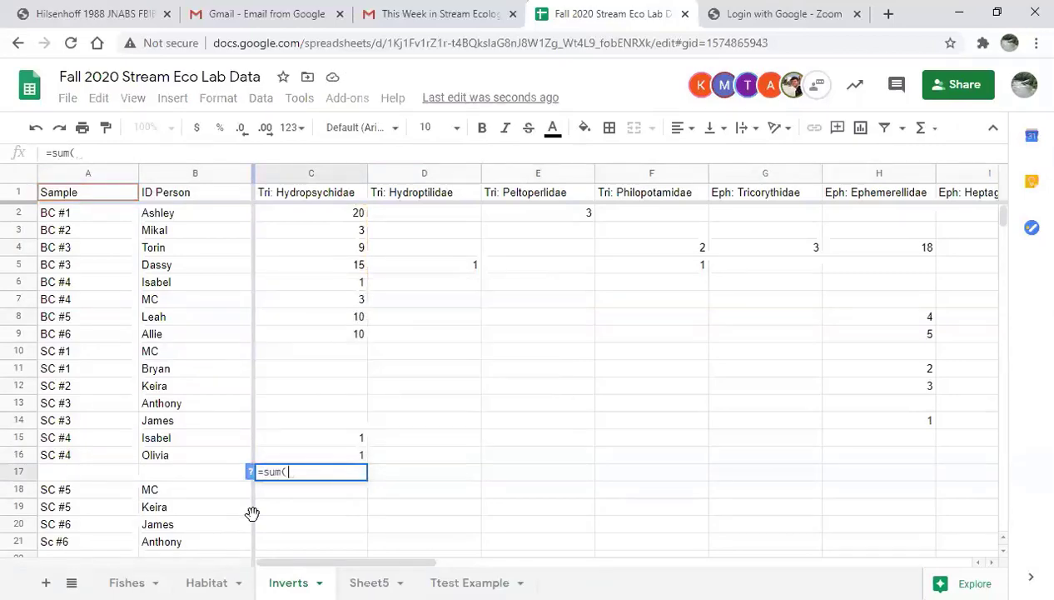
{"action": "left_click_drag", "start_coordinate": [329, 439], "coordinate": [336, 457]}
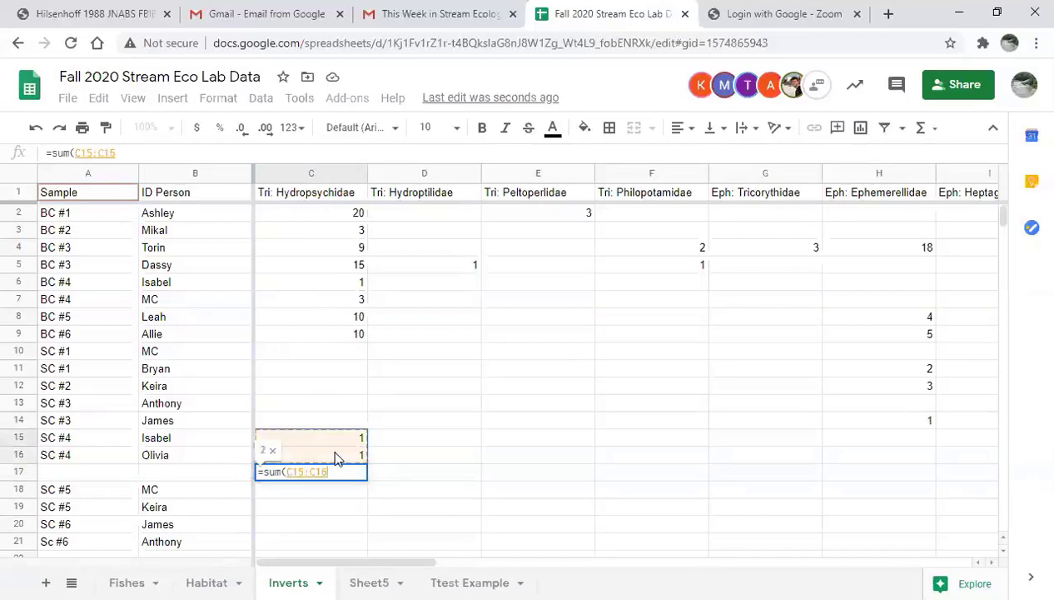
{"action": "type", "text": ")"}
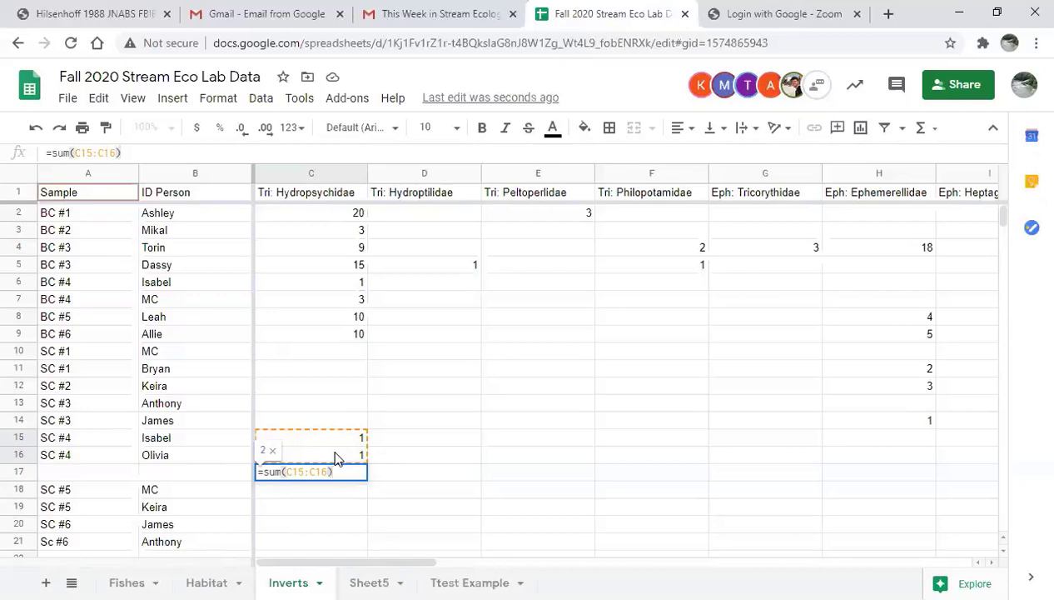
{"action": "key", "text": "Return"}
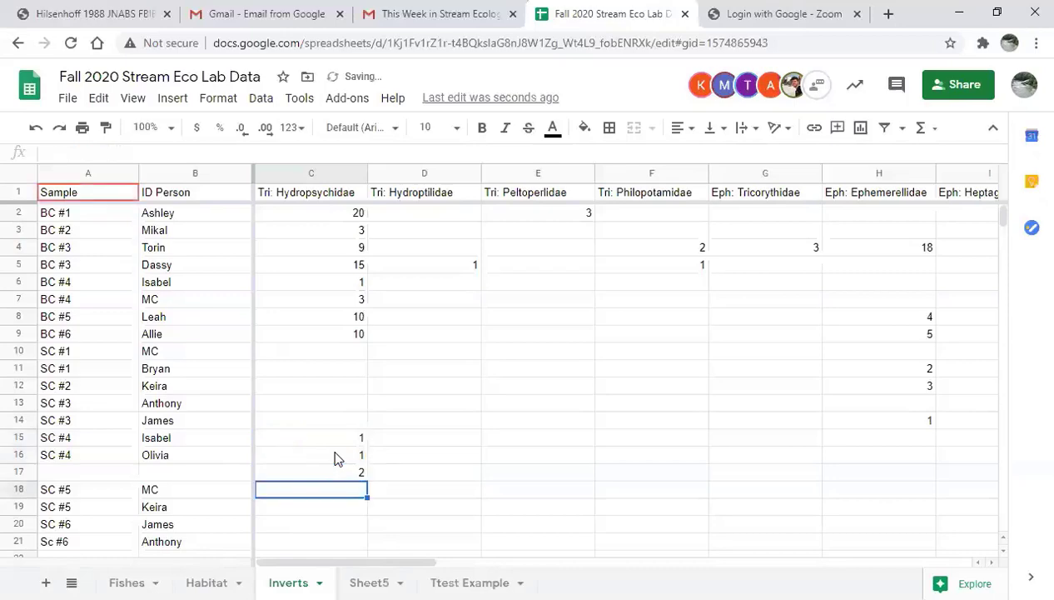
{"action": "left_click", "coordinate": [330, 472]}
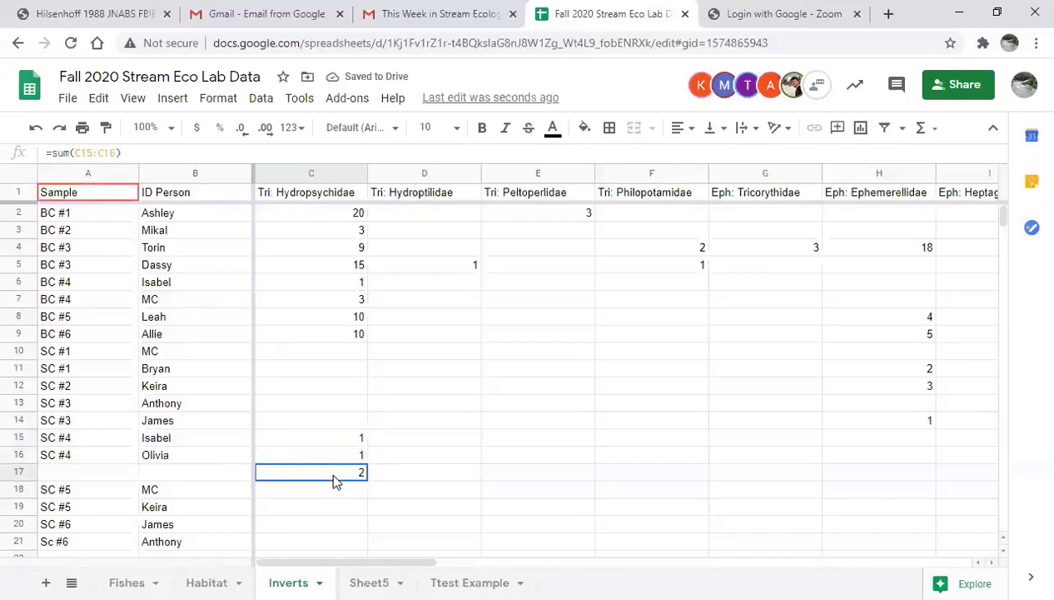
{"action": "left_click_drag", "start_coordinate": [367, 475], "coordinate": [958, 488]}
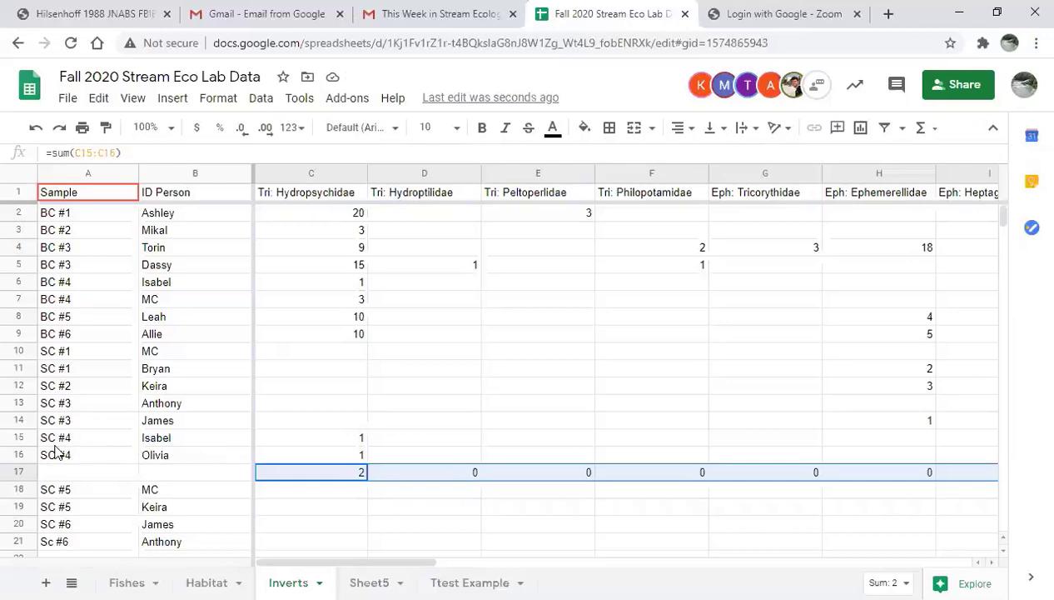
Delete row 17 containing the SC #4 totals.
{"action": "right_click", "coordinate": [17, 472]}
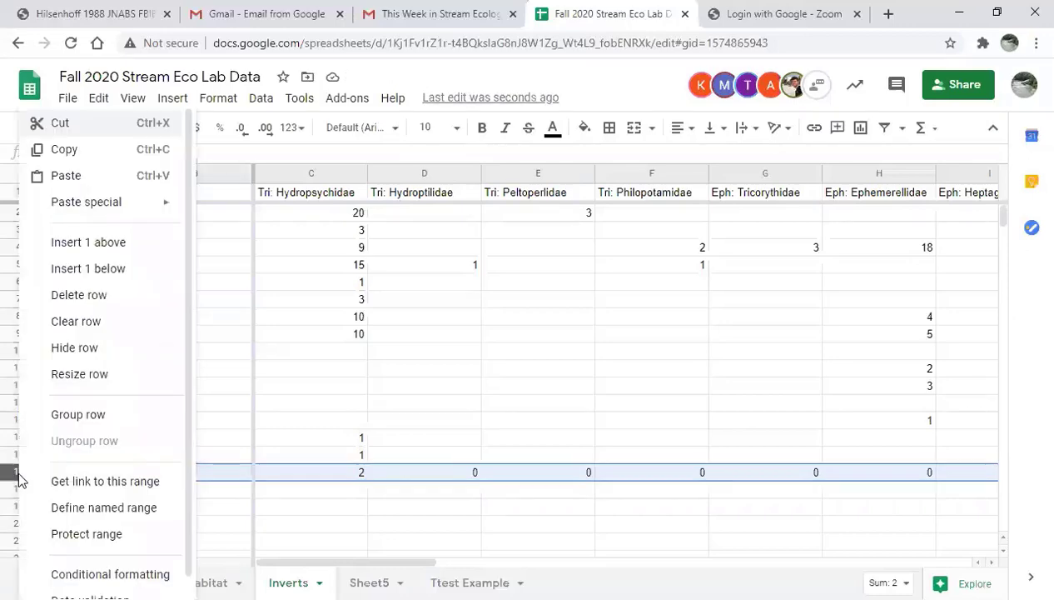
{"action": "left_click", "coordinate": [109, 294]}
{"action": "left_click", "coordinate": [457, 390]}
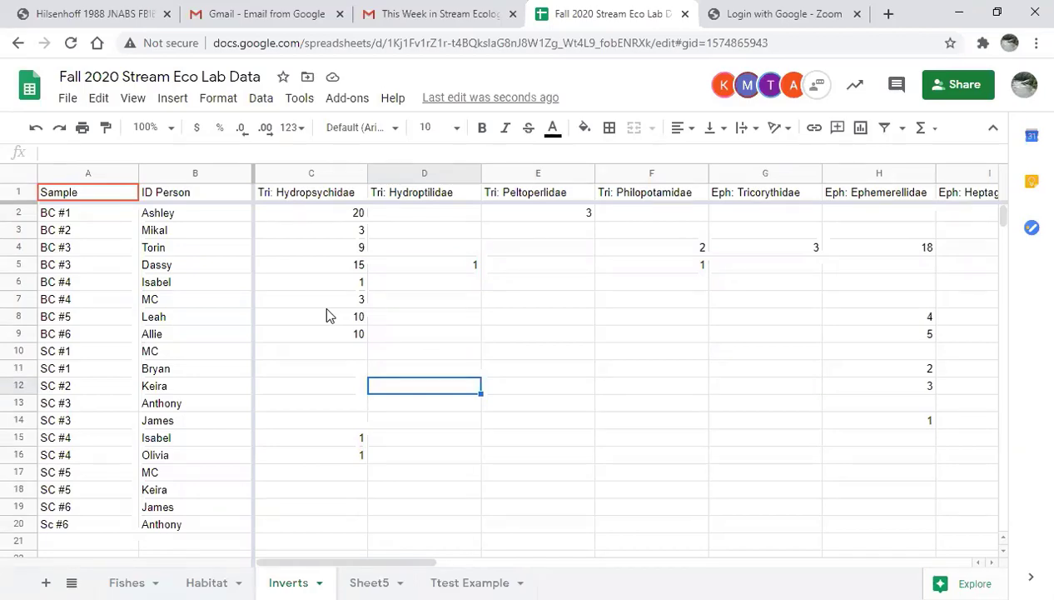
Add the header Total in Z1, the first empty column after Ephemeroptera.
{"action": "left_click_drag", "start_coordinate": [413, 568], "coordinate": [843, 565]}
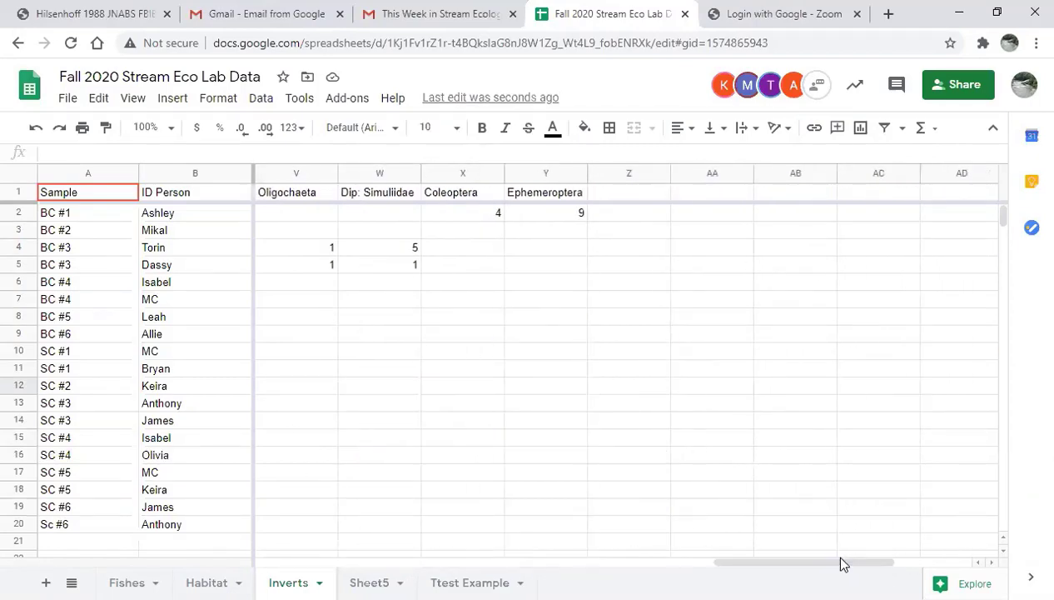
{"action": "left_click", "coordinate": [652, 200]}
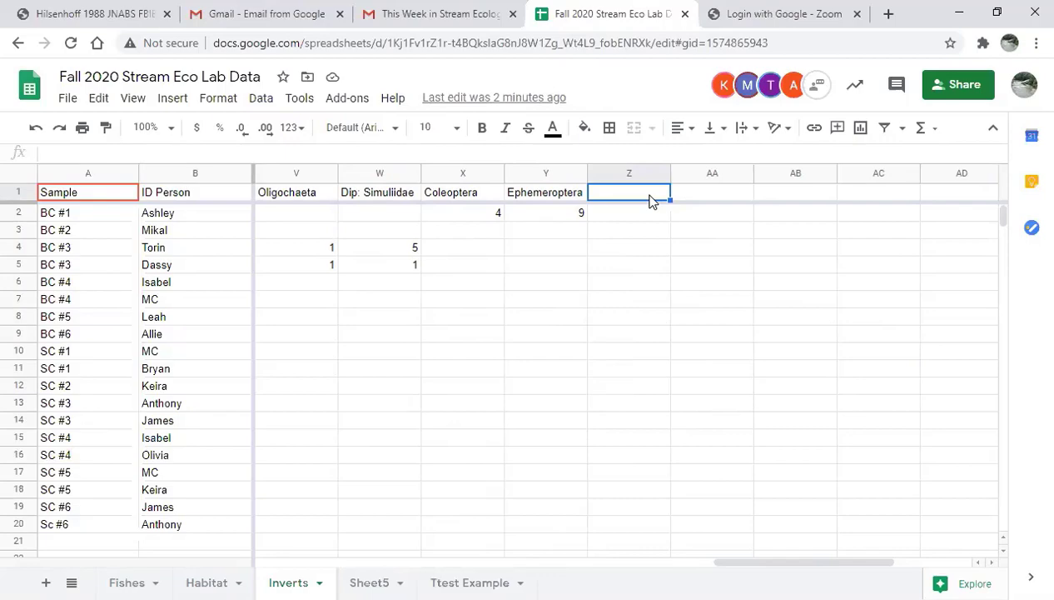
{"action": "type", "text": "Total"}
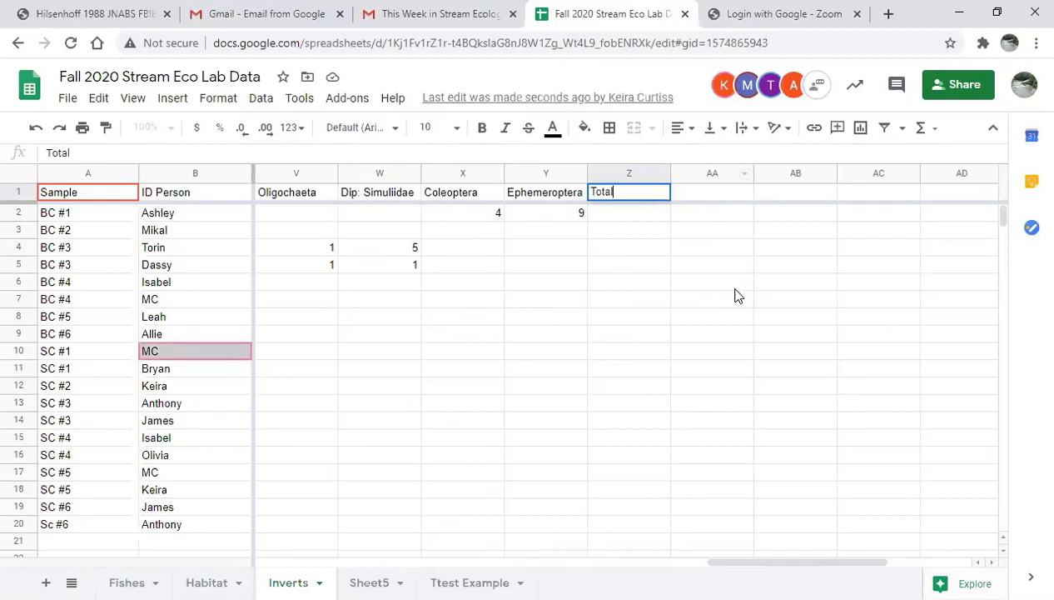
{"action": "left_click", "coordinate": [726, 284]}
Total the first BC #1 row's invertebrate counts in Z2 with =sum(C2:Y2).
{"action": "left_click", "coordinate": [630, 215]}
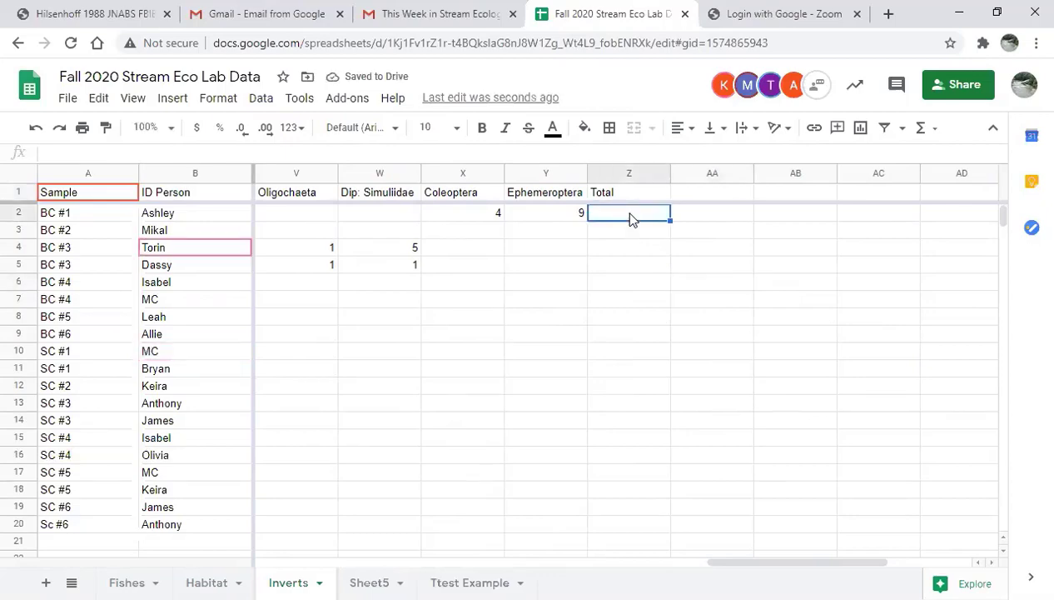
{"action": "type", "text": "=sum("}
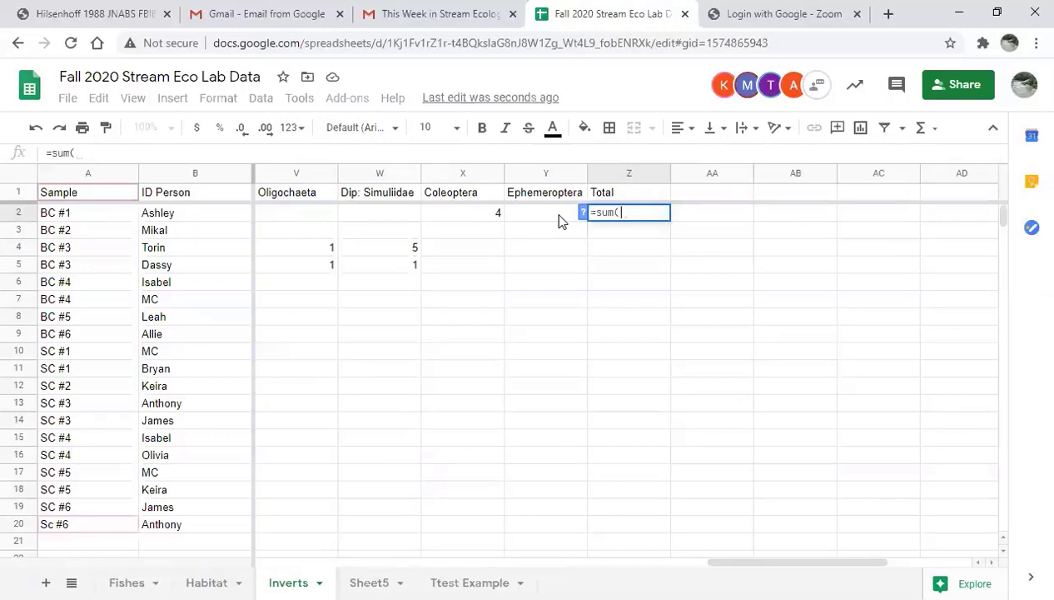
{"action": "left_click_drag", "start_coordinate": [558, 219], "coordinate": [278, 219]}
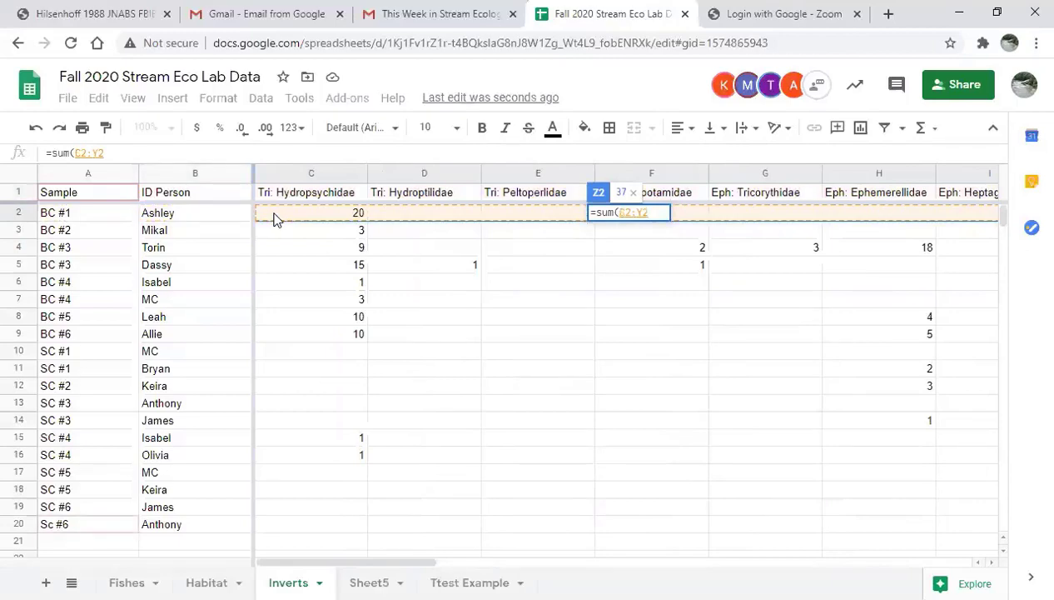
{"action": "left_click", "coordinate": [118, 153]}
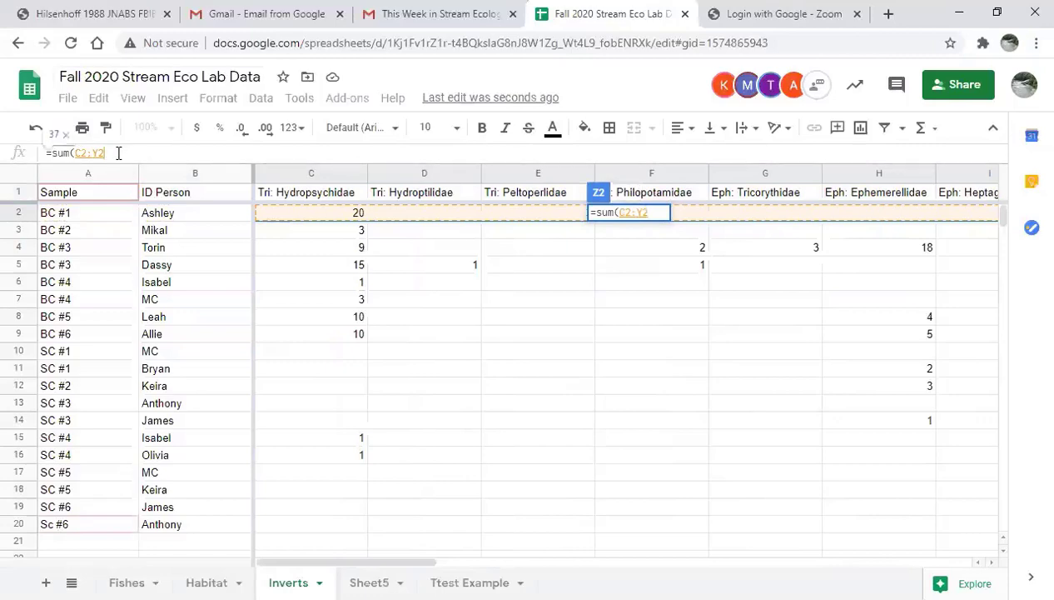
{"action": "type", "text": ")"}
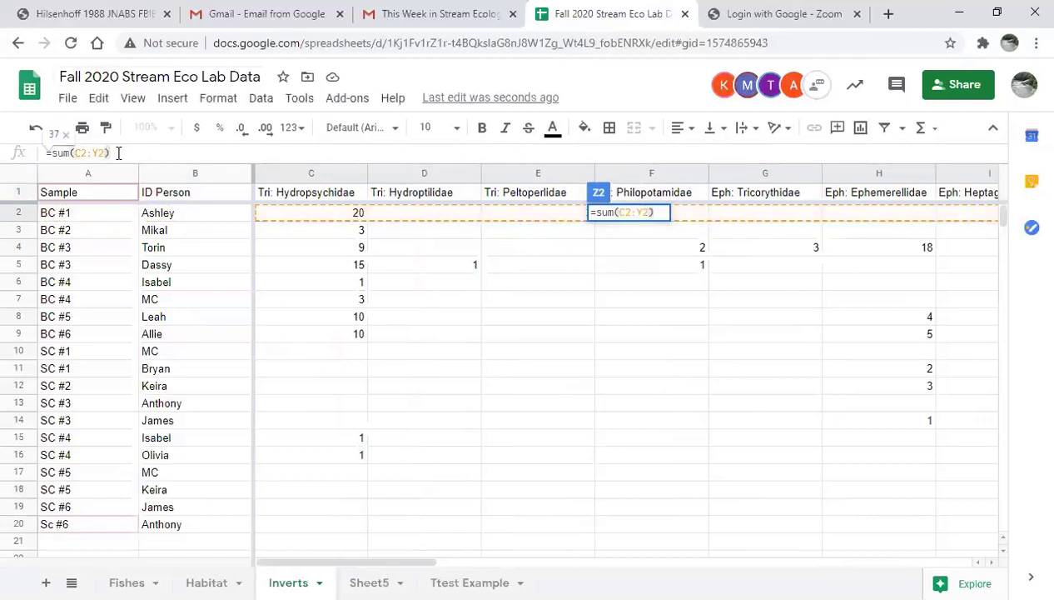
{"action": "key", "text": "Return"}
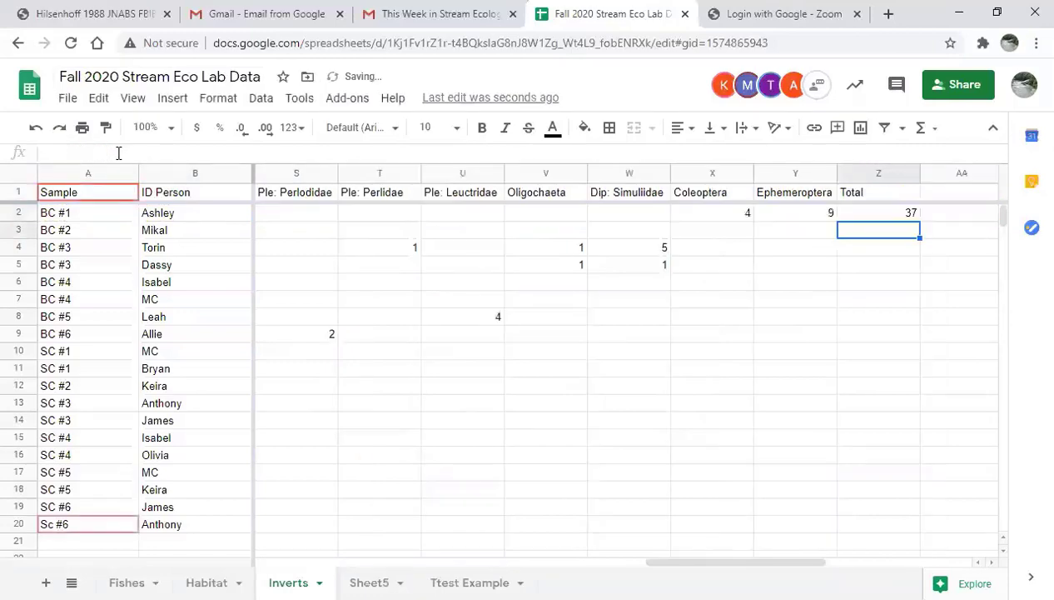
Fill the Z2 total formula down through Z20 to cover every sample row.
{"action": "left_click", "coordinate": [864, 219]}
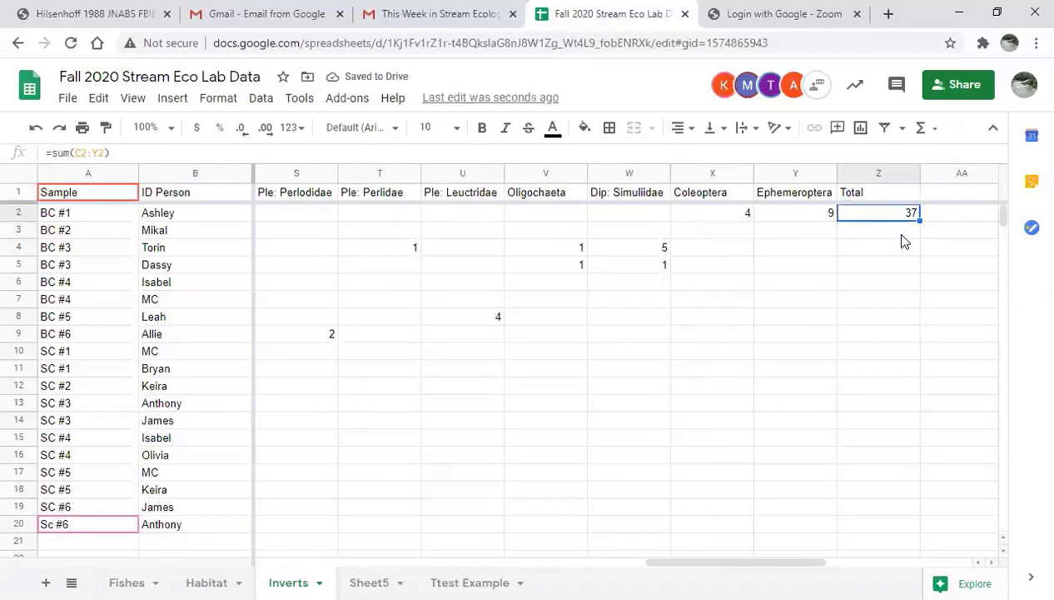
{"action": "left_click_drag", "start_coordinate": [919, 222], "coordinate": [917, 528]}
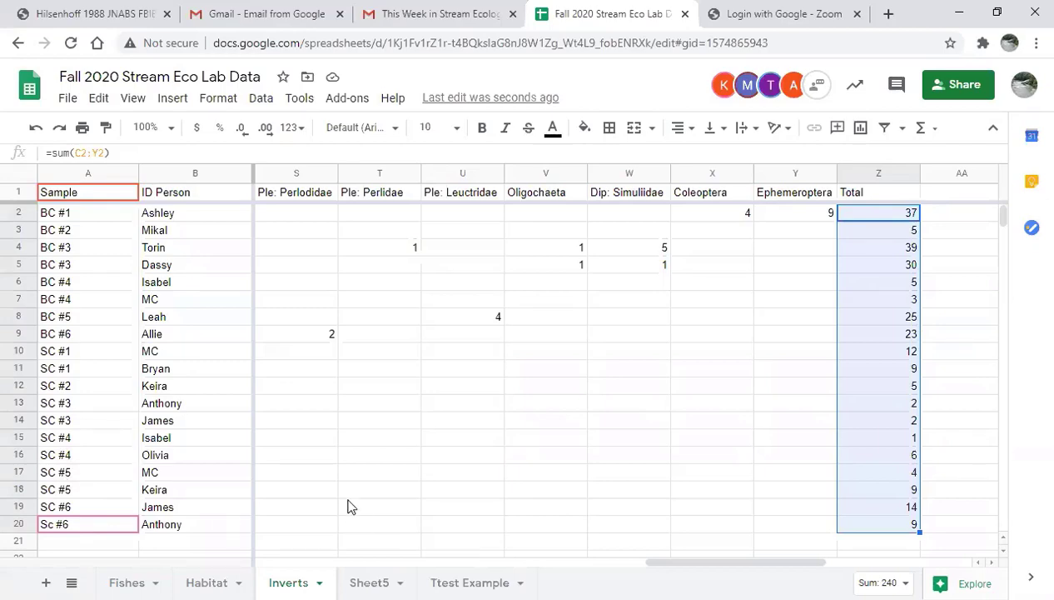
{"action": "left_click", "coordinate": [966, 442]}
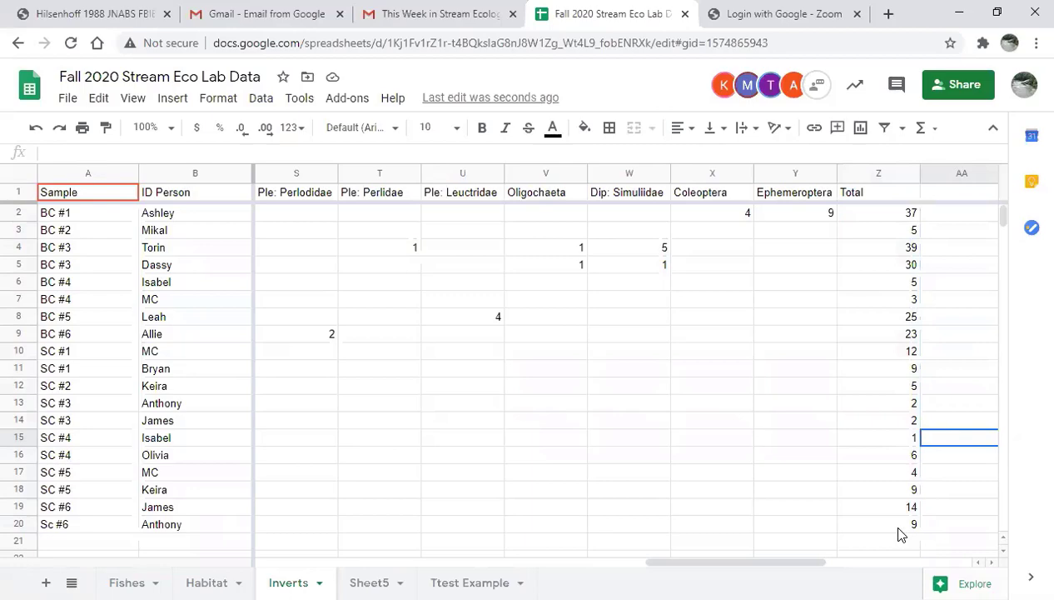
Shade the Total column cells Z1:Z20 with a light red fill.
{"action": "left_click_drag", "start_coordinate": [899, 527], "coordinate": [881, 170]}
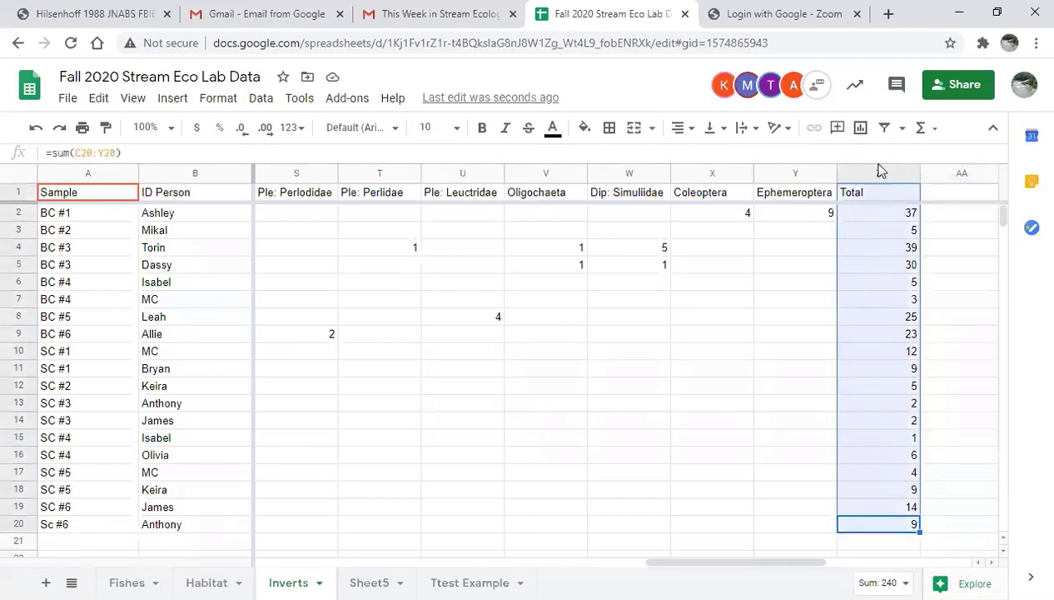
{"action": "left_click", "coordinate": [589, 131]}
{"action": "left_click", "coordinate": [609, 225]}
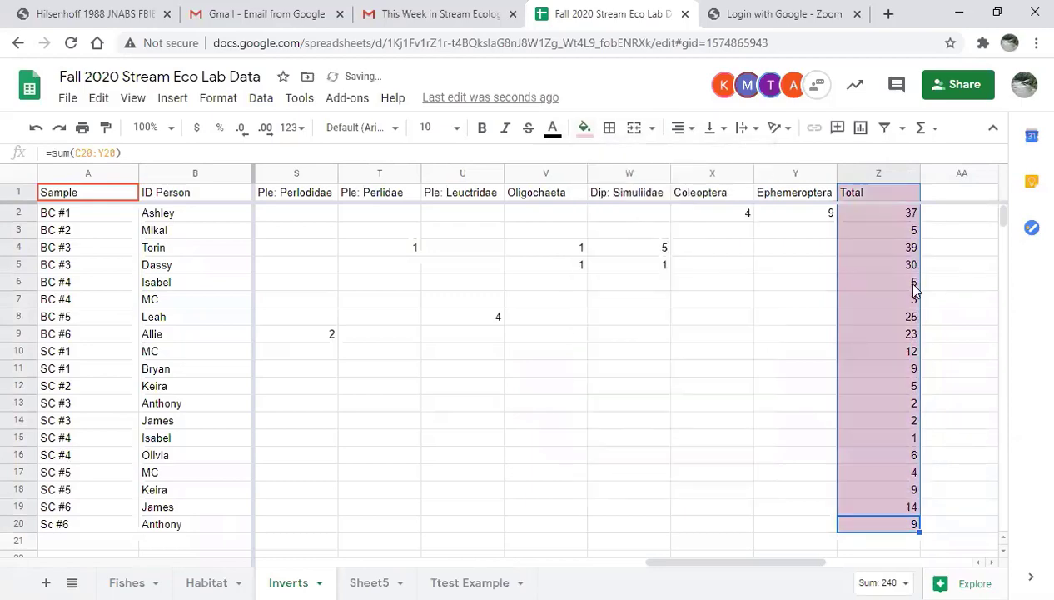
{"action": "left_click", "coordinate": [952, 283]}
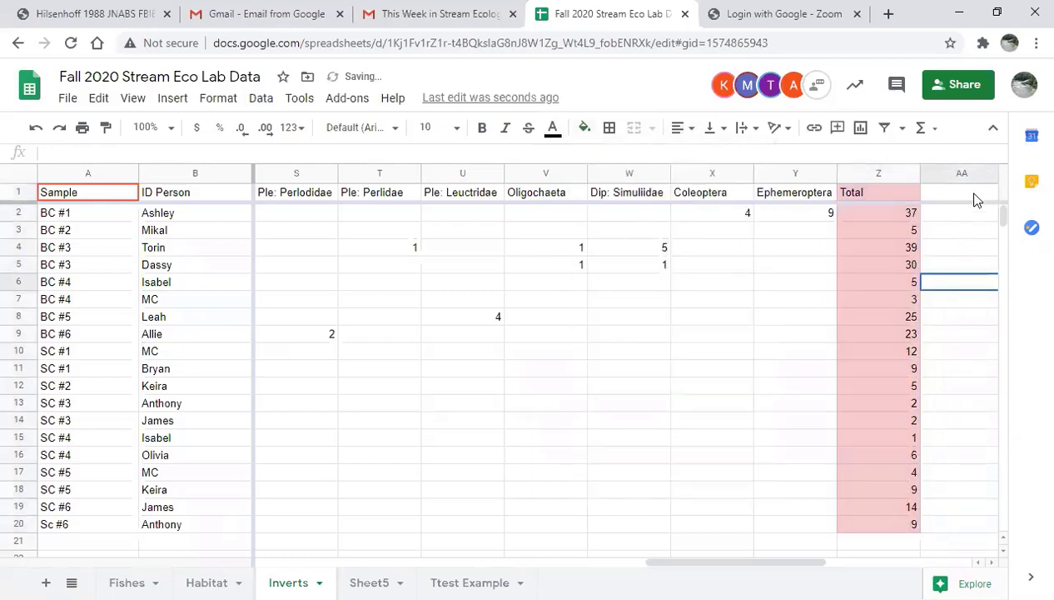
Add the header EPT in AA1, beside the Total column.
{"action": "left_click", "coordinate": [976, 197]}
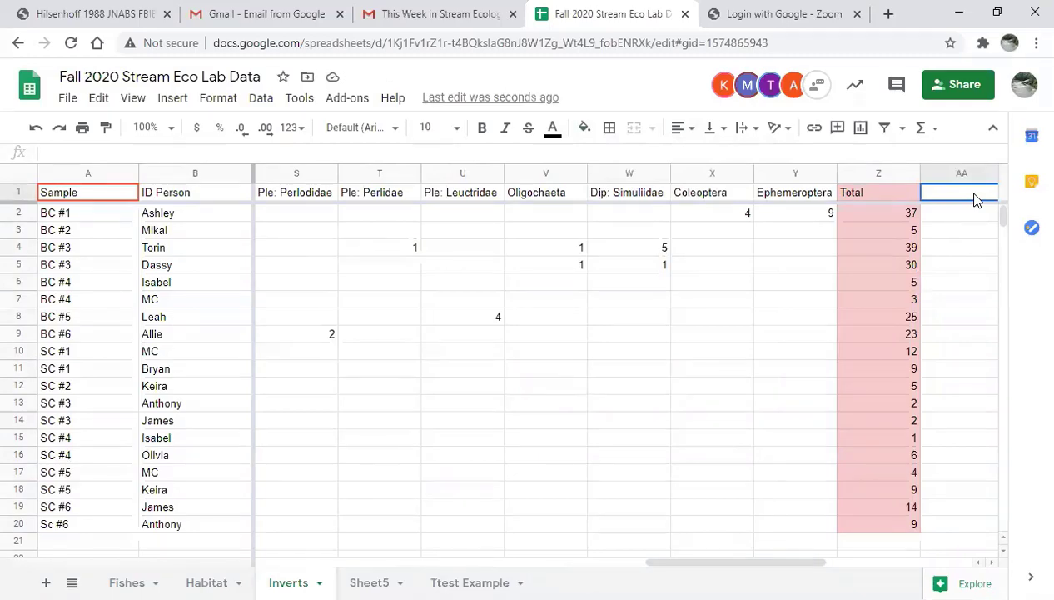
{"action": "type", "text": "EPT"}
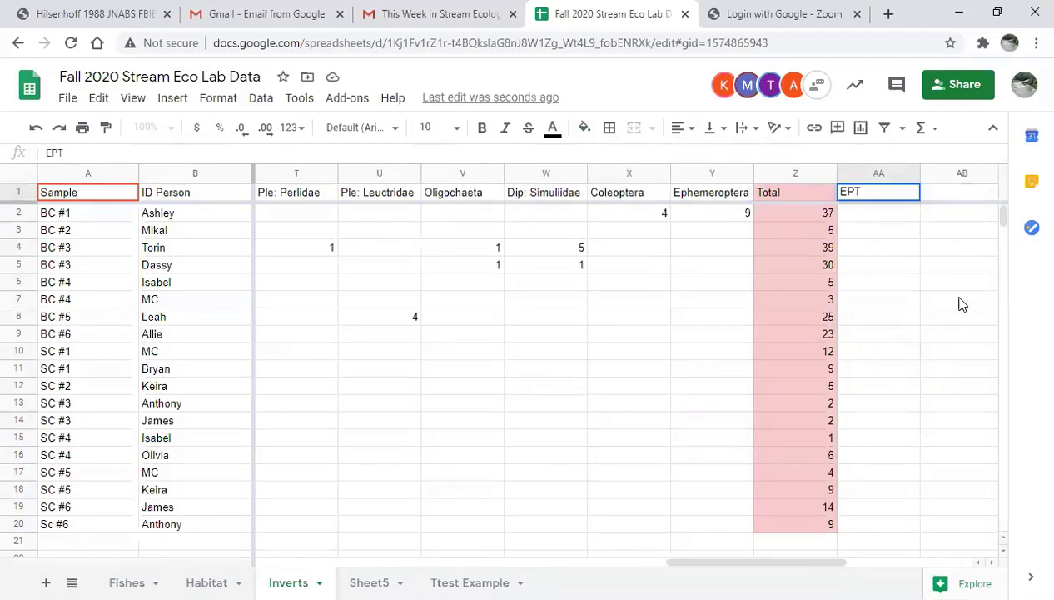
{"action": "left_click", "coordinate": [962, 304]}
Try to total the BC #1 EPT counts in AA2 with =(Y2+S2:U2+C2:J2).
{"action": "left_click", "coordinate": [900, 220]}
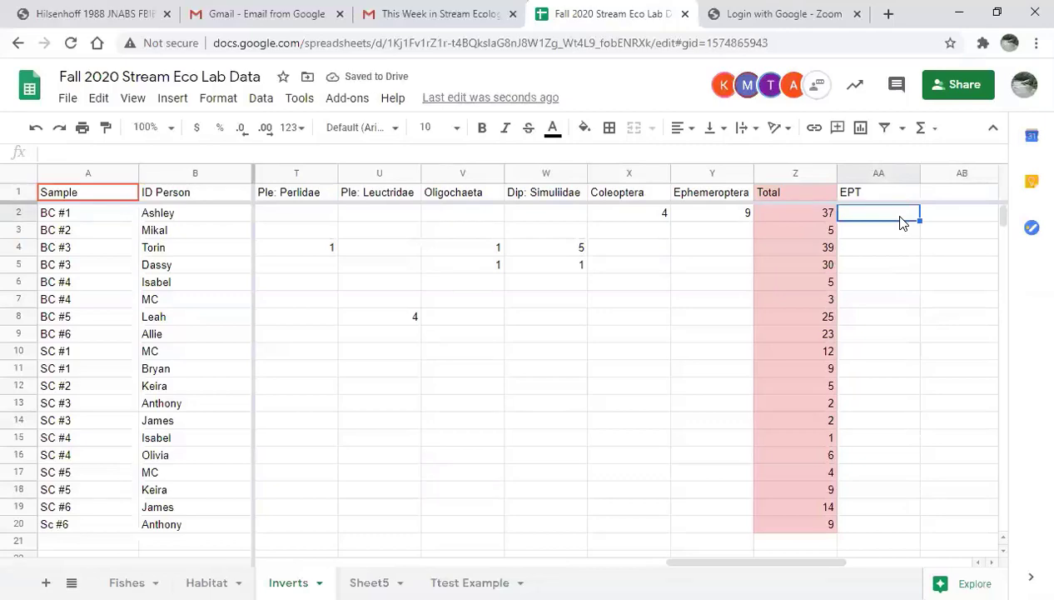
{"action": "type", "text": "=("}
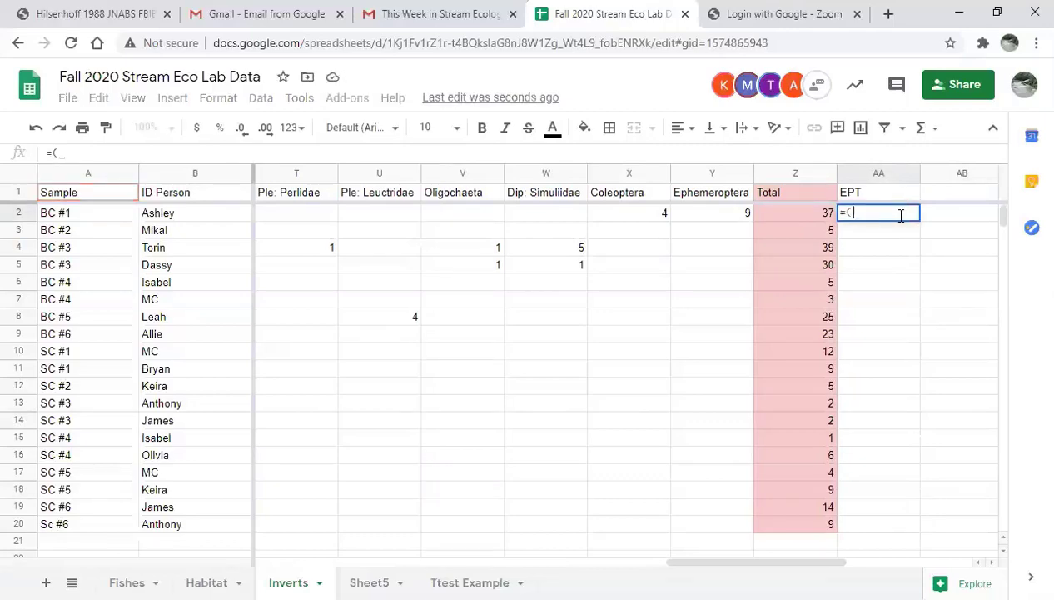
{"action": "left_click", "coordinate": [711, 211]}
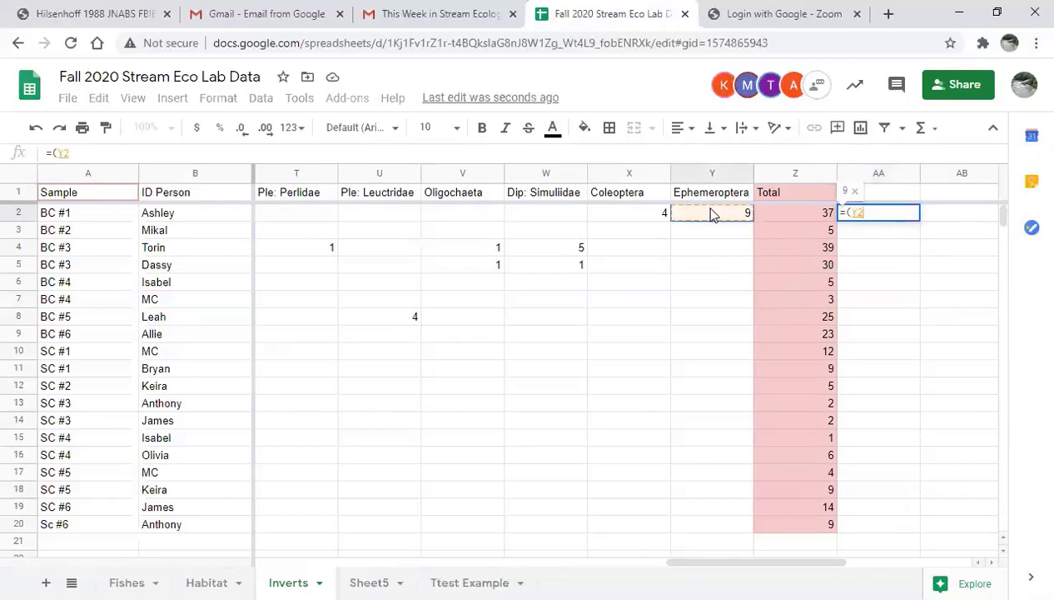
{"action": "type", "text": "+"}
{"action": "left_click_drag", "start_coordinate": [390, 218], "coordinate": [525, 216]}
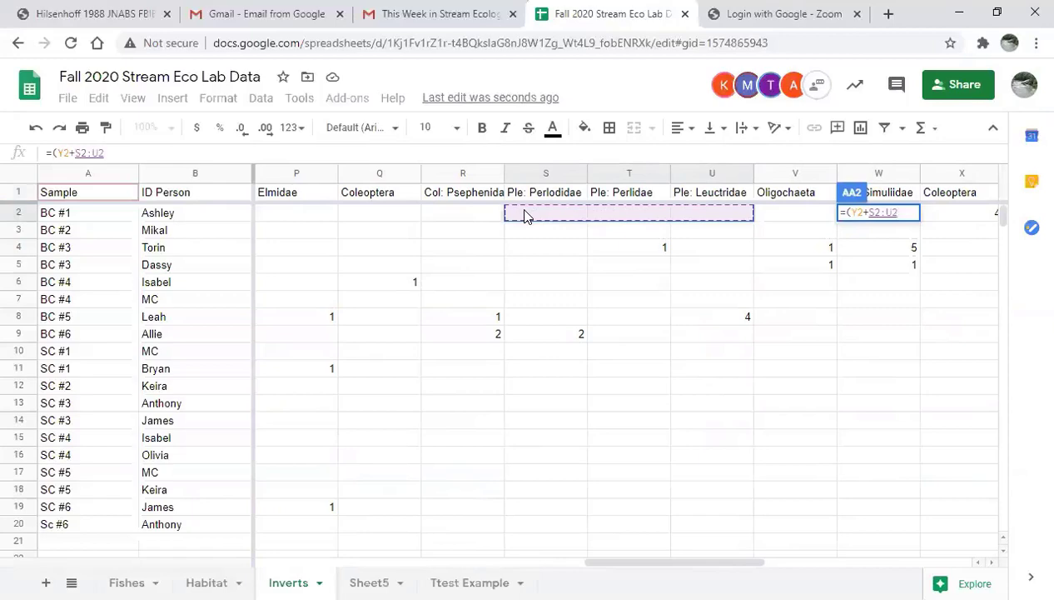
{"action": "type", "text": "+"}
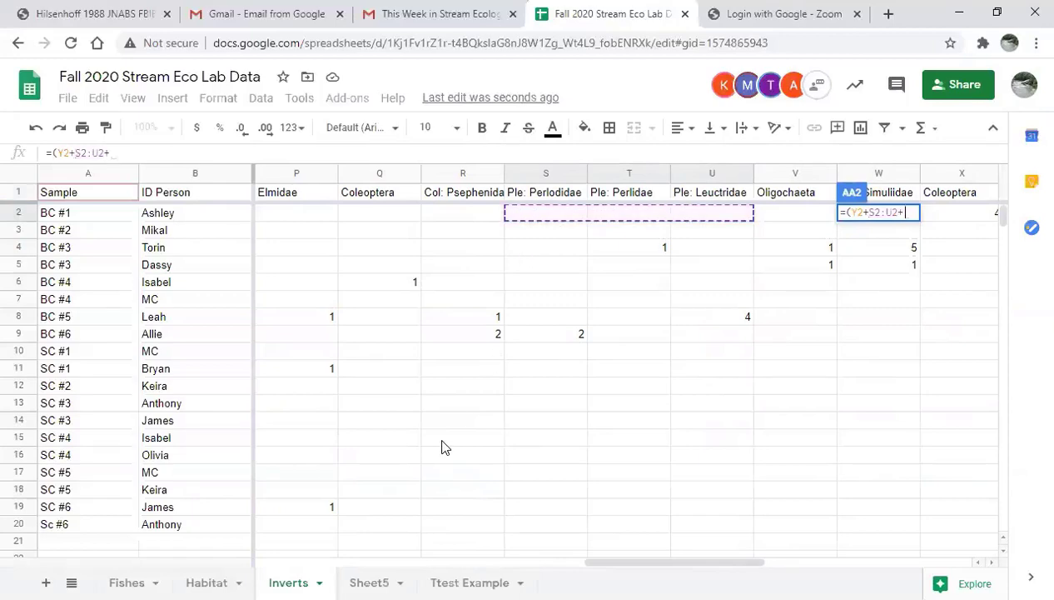
{"action": "left_click_drag", "start_coordinate": [635, 569], "coordinate": [574, 571]}
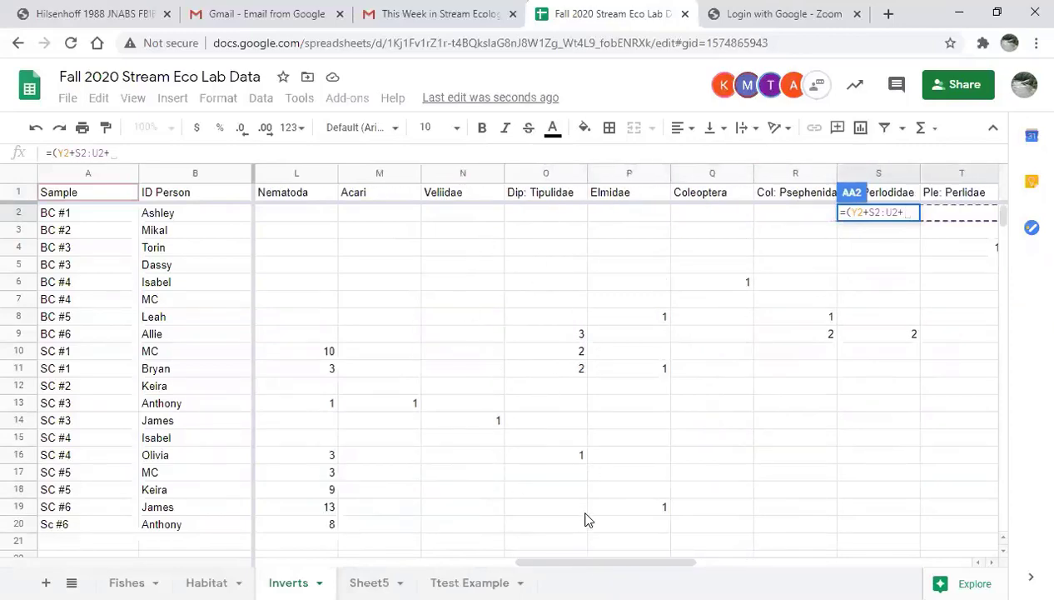
{"action": "left_click_drag", "start_coordinate": [596, 571], "coordinate": [454, 566]}
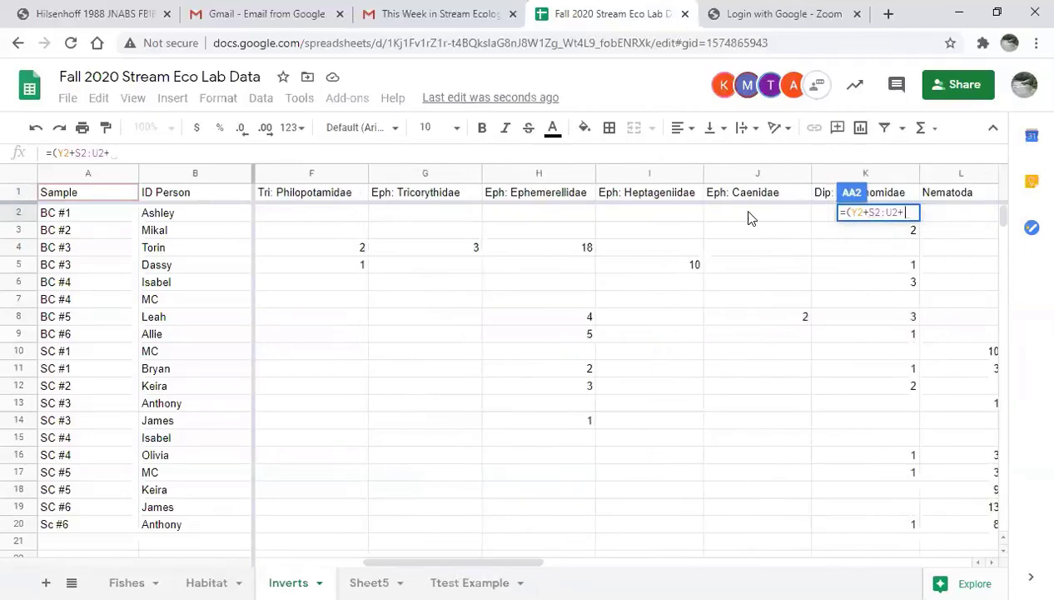
{"action": "left_click_drag", "start_coordinate": [764, 220], "coordinate": [268, 215]}
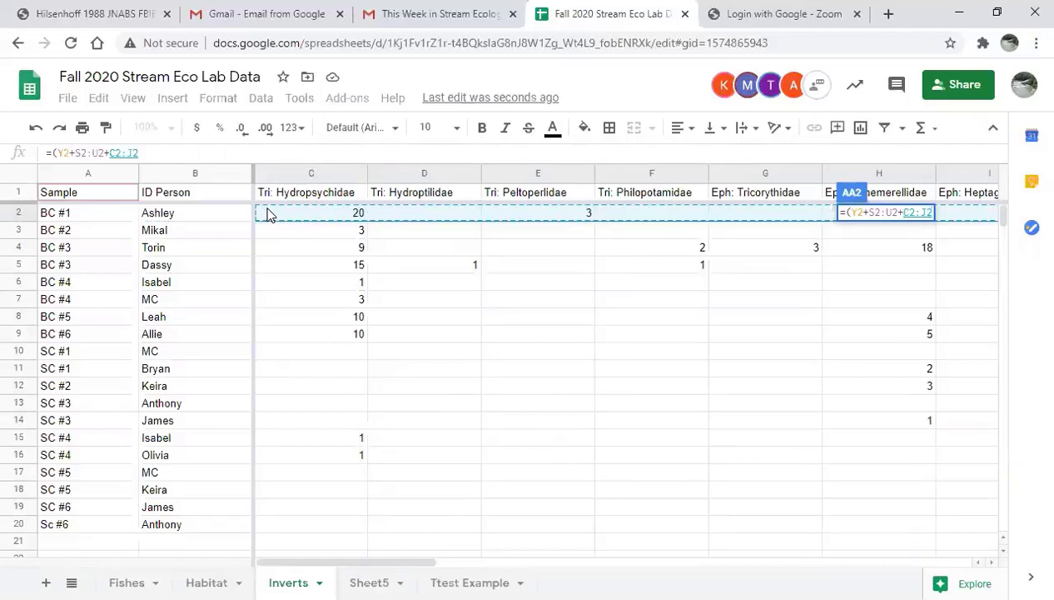
{"action": "type", "text": ")"}
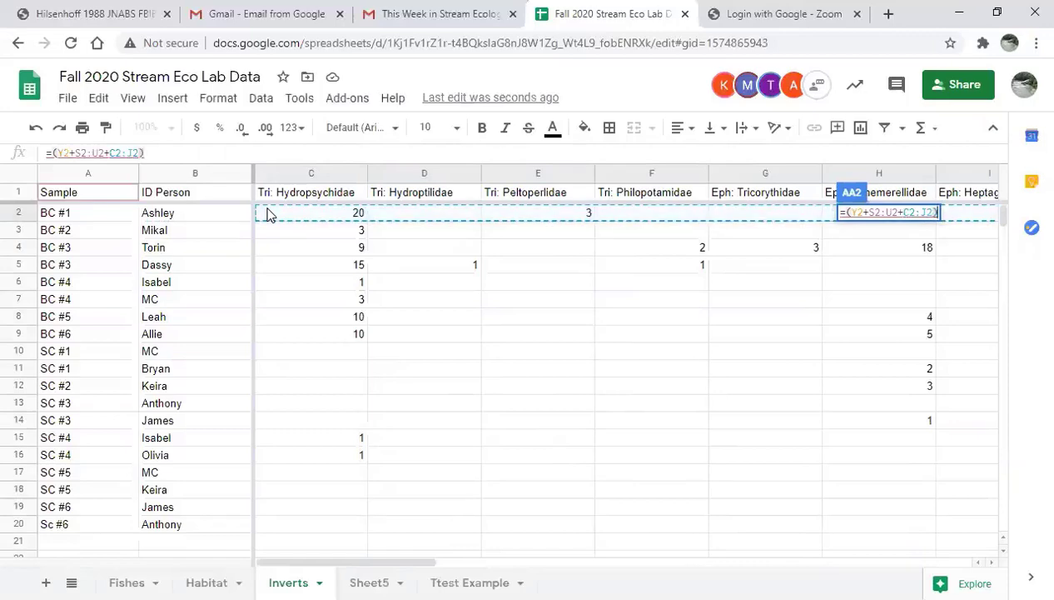
{"action": "key", "text": "Return"}
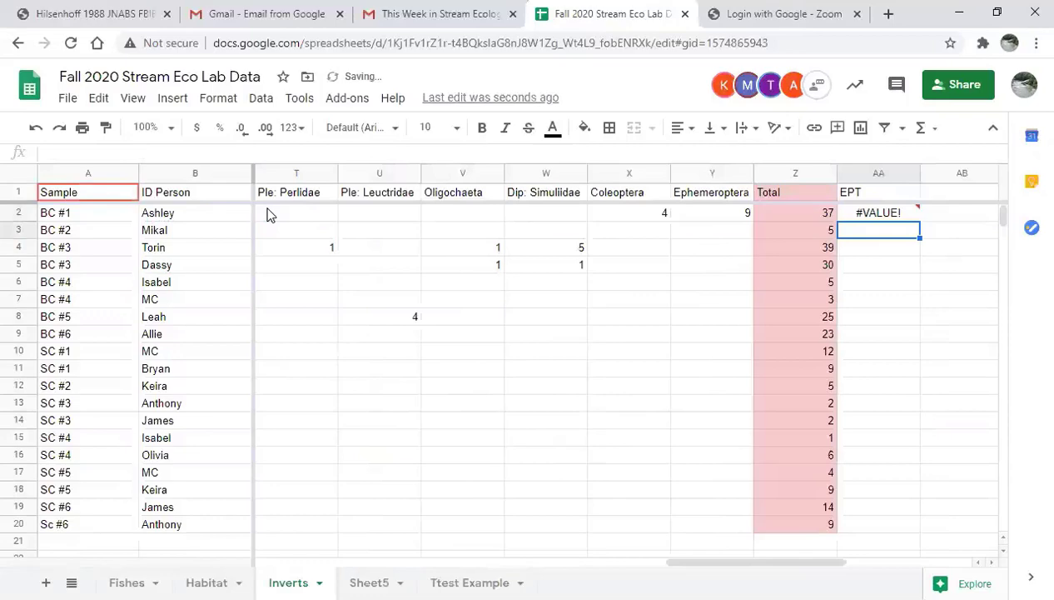
Replace the AA2 formula's contents with the Ephemeroptera and three Plecoptera cells for BC #1, starting it as =(Y2+U2+T2+S2+.
{"action": "left_click", "coordinate": [866, 216]}
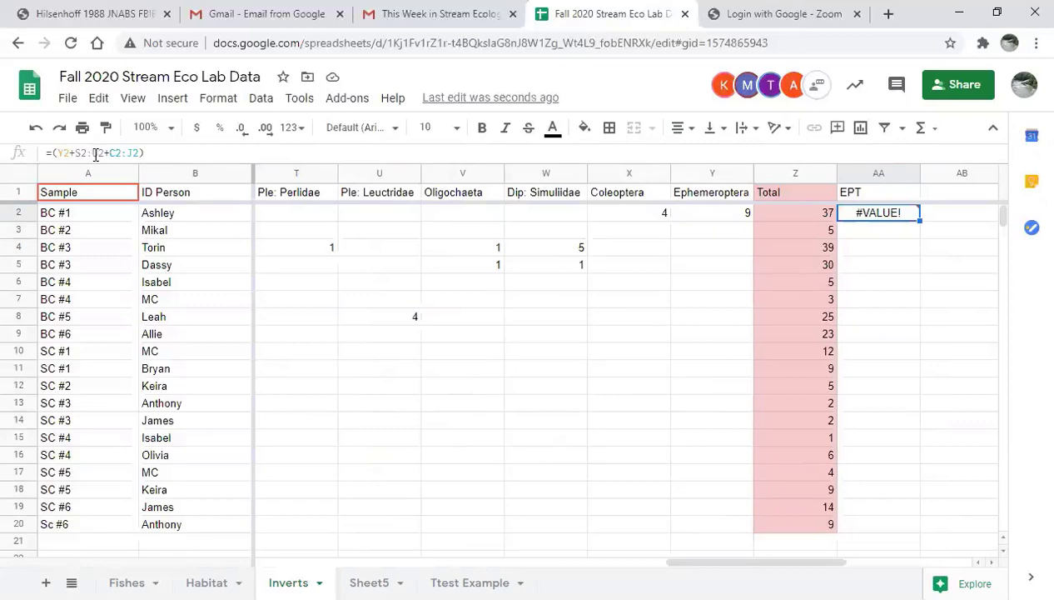
{"action": "left_click_drag", "start_coordinate": [150, 153], "coordinate": [55, 152]}
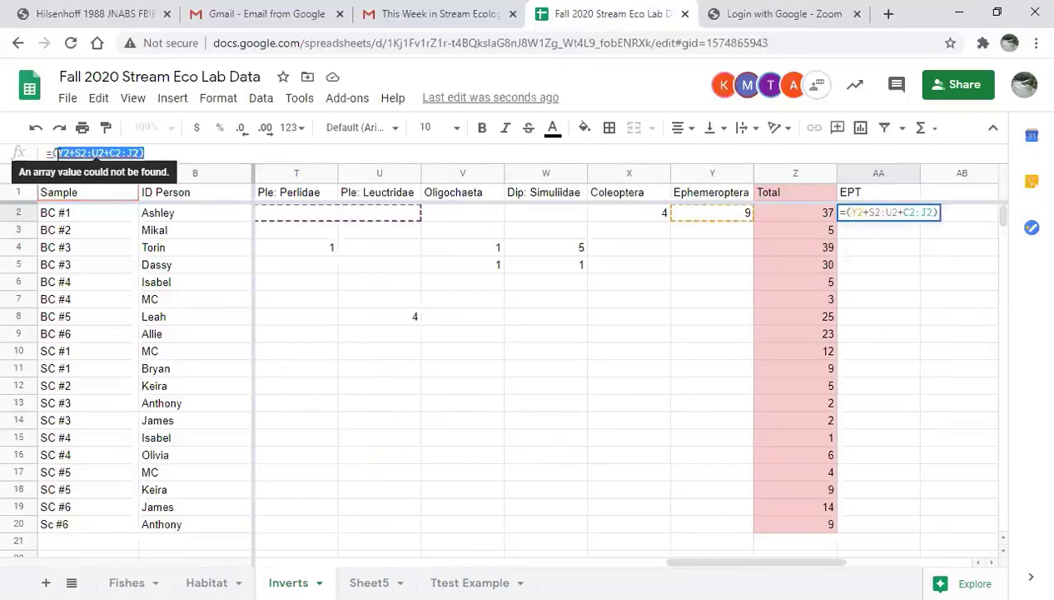
{"action": "key", "text": "BackSpace"}
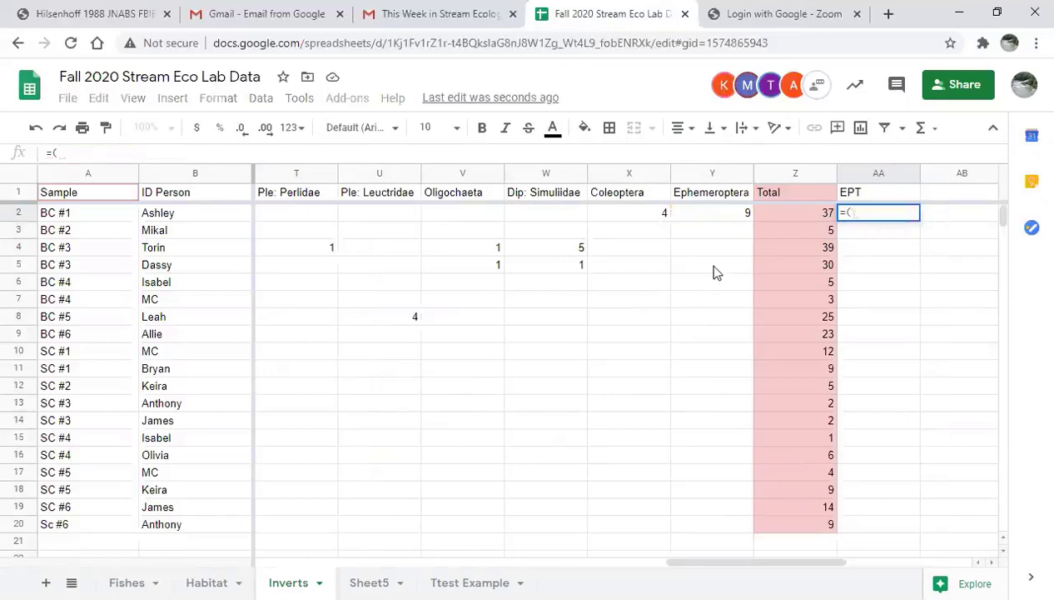
{"action": "left_click", "coordinate": [737, 219]}
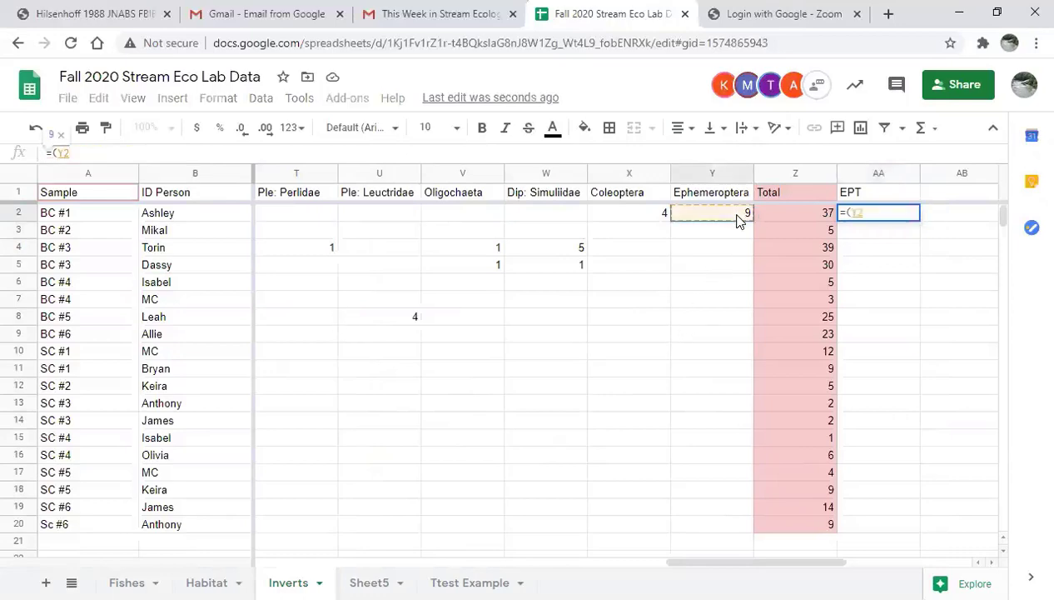
{"action": "type", "text": "+"}
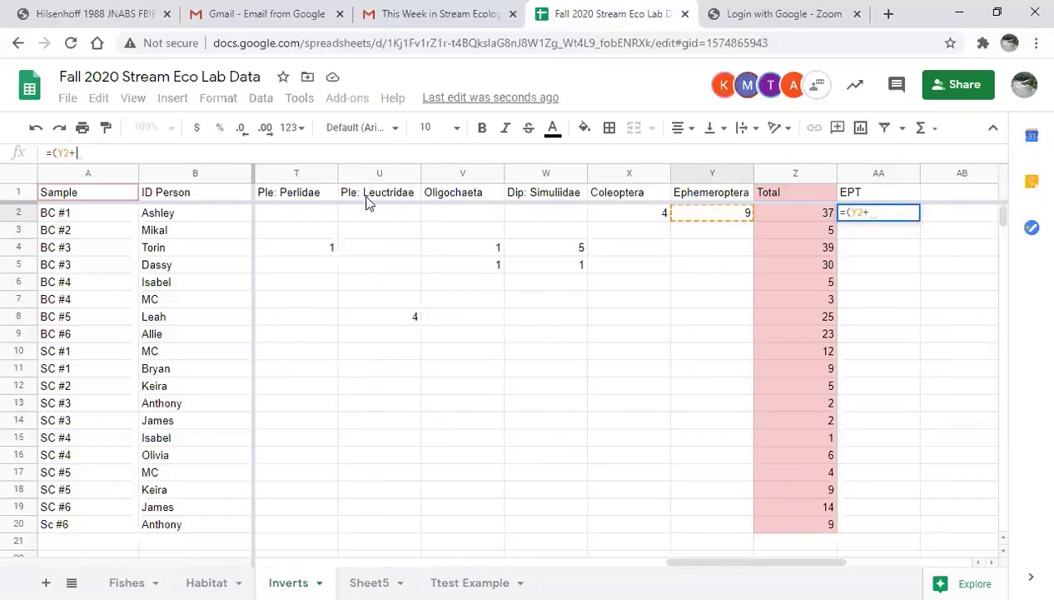
{"action": "left_click", "coordinate": [367, 218]}
{"action": "type", "text": "+"}
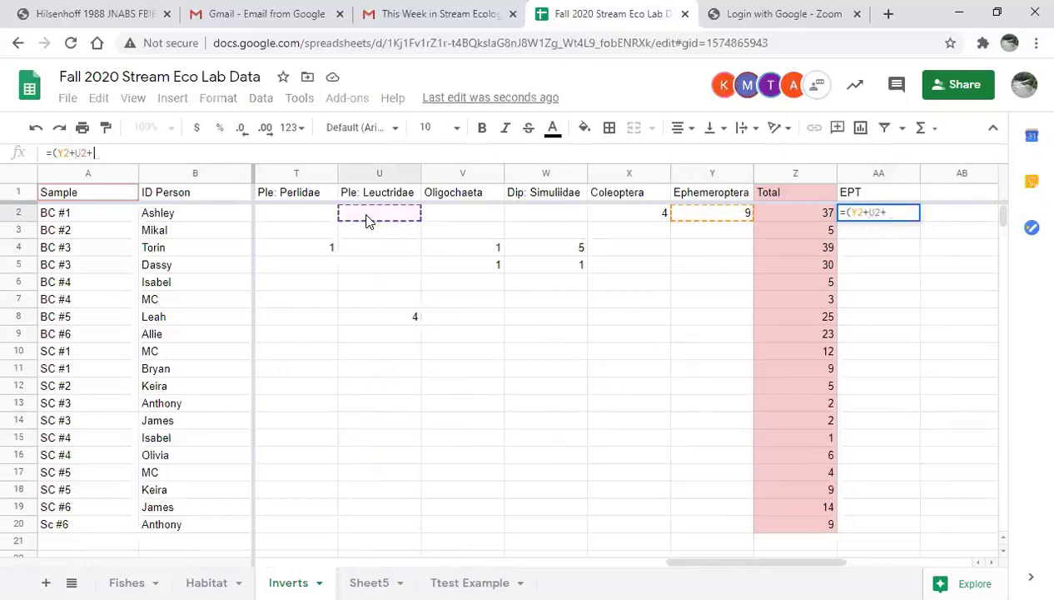
{"action": "left_click", "coordinate": [330, 219]}
{"action": "type", "text": "+"}
{"action": "left_click_drag", "start_coordinate": [798, 571], "coordinate": [683, 572]}
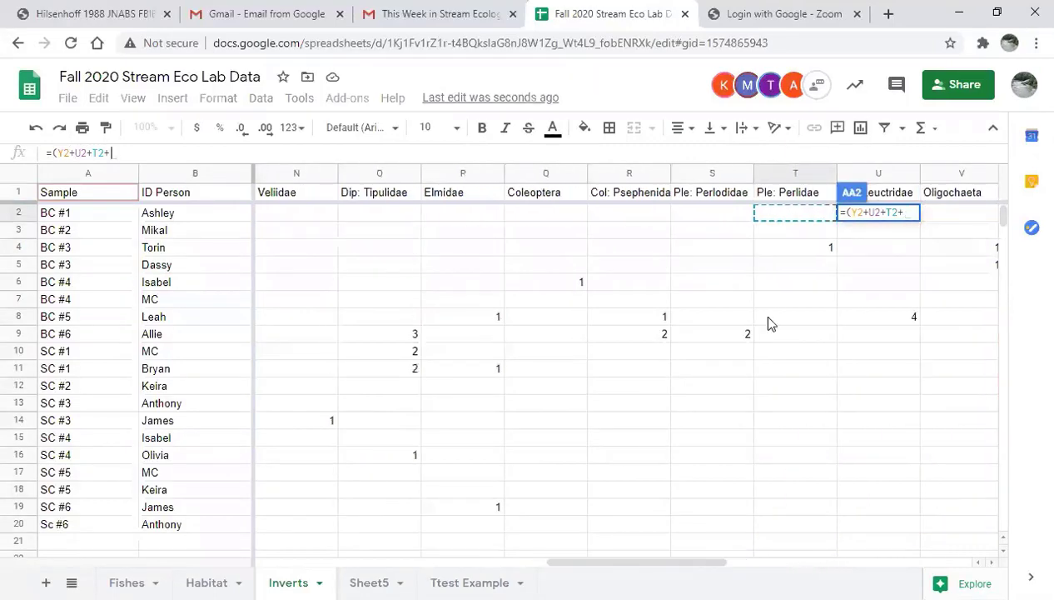
{"action": "left_click", "coordinate": [718, 215]}
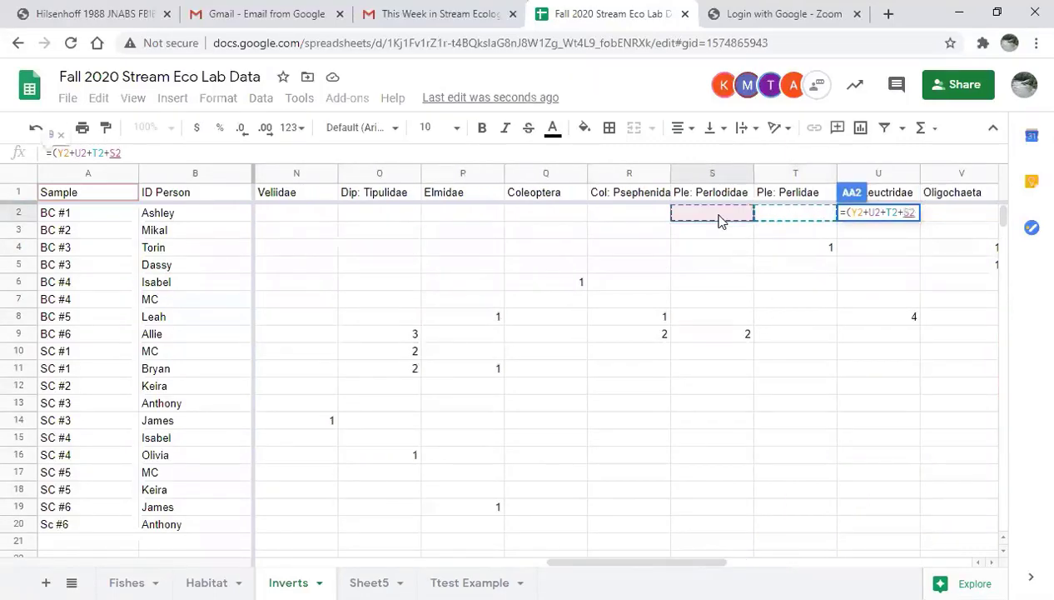
{"action": "type", "text": "+"}
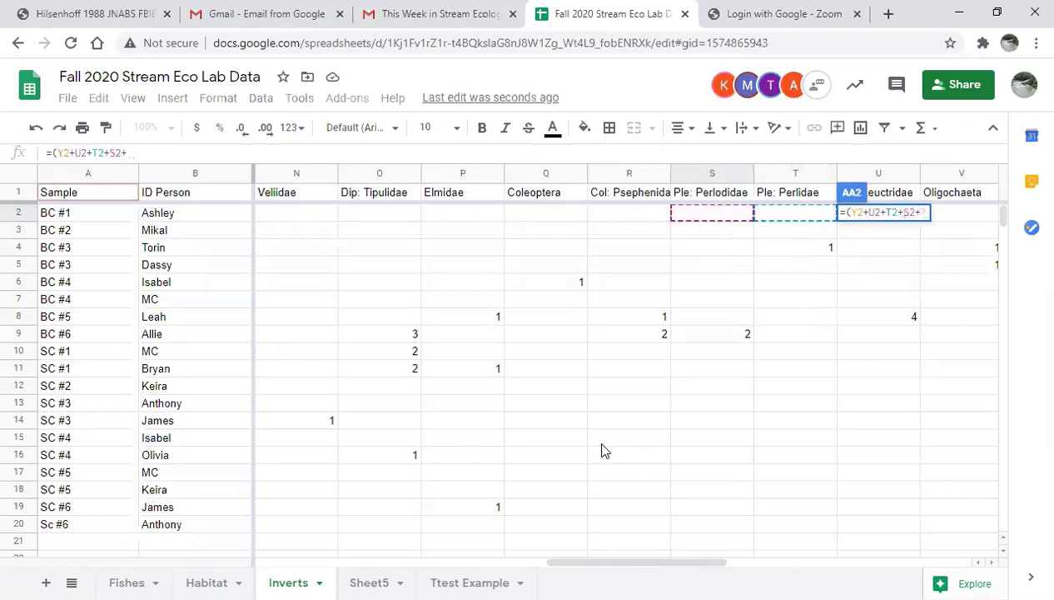
Append the four Ephemeroptera family cells J2+I2+H2+G2+ to the AA2 EPT formula.
{"action": "left_click_drag", "start_coordinate": [664, 567], "coordinate": [499, 565]}
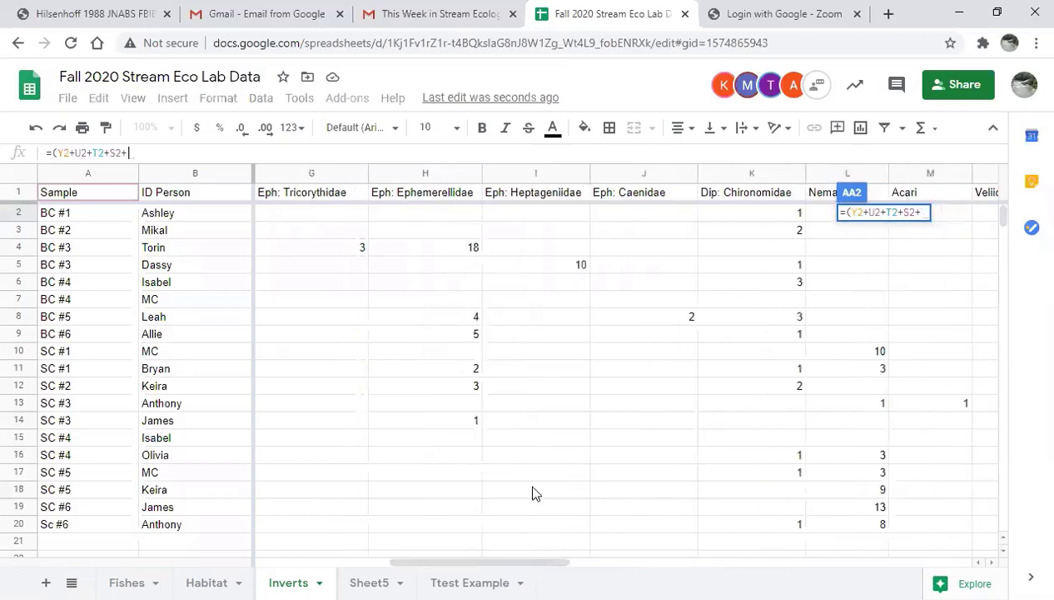
{"action": "left_click", "coordinate": [642, 214]}
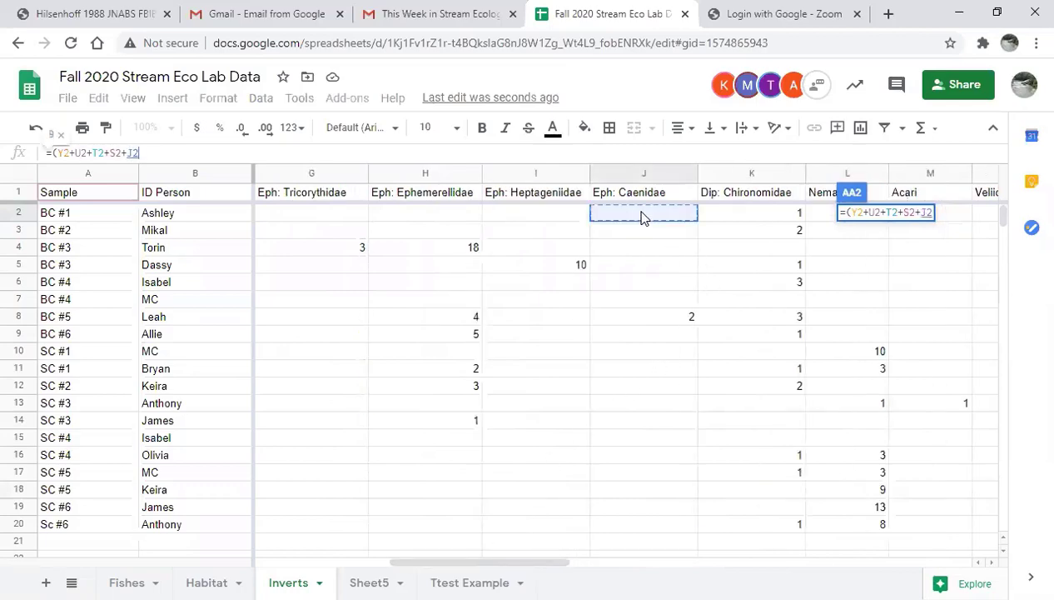
{"action": "type", "text": "+"}
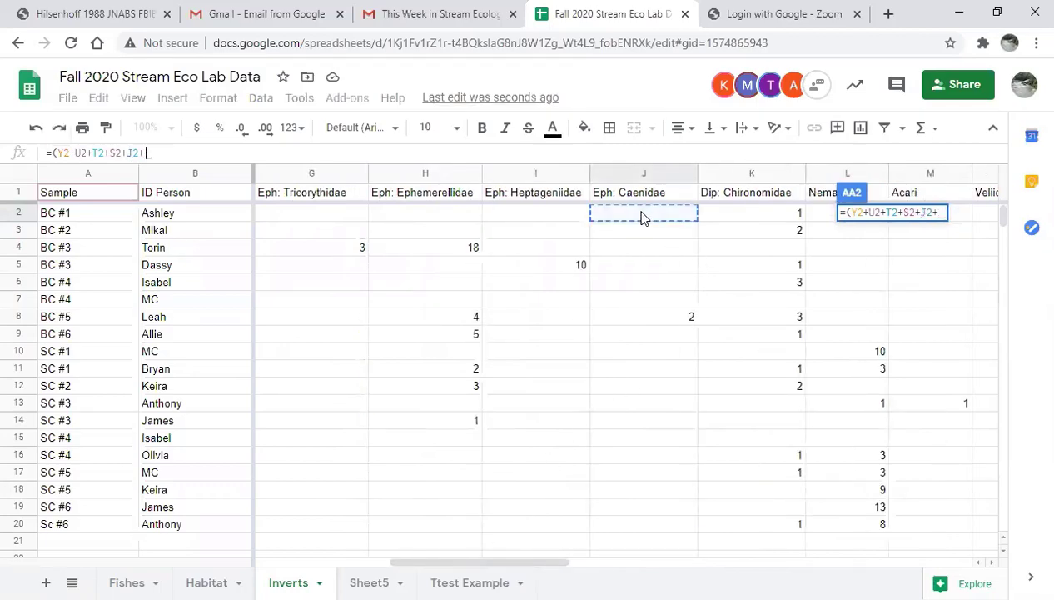
{"action": "left_click", "coordinate": [554, 216]}
{"action": "type", "text": "+"}
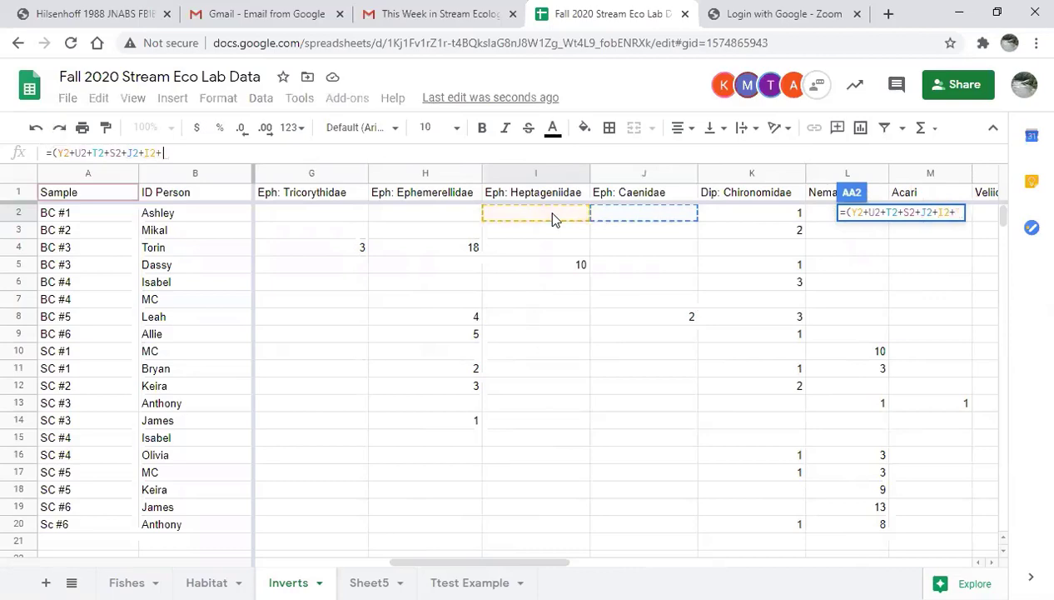
{"action": "left_click", "coordinate": [458, 216]}
{"action": "type", "text": "+"}
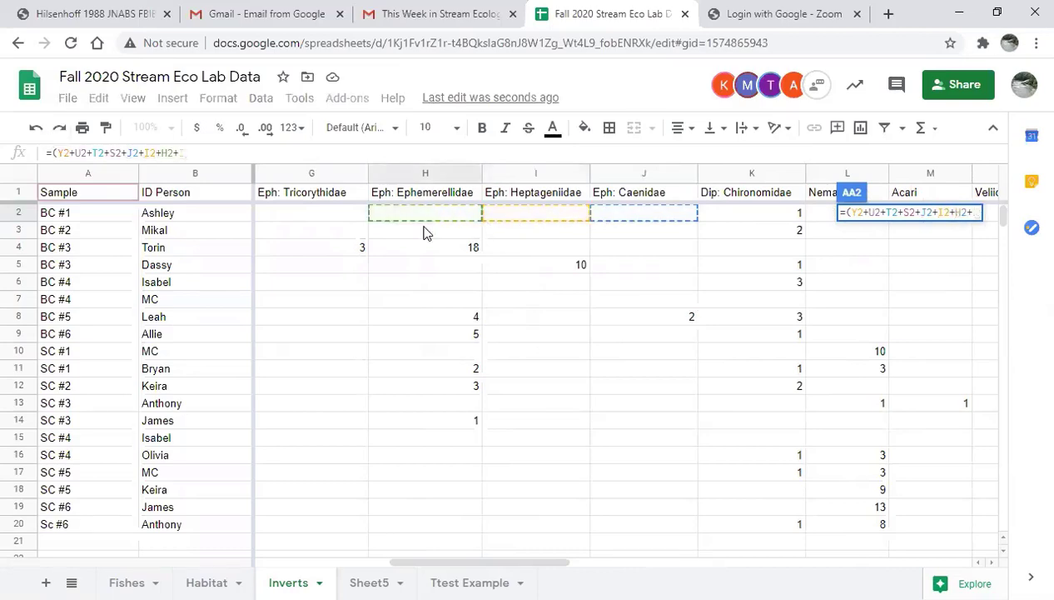
{"action": "left_click", "coordinate": [328, 218]}
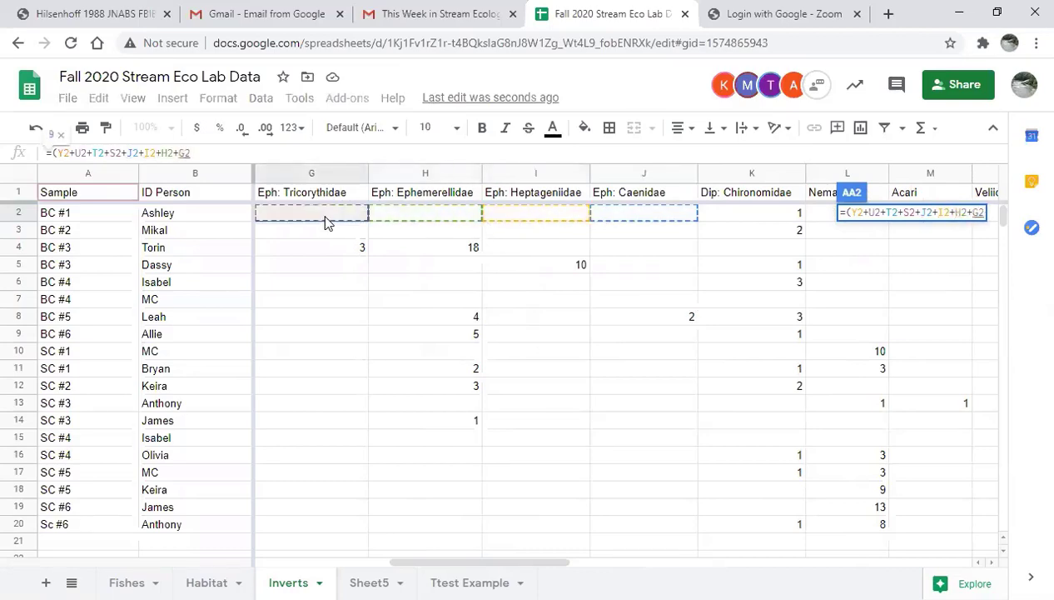
{"action": "type", "text": "+"}
Complete the AA2 EPT formula with the Trichoptera cells F2+E2+D2+C2 and a closing parenthesis.
{"action": "left_click_drag", "start_coordinate": [540, 567], "coordinate": [418, 566]}
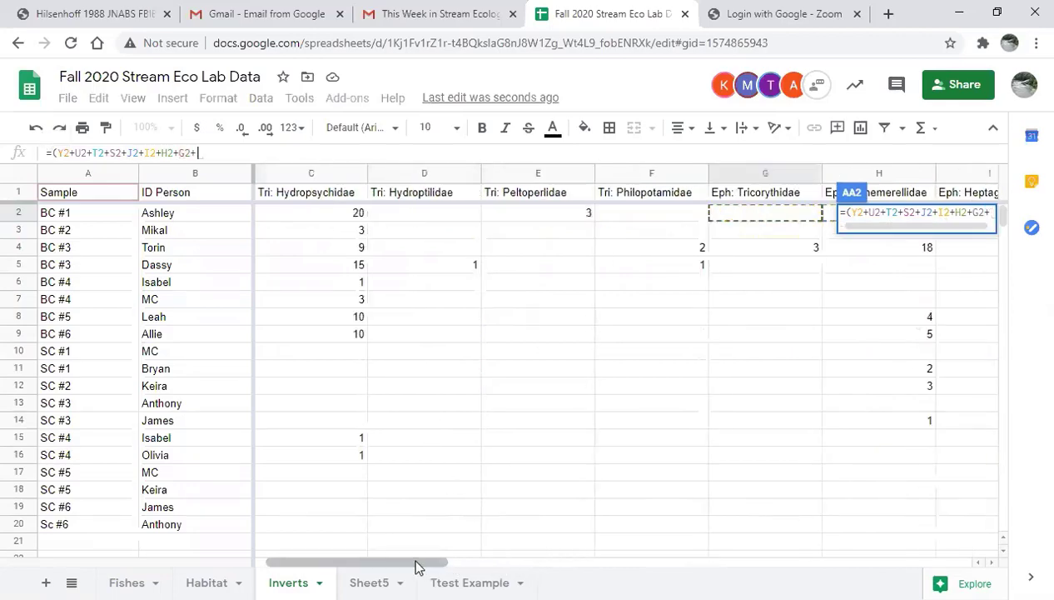
{"action": "left_click", "coordinate": [654, 215]}
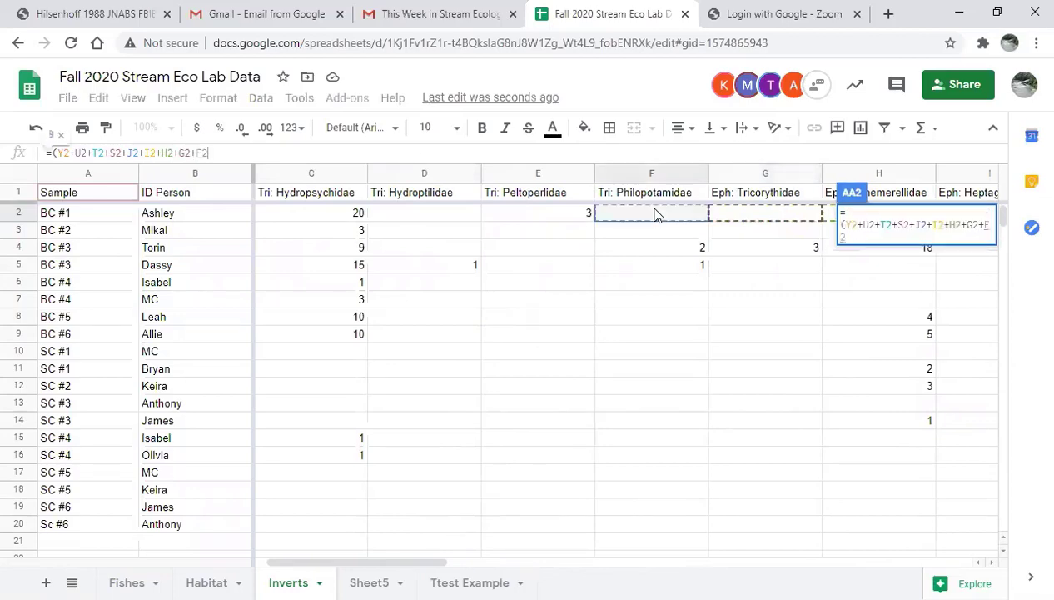
{"action": "type", "text": "+"}
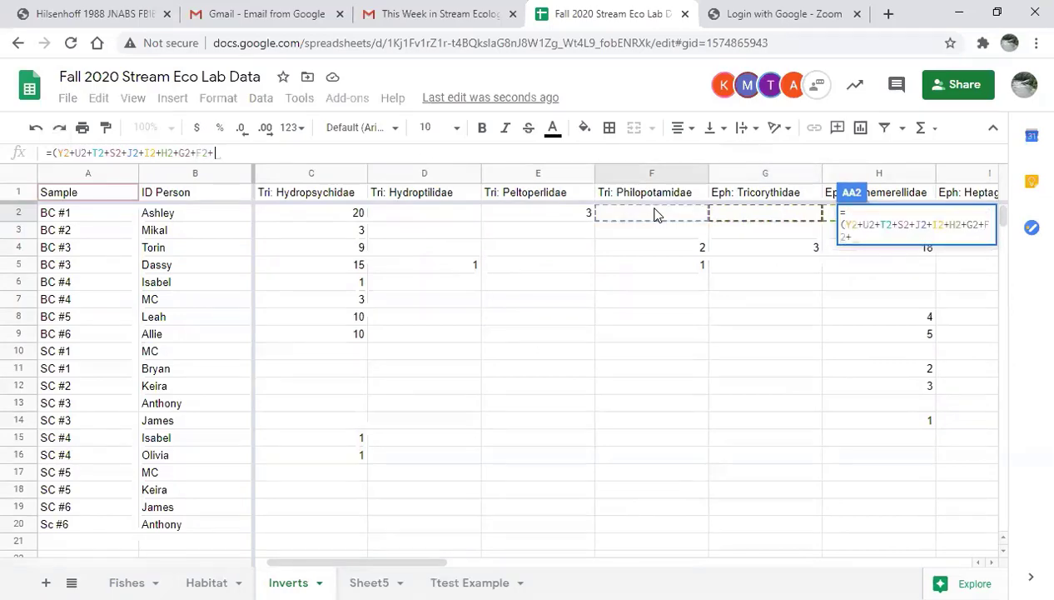
{"action": "left_click", "coordinate": [548, 220]}
{"action": "type", "text": "+"}
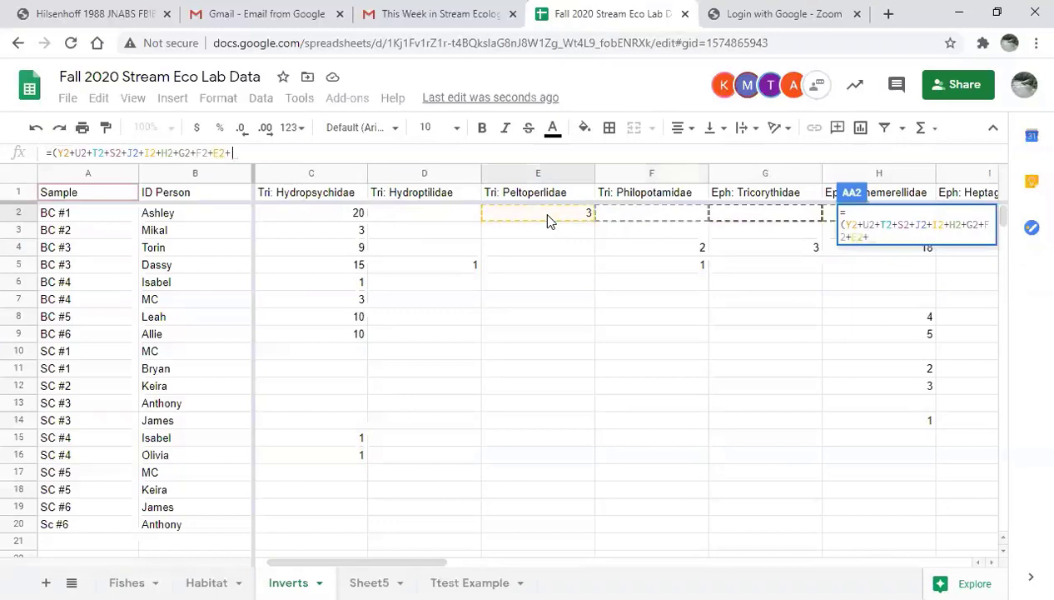
{"action": "left_click", "coordinate": [443, 221]}
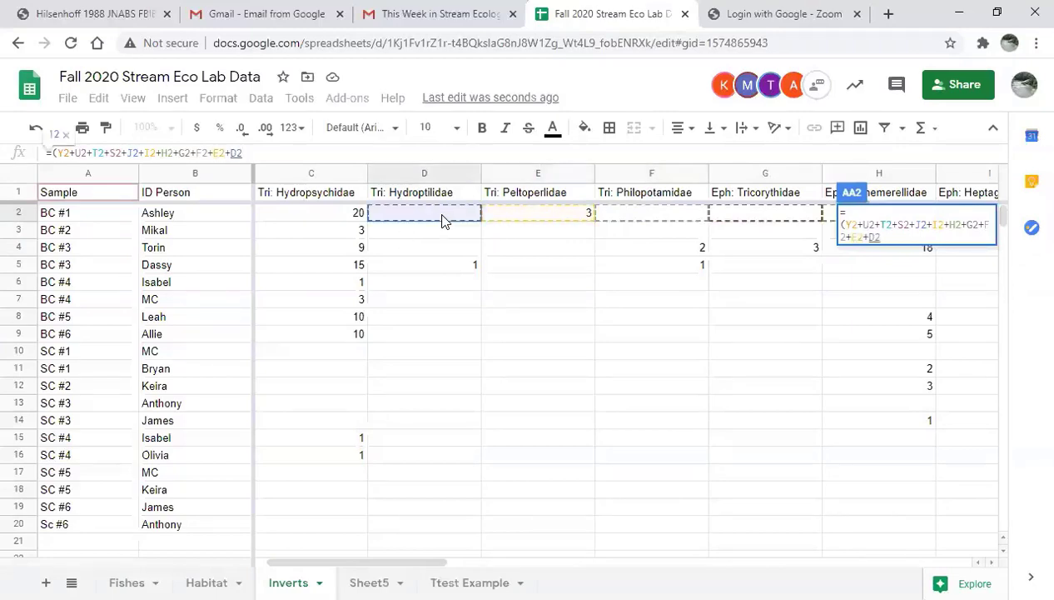
{"action": "type", "text": "+"}
{"action": "left_click", "coordinate": [340, 217]}
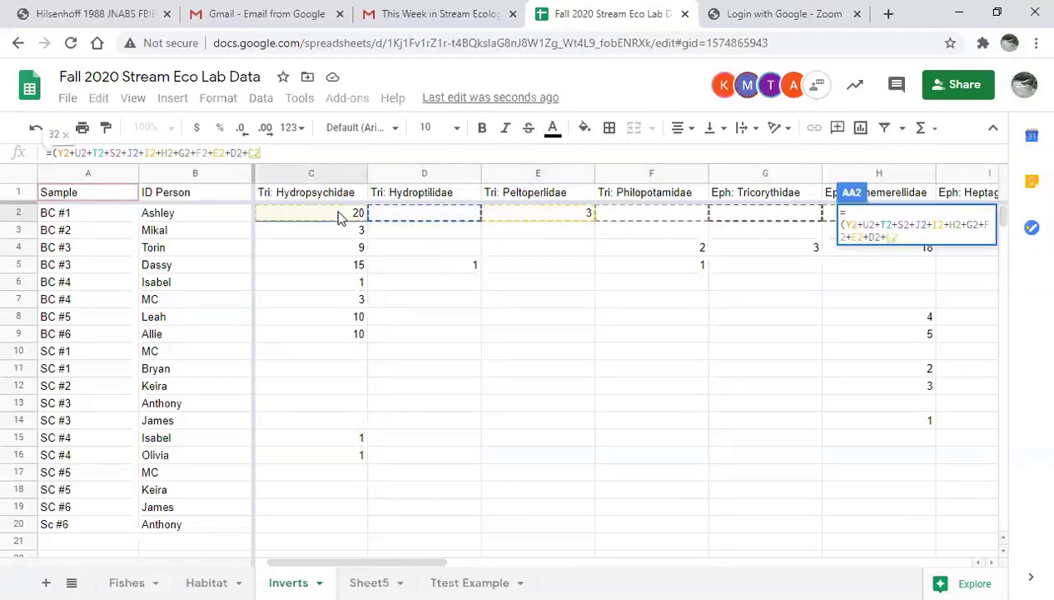
{"action": "type", "text": ")"}
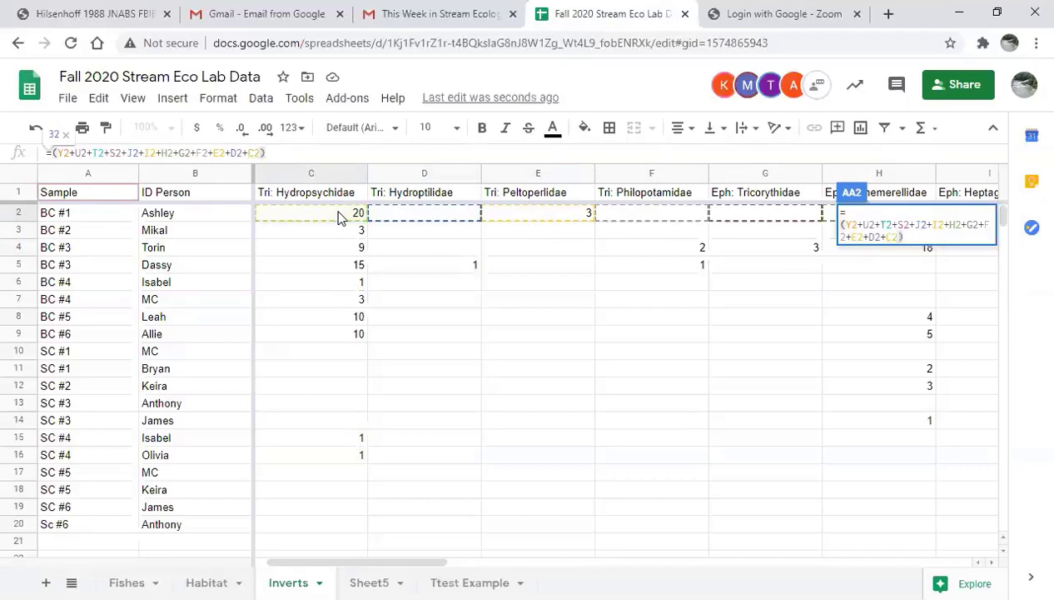
{"action": "key", "text": "Return"}
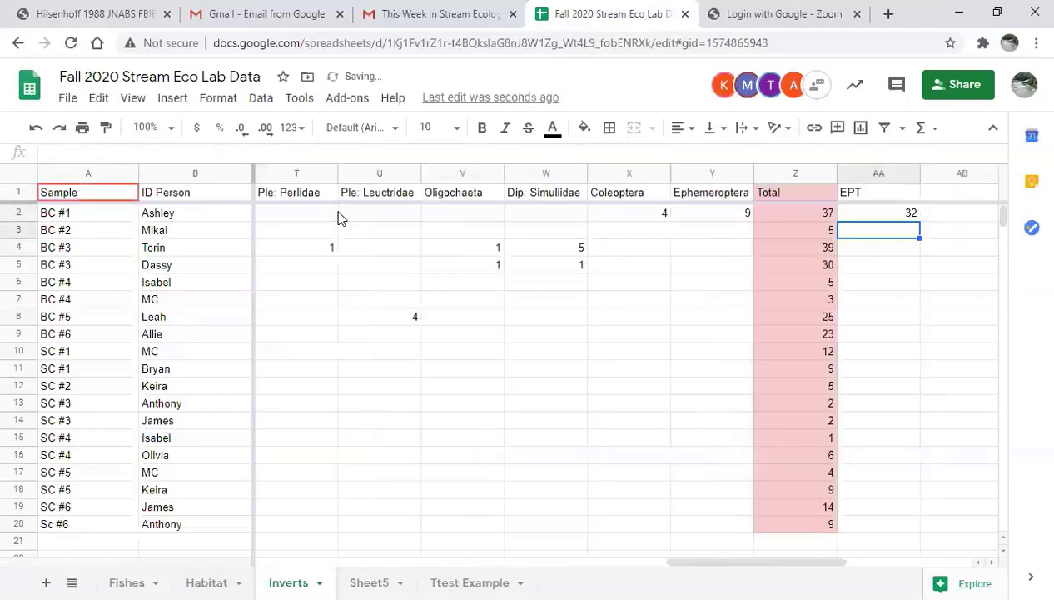
Review the cell references in the AA2 EPT formula, and fill it down through AA20 to cover every sample row.
{"action": "left_click", "coordinate": [907, 215]}
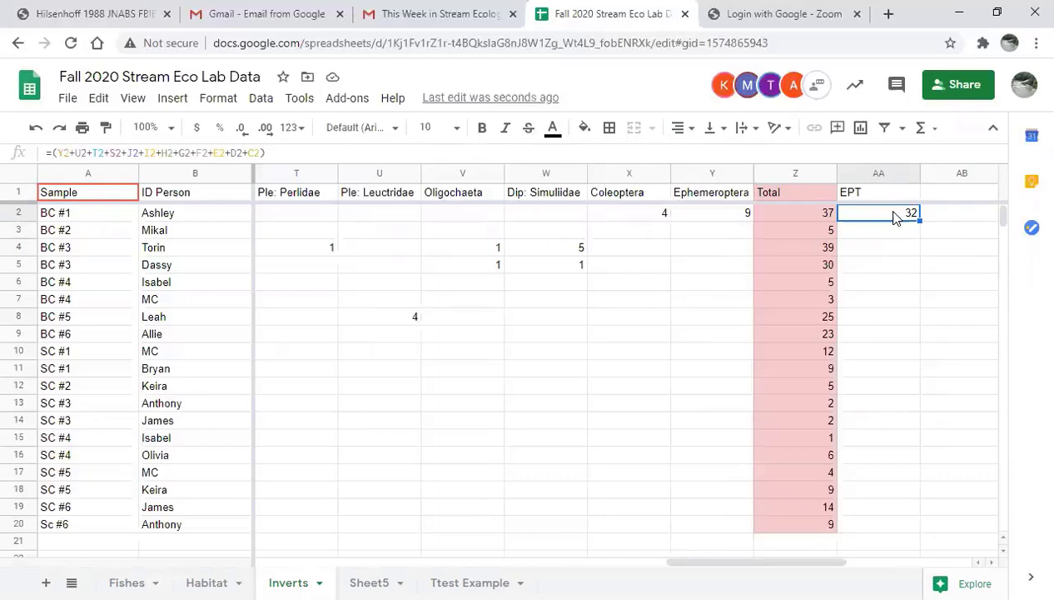
{"action": "left_click", "coordinate": [200, 154]}
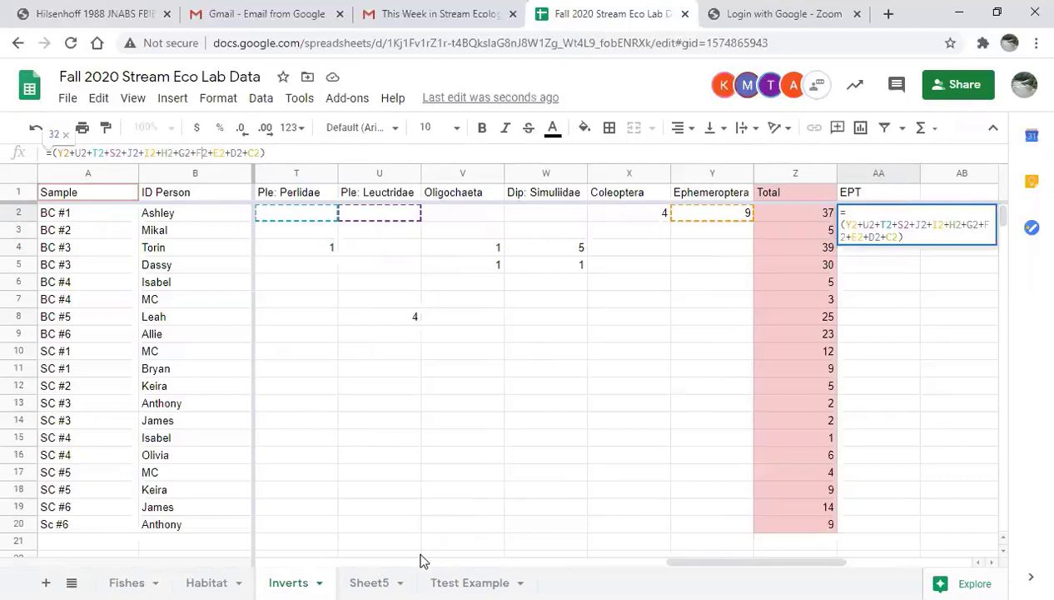
{"action": "left_click_drag", "start_coordinate": [813, 566], "coordinate": [396, 559]}
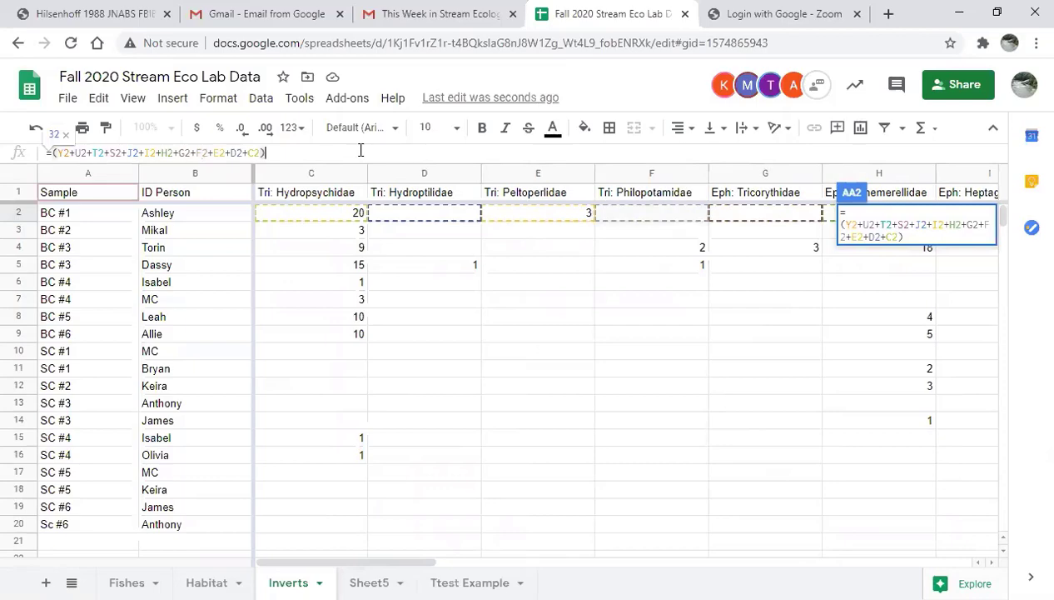
{"action": "key", "text": "Return"}
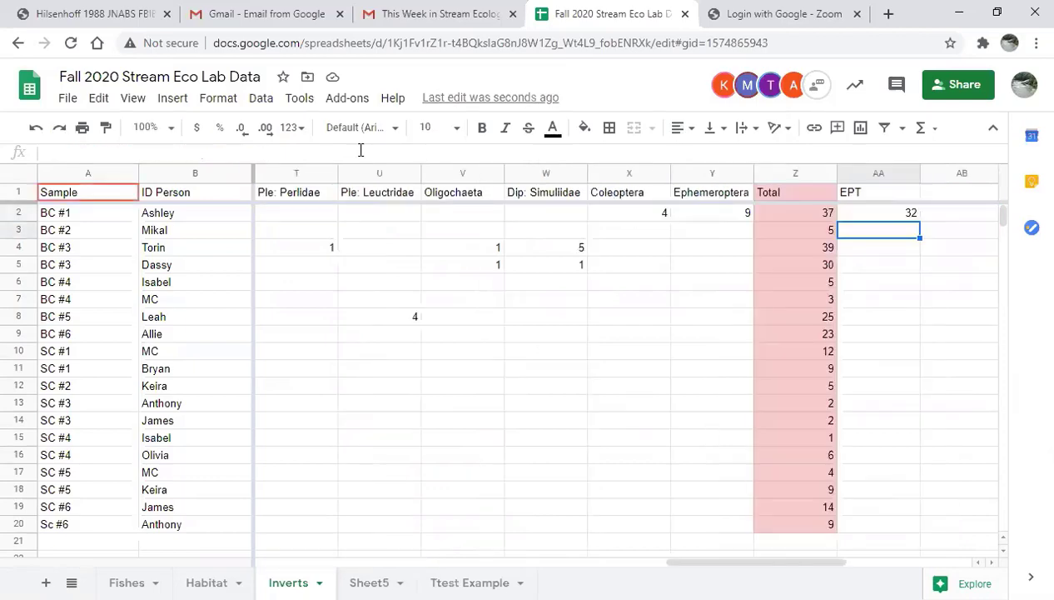
{"action": "left_click", "coordinate": [898, 214]}
{"action": "left_click_drag", "start_coordinate": [919, 218], "coordinate": [920, 531]}
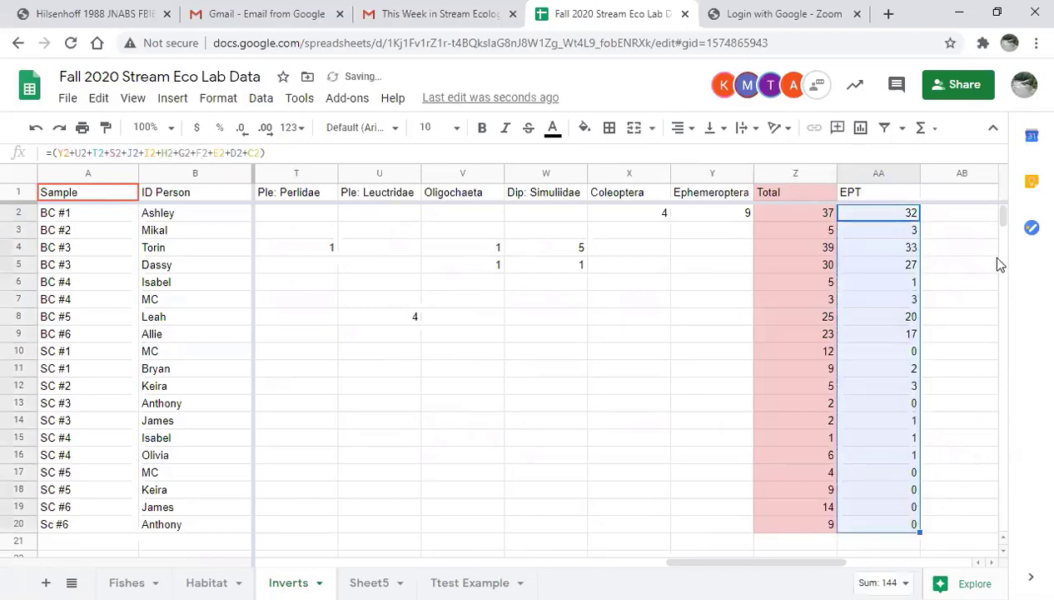
{"action": "left_click", "coordinate": [955, 288]}
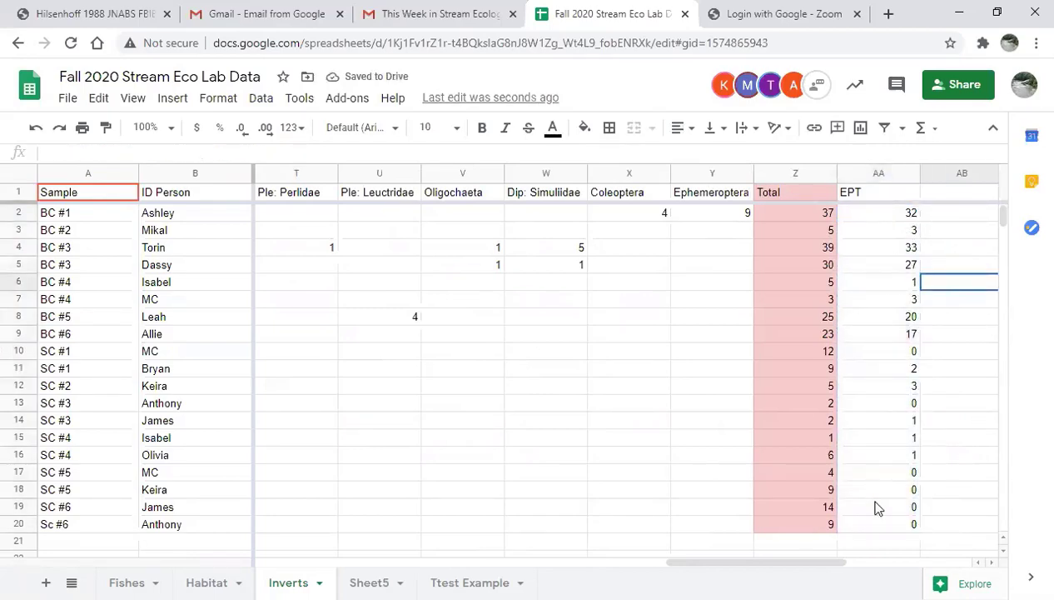
Shade the EPT column cells AA1:AA20 with a light green fill.
{"action": "left_click_drag", "start_coordinate": [882, 528], "coordinate": [881, 175]}
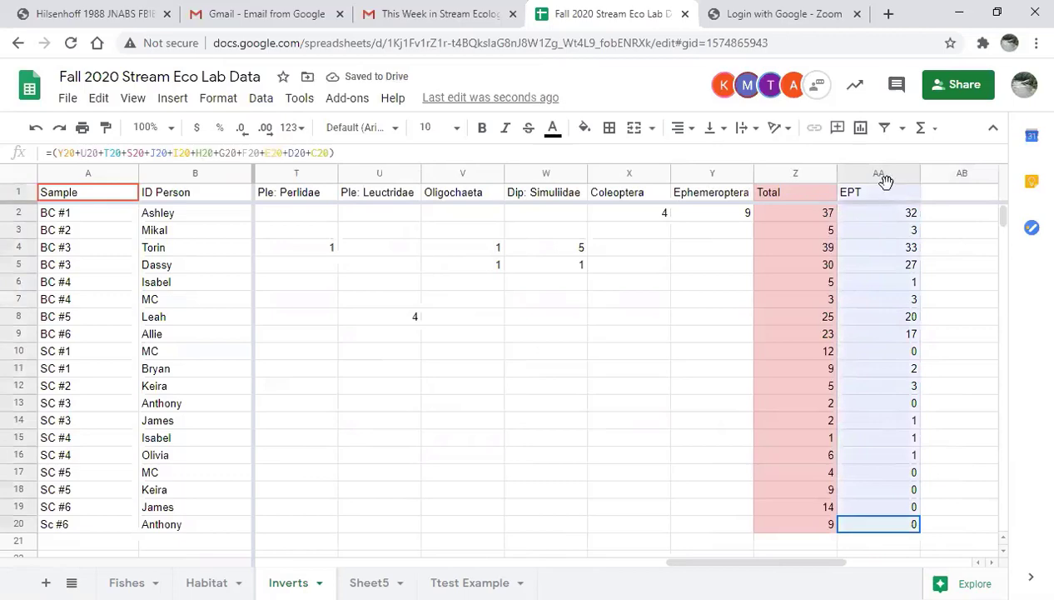
{"action": "left_click", "coordinate": [586, 135]}
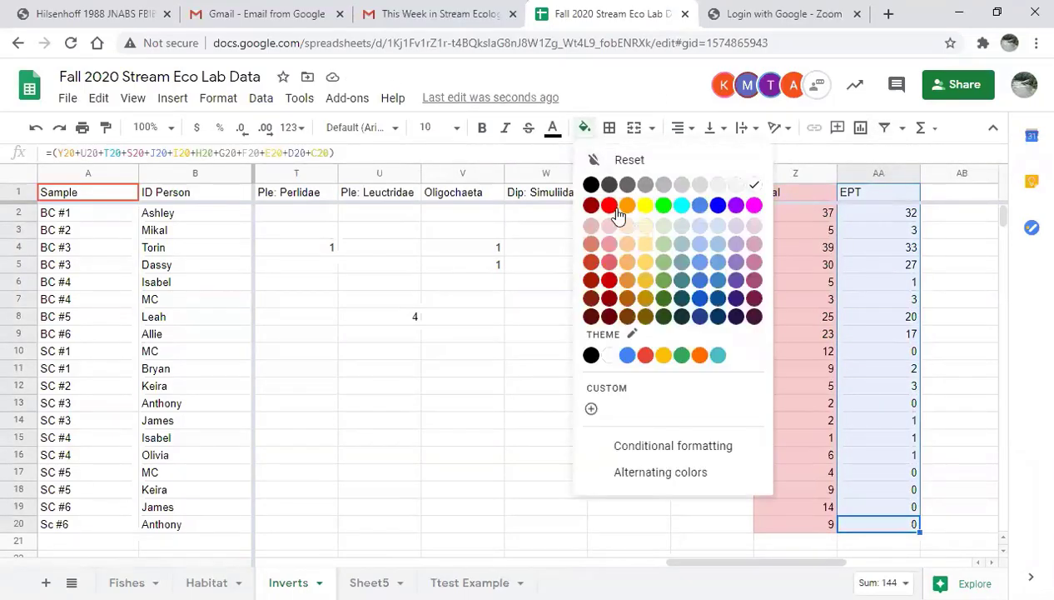
{"action": "left_click", "coordinate": [662, 226]}
{"action": "left_click", "coordinate": [958, 264]}
Add the header %EPT in AB1, beside the EPT column.
{"action": "left_click", "coordinate": [968, 195]}
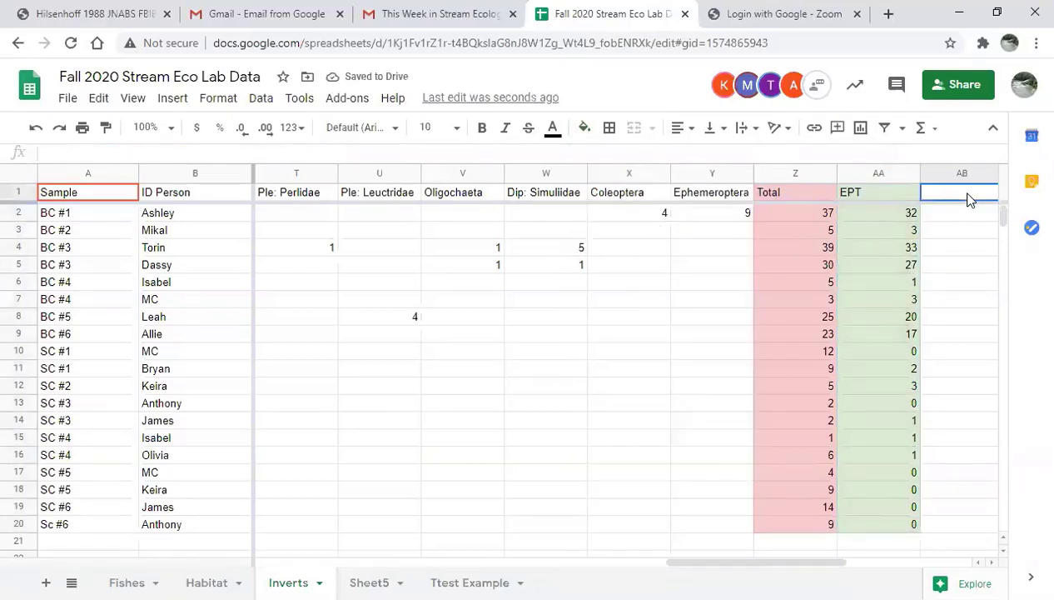
{"action": "type", "text": "%EPT"}
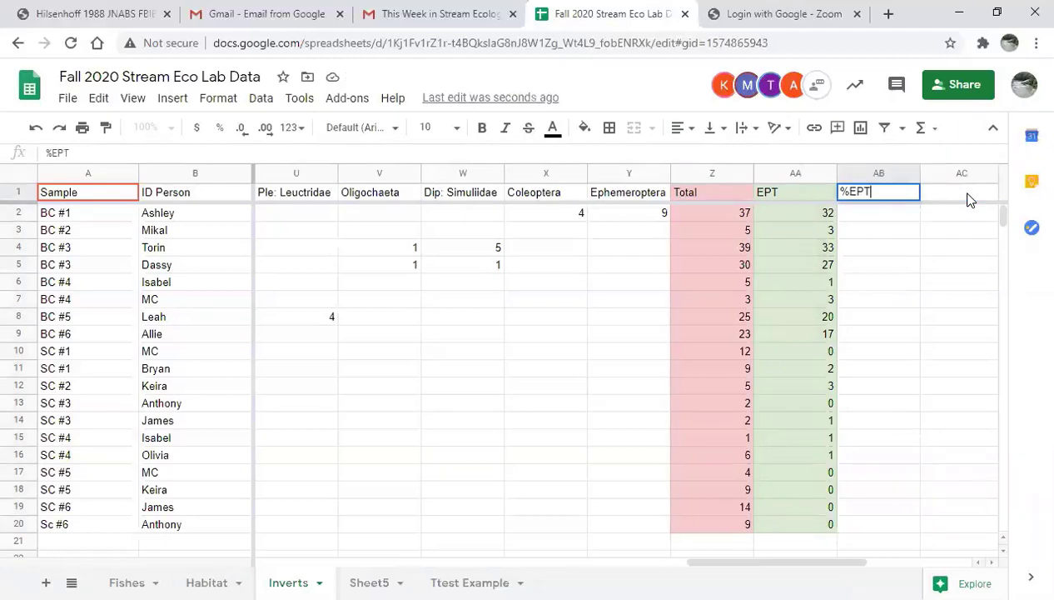
Enter the formula =(AA2/Z2)*100 in AB2 to calculate the first sample's %EPT.
{"action": "left_click", "coordinate": [860, 219]}
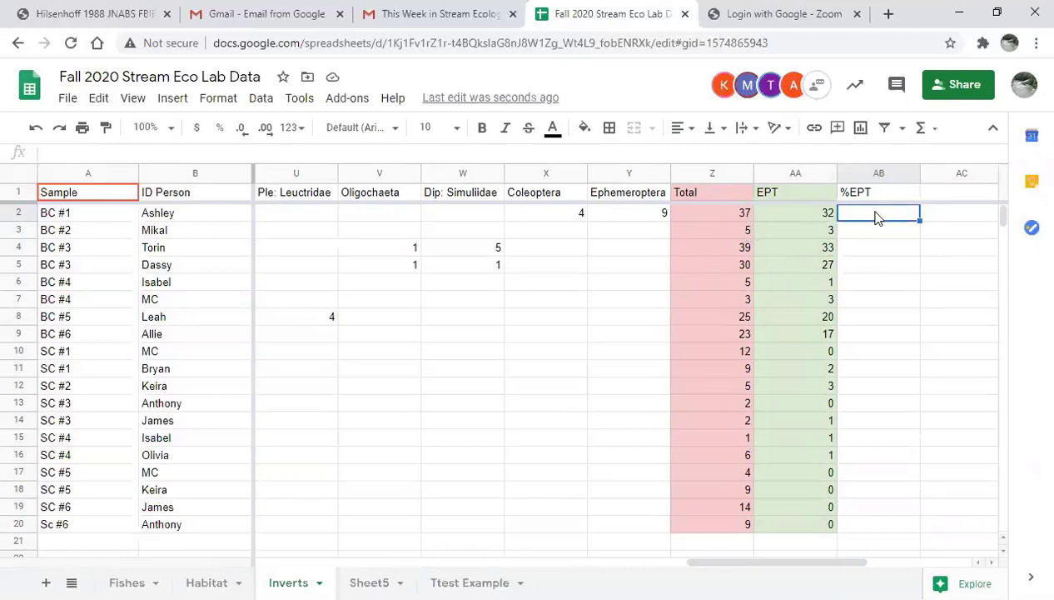
{"action": "type", "text": "=("}
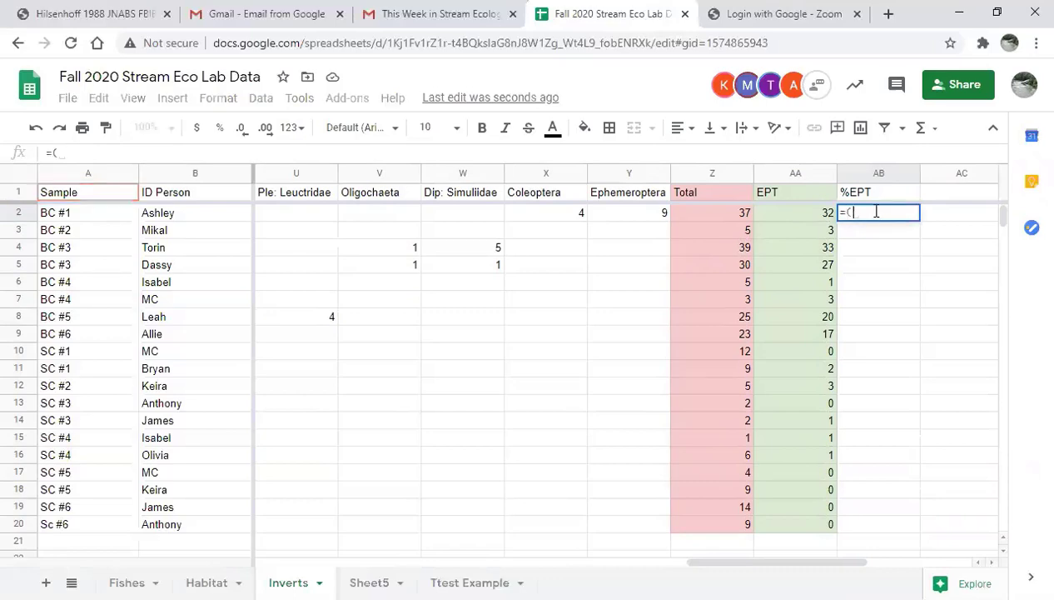
{"action": "left_click", "coordinate": [807, 218]}
{"action": "type", "text": "/"}
{"action": "left_click", "coordinate": [722, 217]}
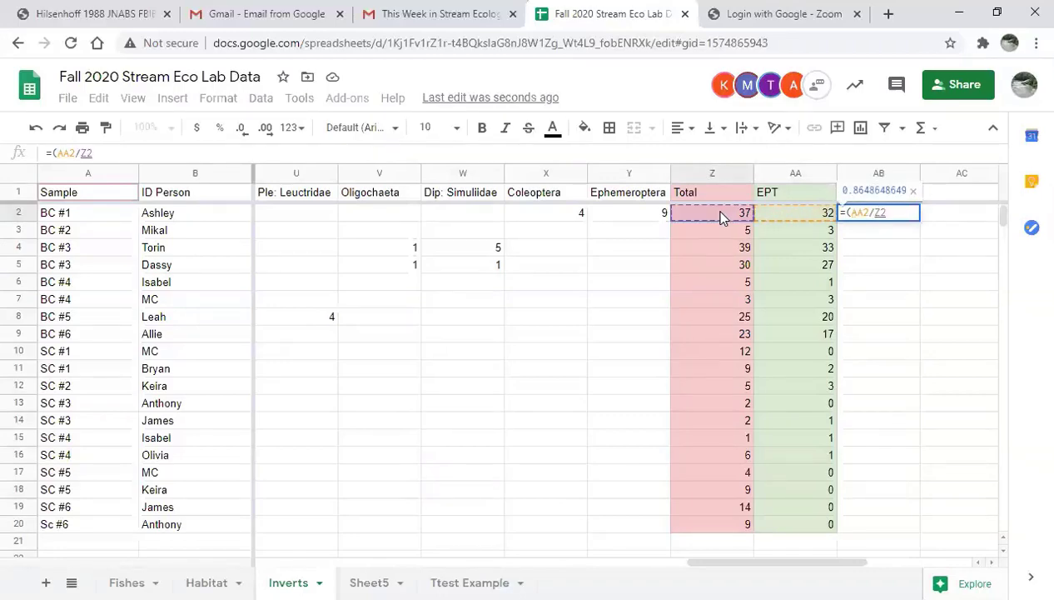
{"action": "type", "text": "*1"}
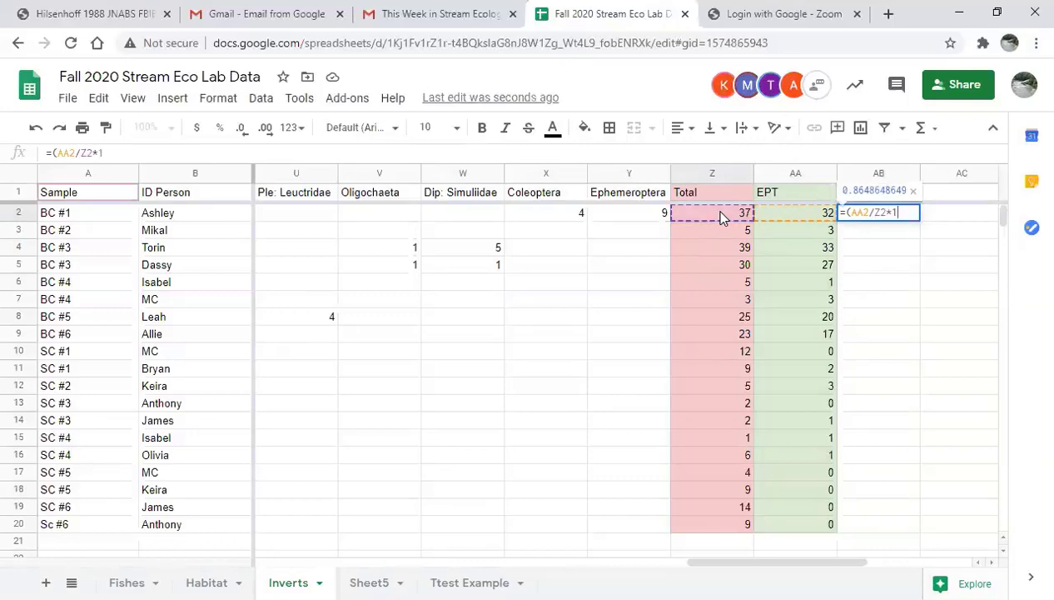
{"action": "key", "text": "BackSpace"}
{"action": "key", "text": "BackSpace"}
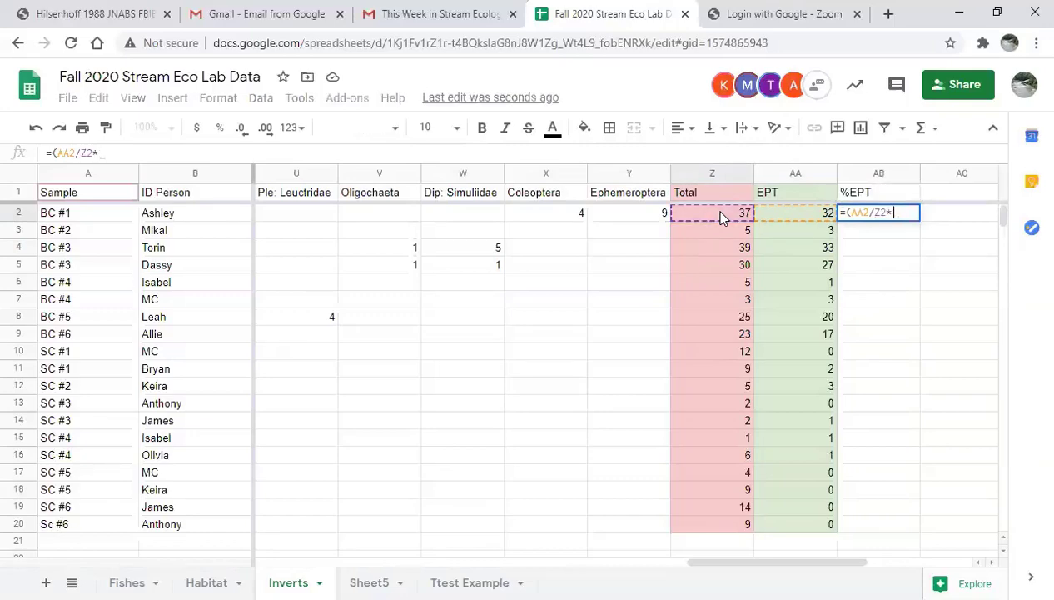
{"action": "type", "text": ")*100"}
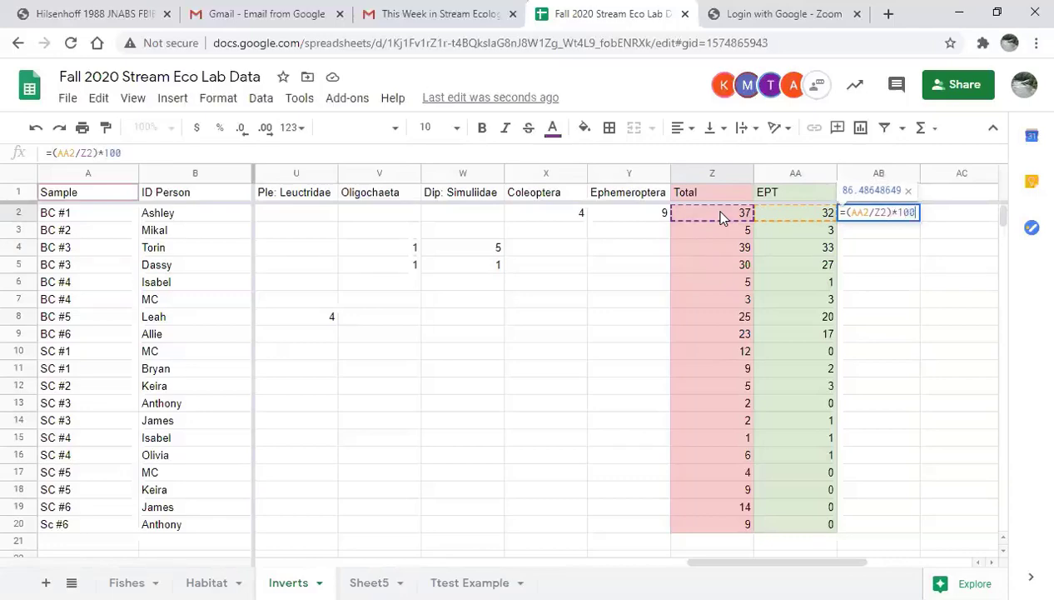
{"action": "key", "text": "Return"}
Fill the AB2 %EPT formula down through AB20 to cover every sample row.
{"action": "left_click", "coordinate": [892, 219]}
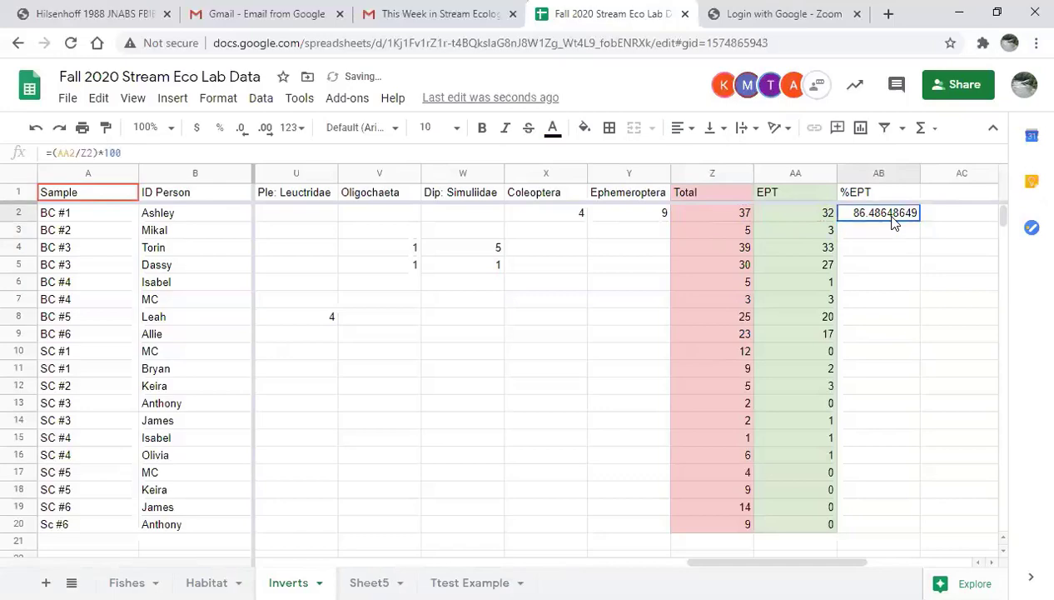
{"action": "left_click_drag", "start_coordinate": [921, 220], "coordinate": [913, 524]}
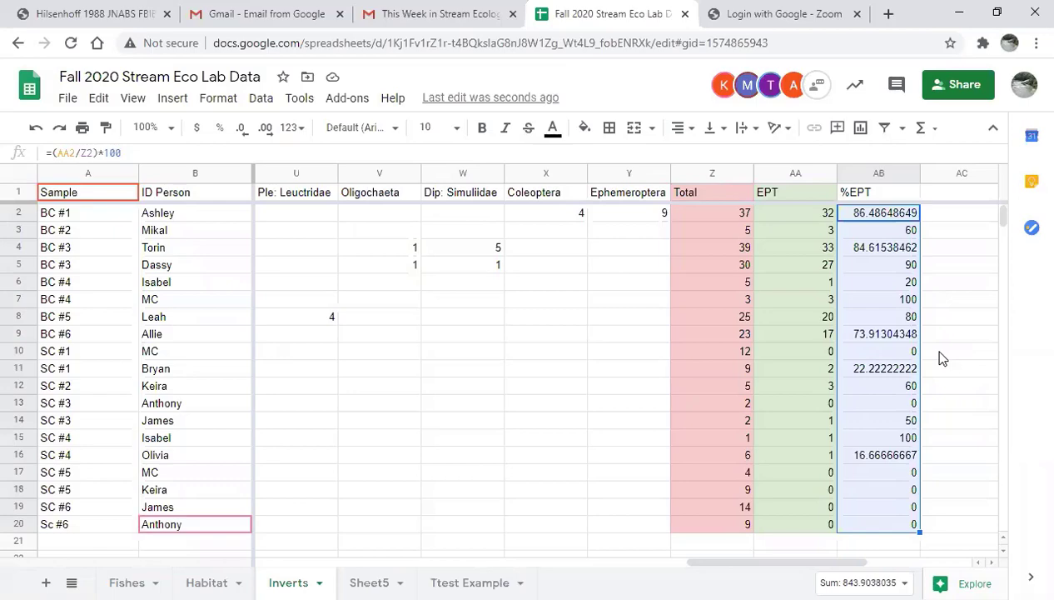
{"action": "left_click", "coordinate": [959, 300]}
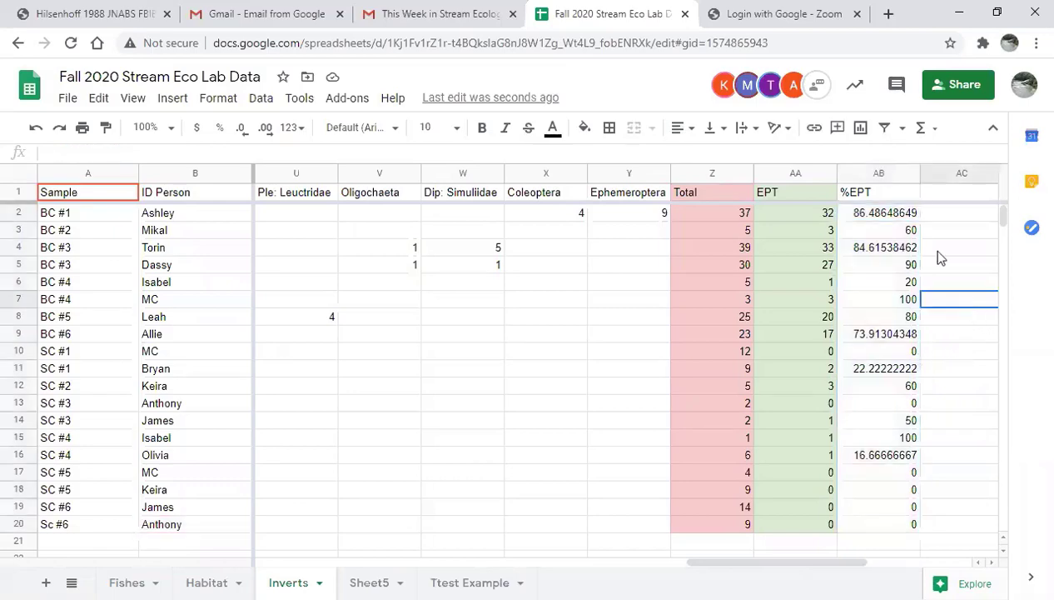
Clear the contents of the Total, EPT and %EPT columns, Z through AB.
{"action": "left_click_drag", "start_coordinate": [880, 177], "coordinate": [718, 177]}
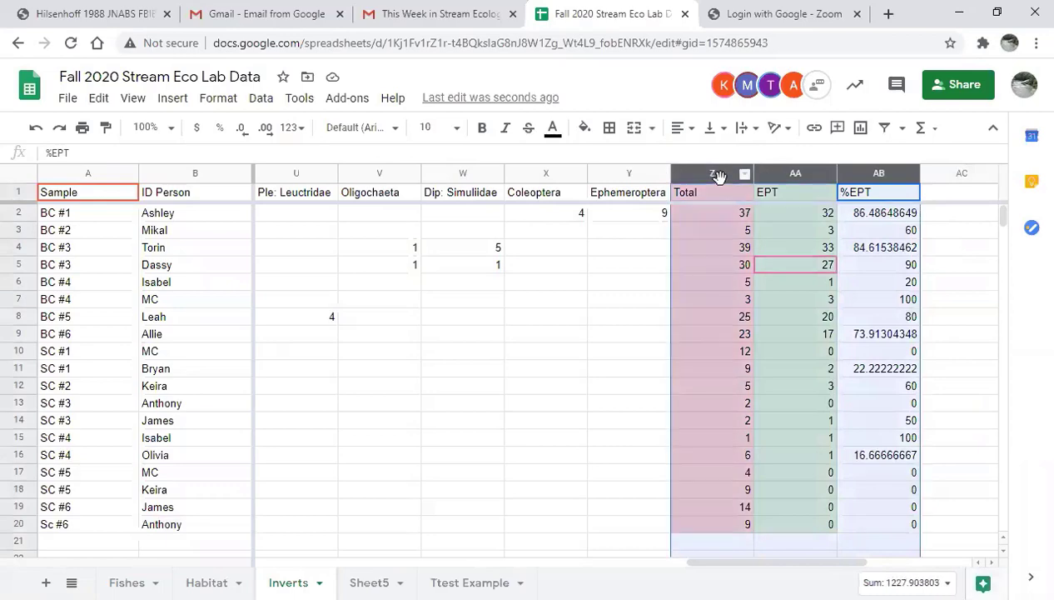
{"action": "key", "text": "Delete"}
{"action": "left_click", "coordinate": [950, 354]}
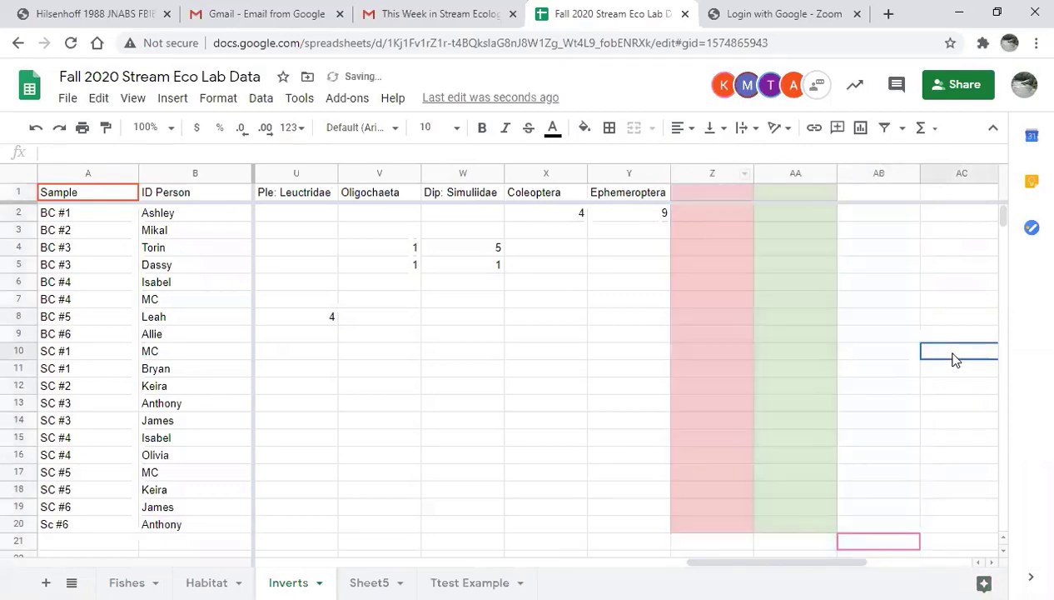
{"action": "scroll", "coordinate": [880, 311], "scroll_direction": "down", "scroll_amount": 2}
{"action": "scroll", "coordinate": [883, 312], "scroll_direction": "up", "scroll_amount": 2}
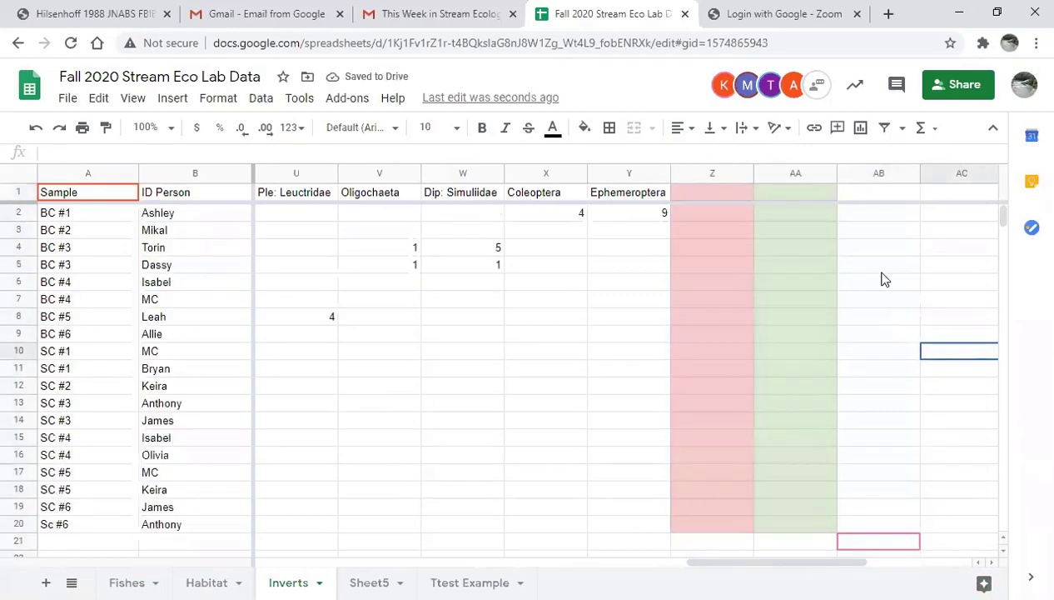
{"action": "left_click", "coordinate": [877, 269]}
{"action": "left_click", "coordinate": [874, 250]}
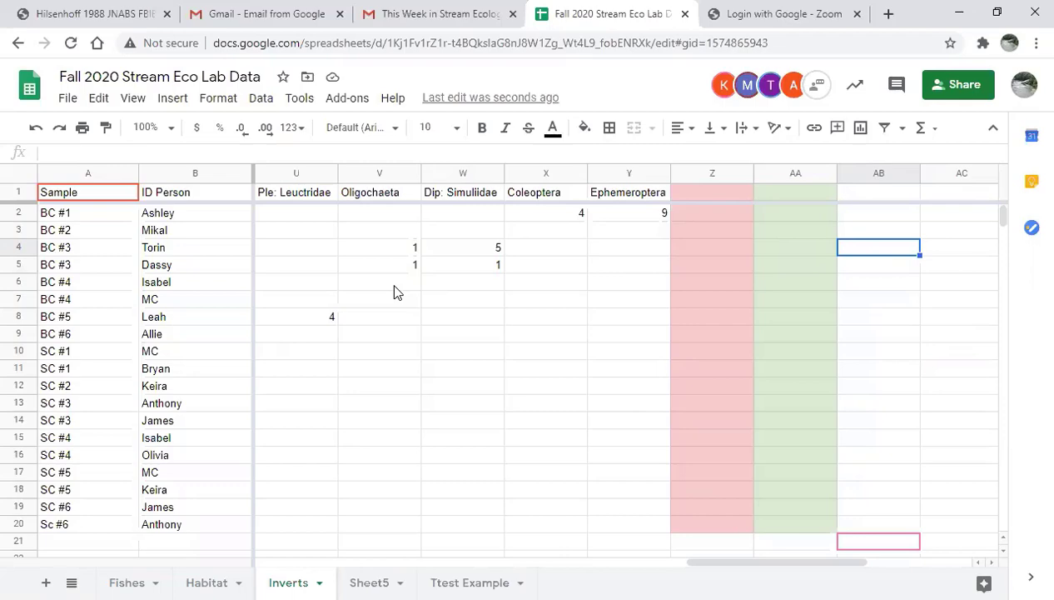
{"action": "left_click", "coordinate": [694, 405]}
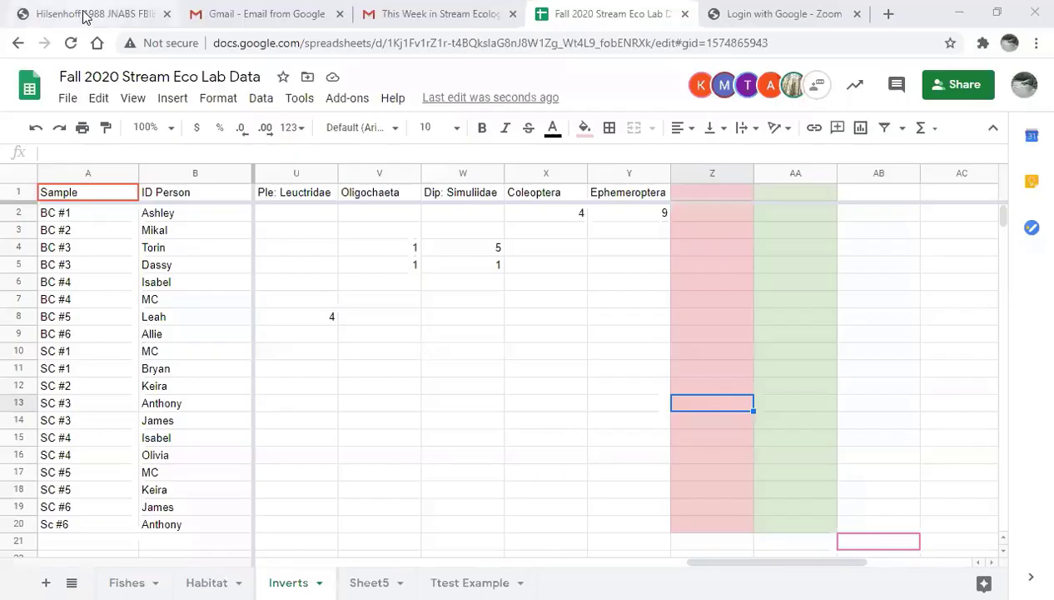
Switch to the family-level biotic index PDF and examine it from the title page through to the Appendix 1 tolerance values.
{"action": "left_click", "coordinate": [83, 15]}
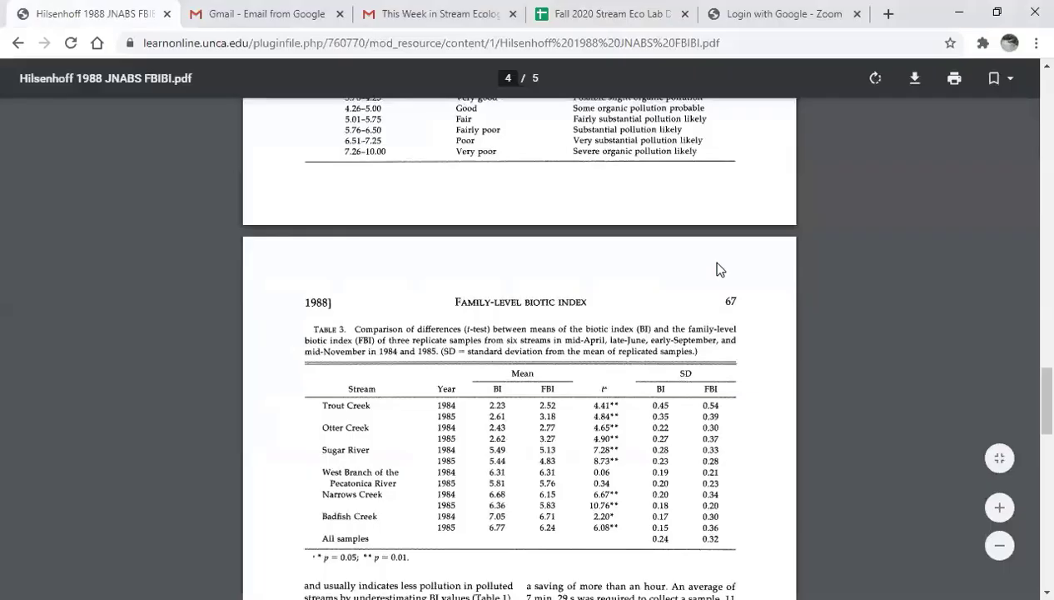
{"action": "scroll", "coordinate": [1031, 412], "scroll_direction": "up", "scroll_amount": 20}
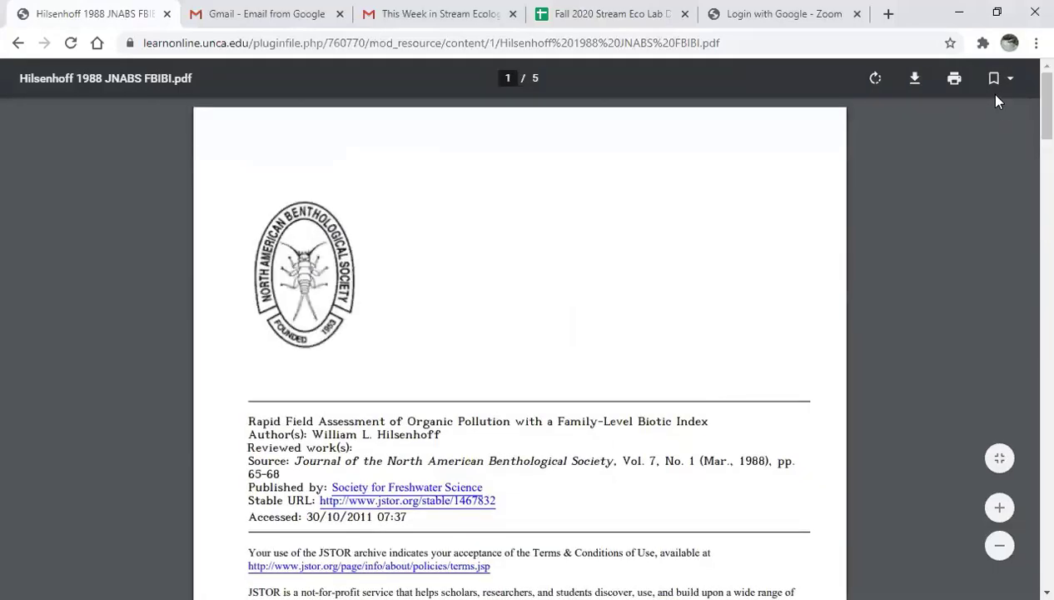
{"action": "scroll", "coordinate": [683, 271], "scroll_direction": "down", "scroll_amount": 10}
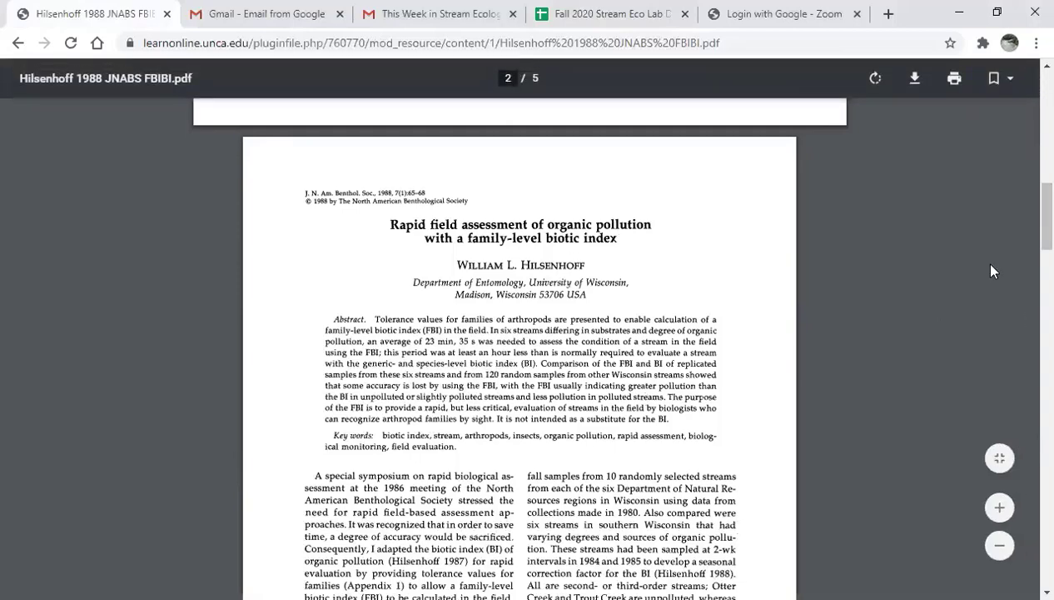
{"action": "scroll", "coordinate": [1032, 250], "scroll_direction": "down", "scroll_amount": 5}
{"action": "scroll", "coordinate": [1029, 265], "scroll_direction": "down", "scroll_amount": 6}
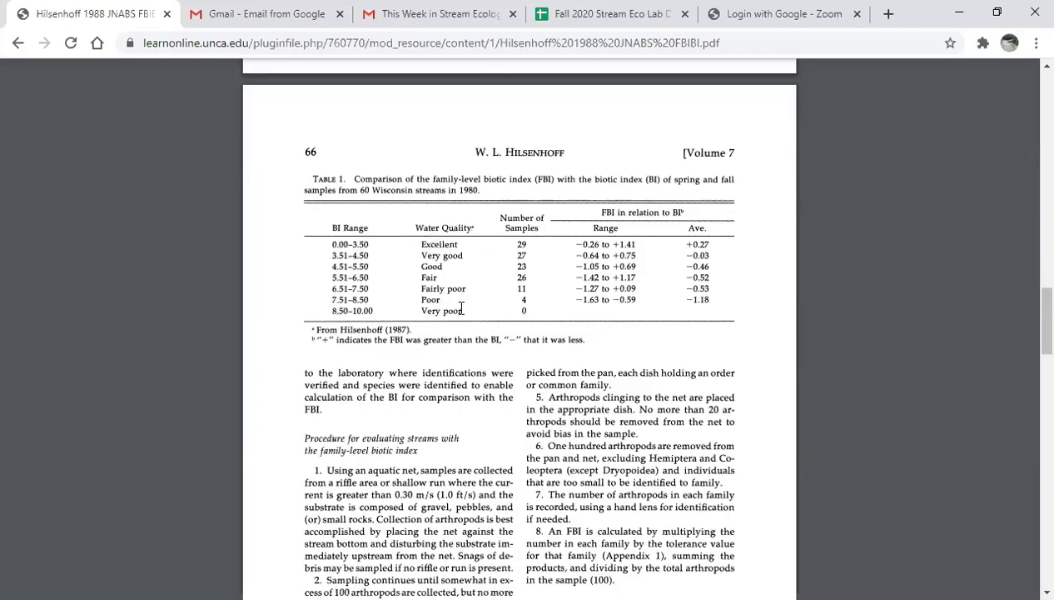
{"action": "scroll", "coordinate": [462, 310], "scroll_direction": "down", "scroll_amount": 15}
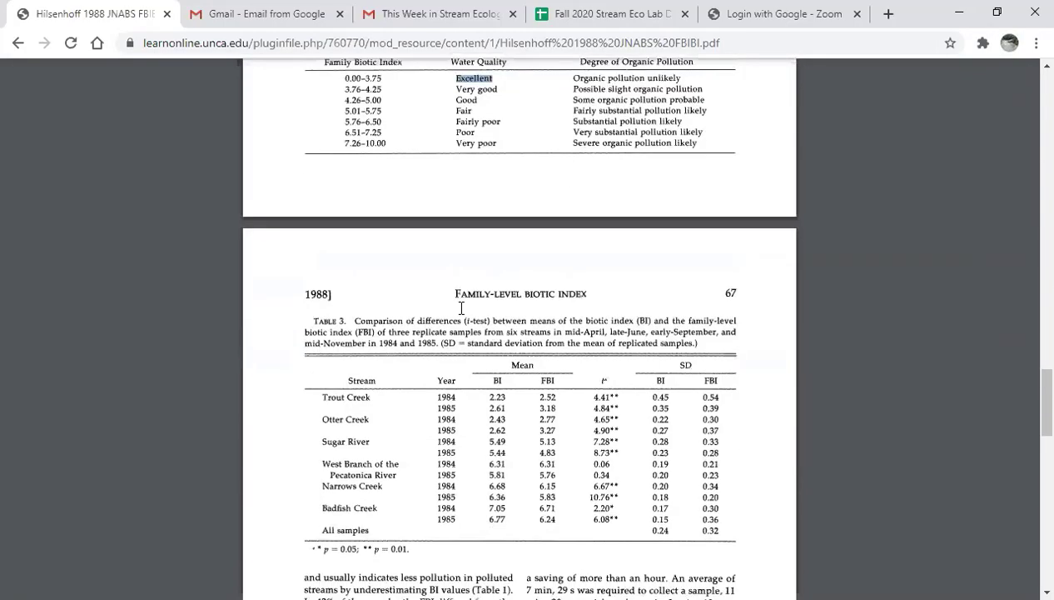
{"action": "scroll", "coordinate": [460, 326], "scroll_direction": "down", "scroll_amount": 3}
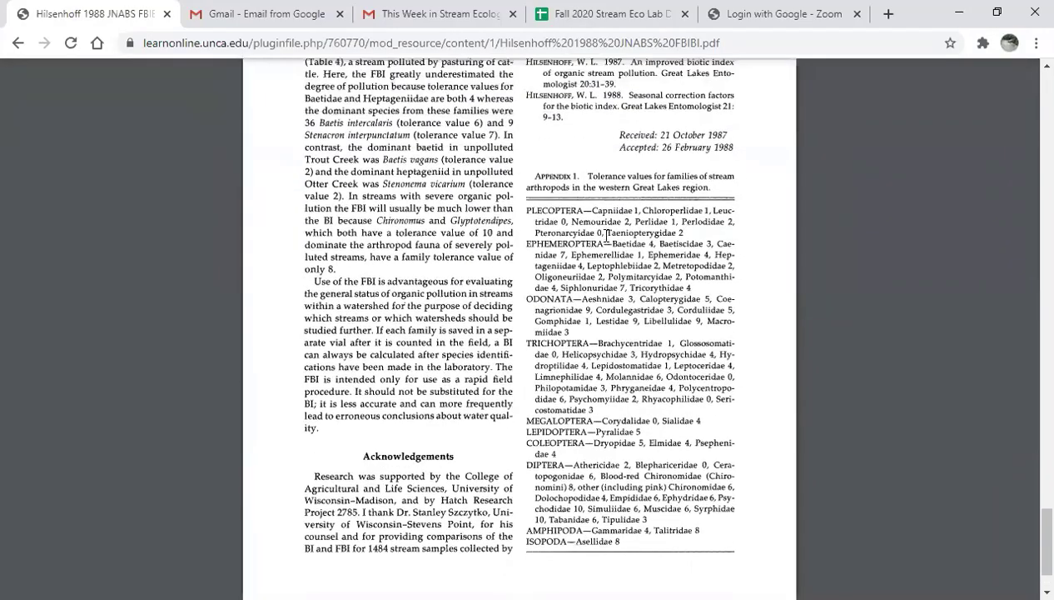
{"action": "scroll", "coordinate": [623, 343], "scroll_direction": "down", "scroll_amount": 2}
{"action": "scroll", "coordinate": [624, 343], "scroll_direction": "up", "scroll_amount": 2}
{"action": "scroll", "coordinate": [626, 337], "scroll_direction": "down", "scroll_amount": 2}
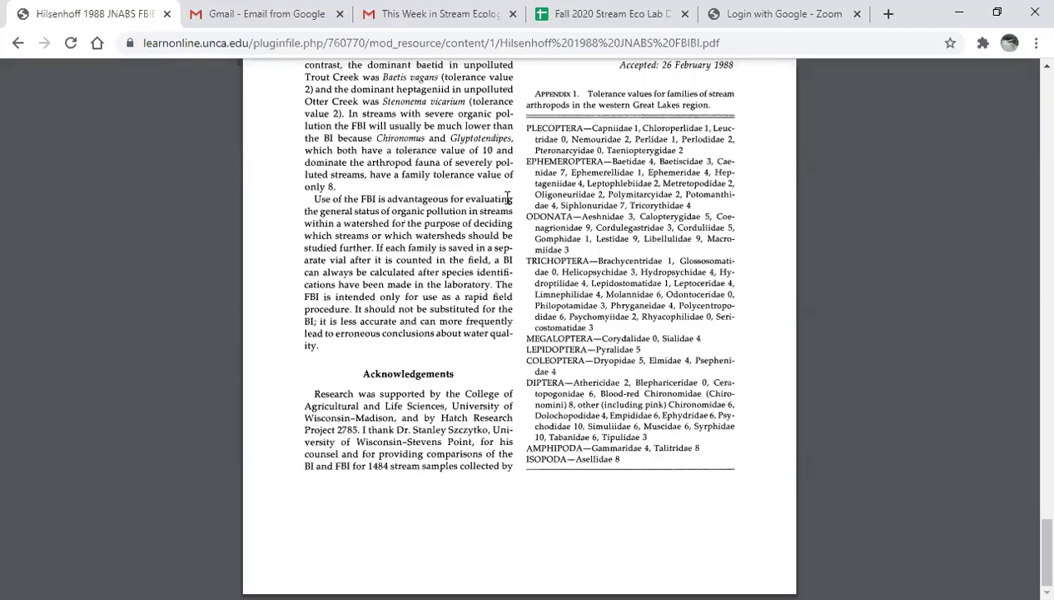
Return to the lab data spreadsheet and examine the BC #3 worked FBIBI example on Sheet5, including the Hydropsychidae count.
{"action": "left_click", "coordinate": [575, 17]}
{"action": "scroll", "coordinate": [464, 431], "scroll_direction": "down", "scroll_amount": 1}
{"action": "scroll", "coordinate": [464, 430], "scroll_direction": "up", "scroll_amount": 1}
{"action": "left_click", "coordinate": [384, 574]}
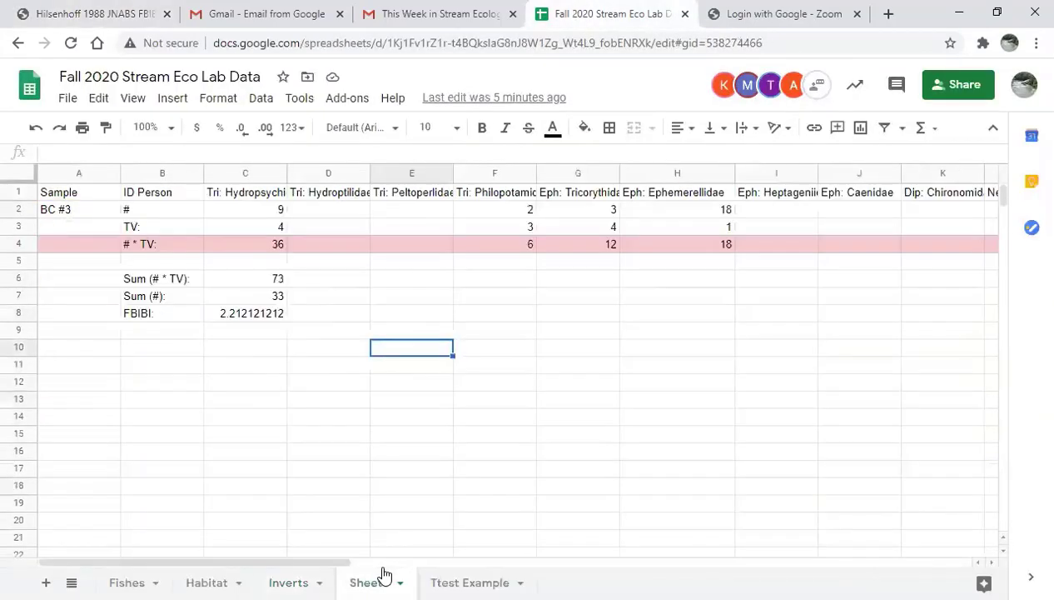
{"action": "scroll", "coordinate": [497, 451], "scroll_direction": "down", "scroll_amount": 2}
{"action": "scroll", "coordinate": [499, 446], "scroll_direction": "up", "scroll_amount": 2}
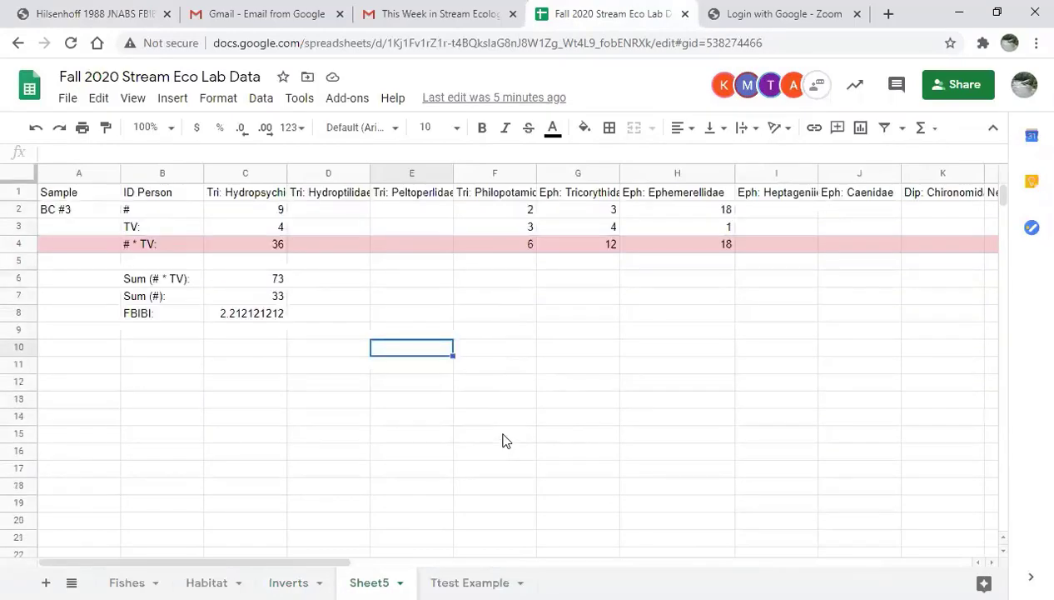
{"action": "left_click", "coordinate": [539, 438]}
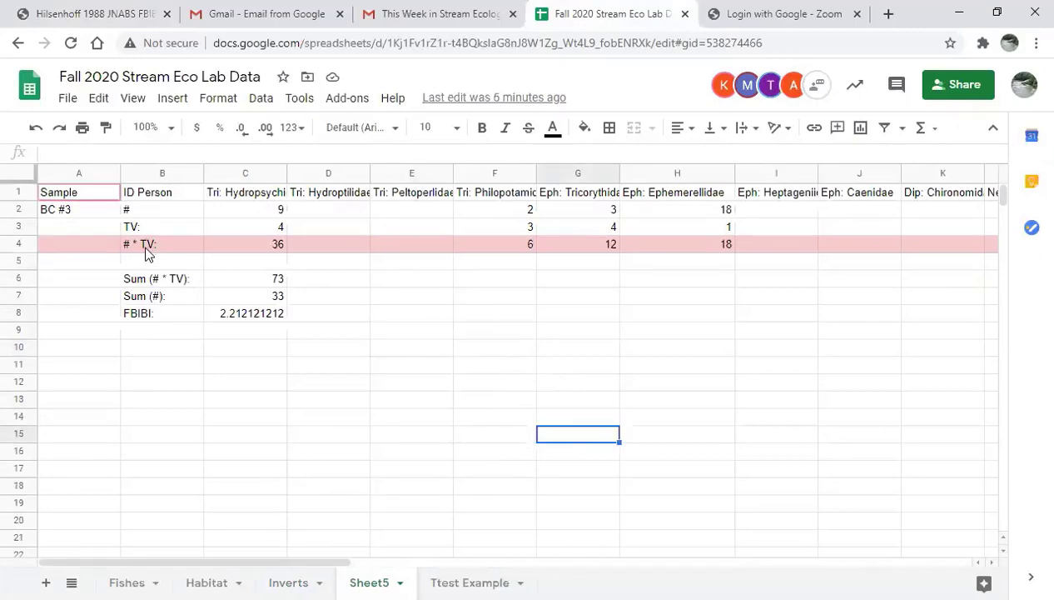
{"action": "left_click", "coordinate": [80, 211]}
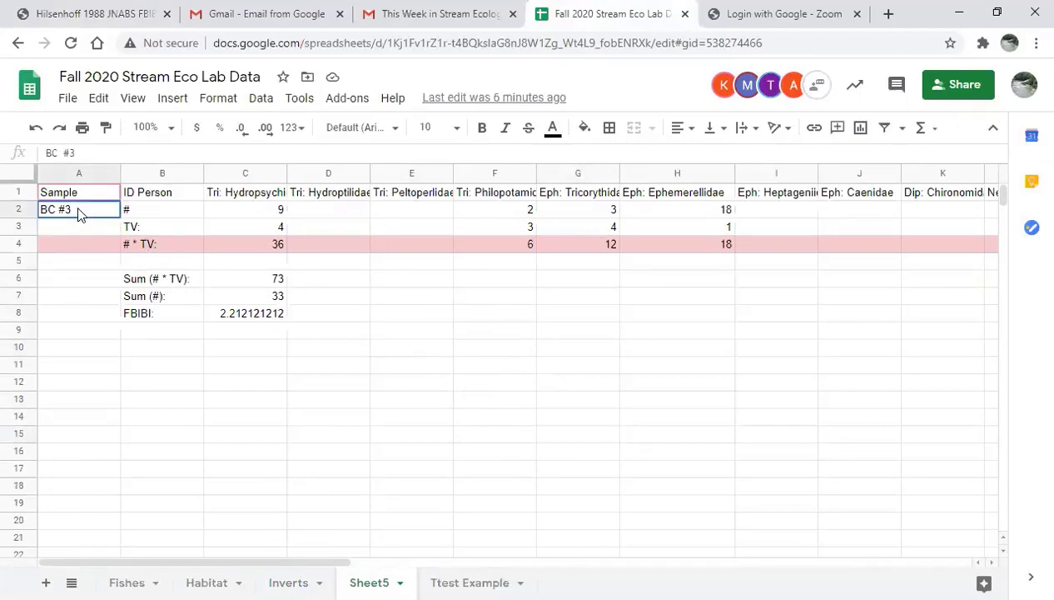
{"action": "left_click", "coordinate": [20, 212]}
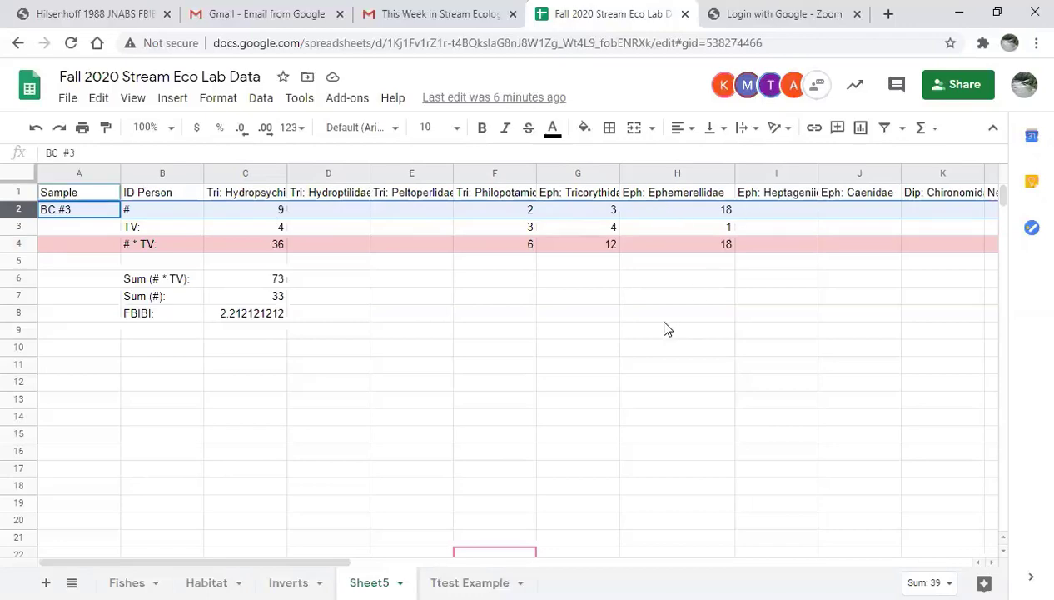
{"action": "left_click", "coordinate": [492, 347]}
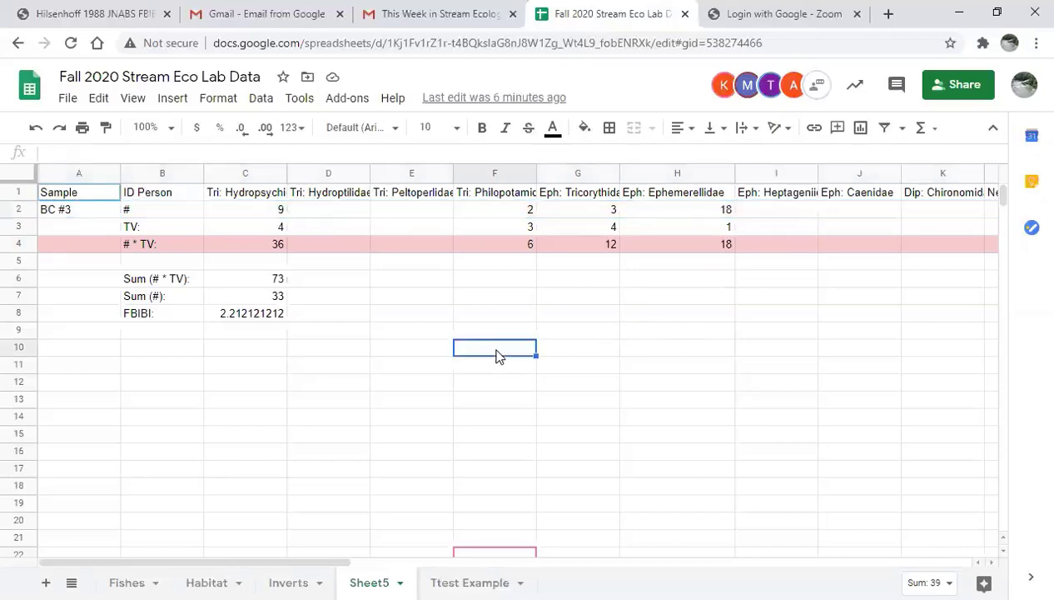
{"action": "left_click", "coordinate": [255, 213]}
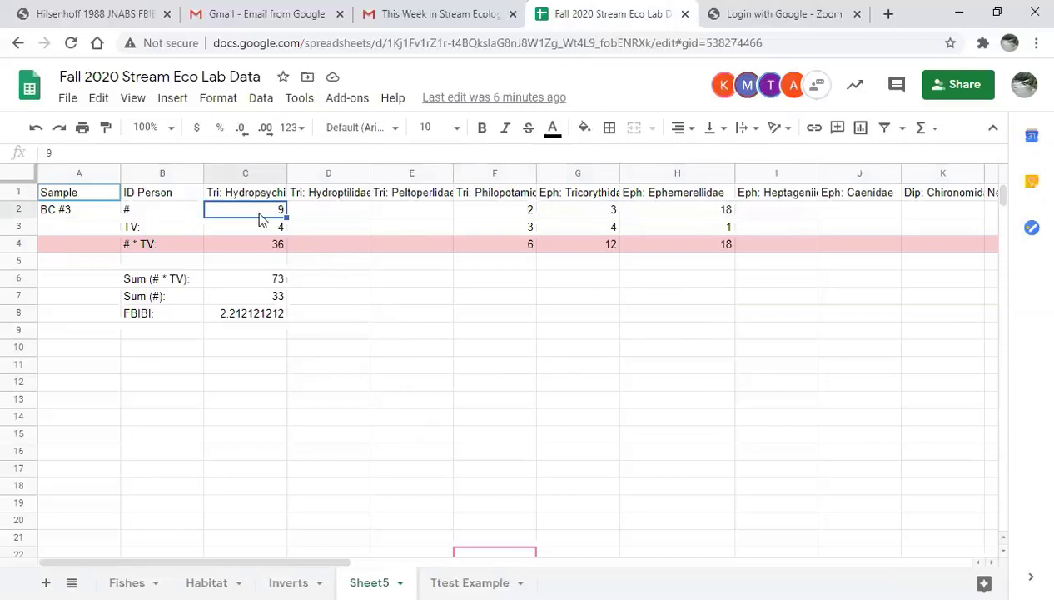
Look up the Hydropsychidae tolerance value in the enlarged Appendix 1 of the biotic index PDF, and check it against C3 on Sheet5.
{"action": "left_click", "coordinate": [106, 18]}
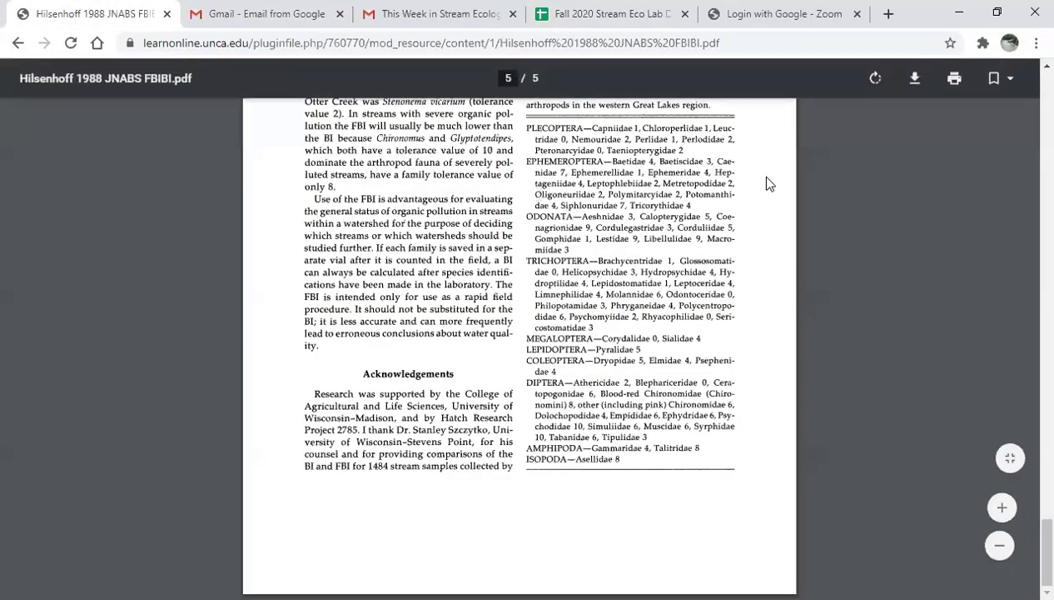
{"action": "left_click", "coordinate": [1000, 508]}
{"action": "left_click", "coordinate": [999, 508]}
{"action": "left_click", "coordinate": [1000, 508]}
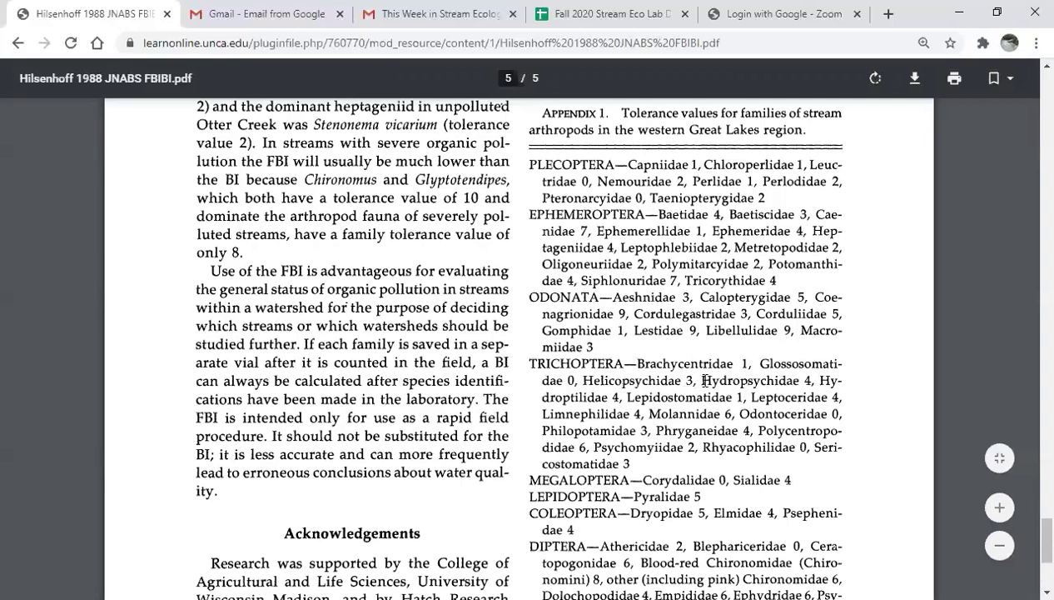
{"action": "left_click", "coordinate": [620, 14]}
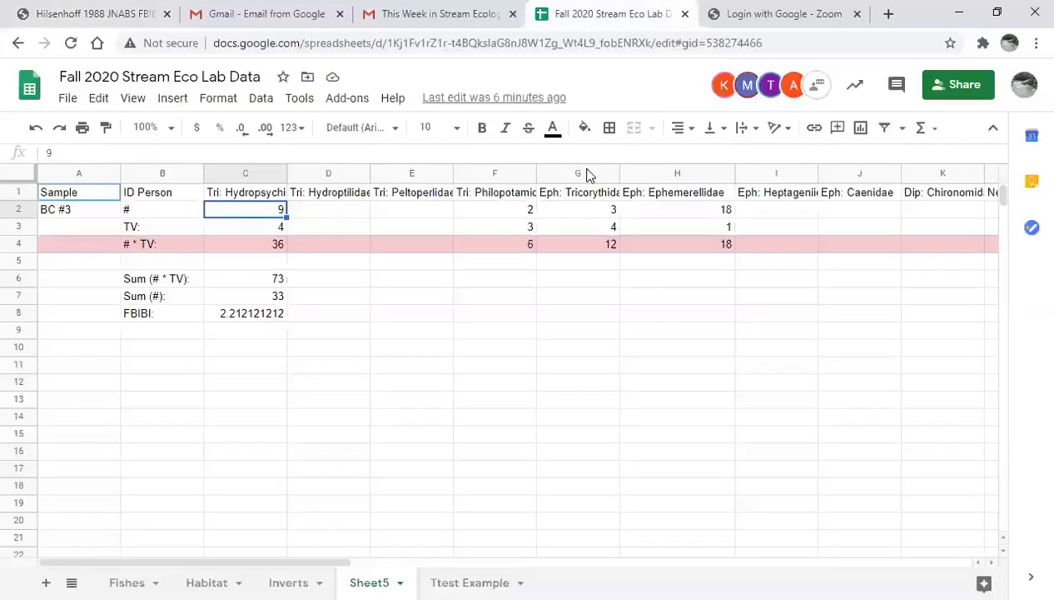
{"action": "left_click", "coordinate": [231, 232]}
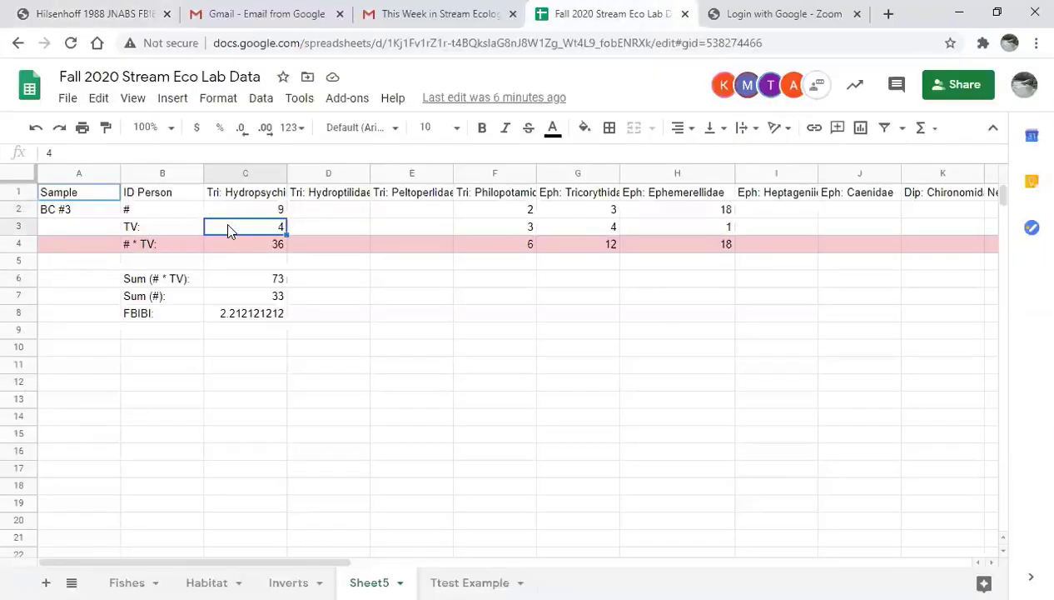
Clear the tolerance values in F3:H3 and in T3 under Ple: Perlidae for sample BC #3.
{"action": "left_click", "coordinate": [510, 205]}
{"action": "left_click_drag", "start_coordinate": [528, 225], "coordinate": [723, 228]}
{"action": "key", "text": "Delete"}
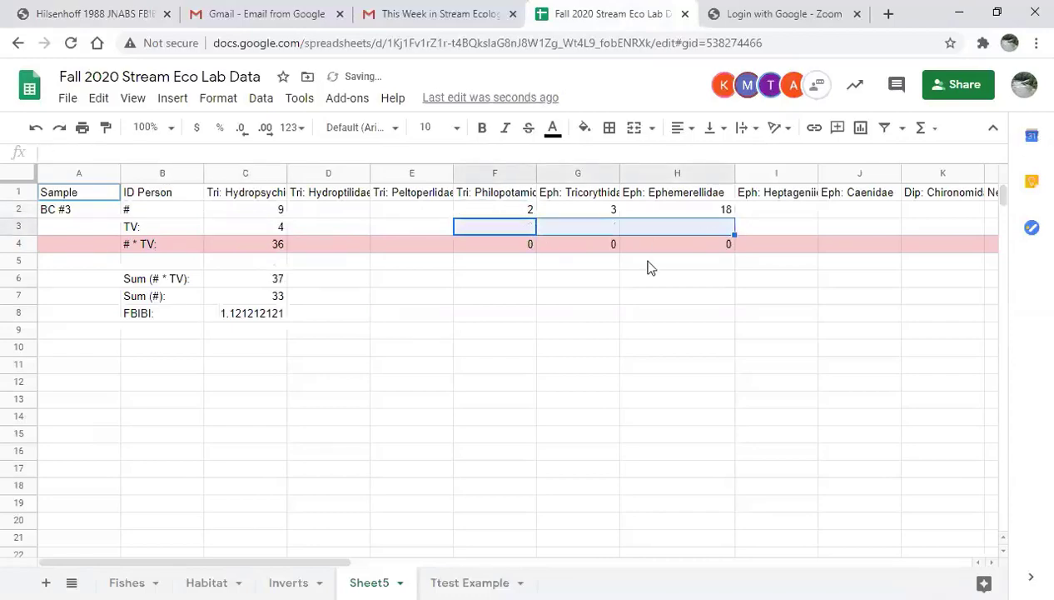
{"action": "left_click_drag", "start_coordinate": [296, 566], "coordinate": [629, 567]}
{"action": "left_click", "coordinate": [751, 231]}
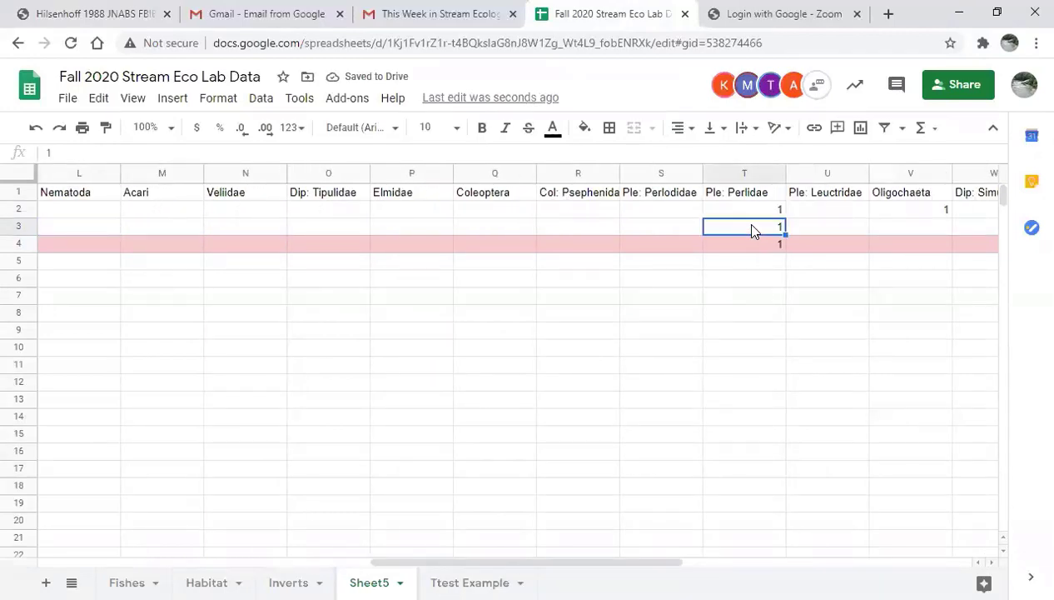
{"action": "key", "text": "Delete"}
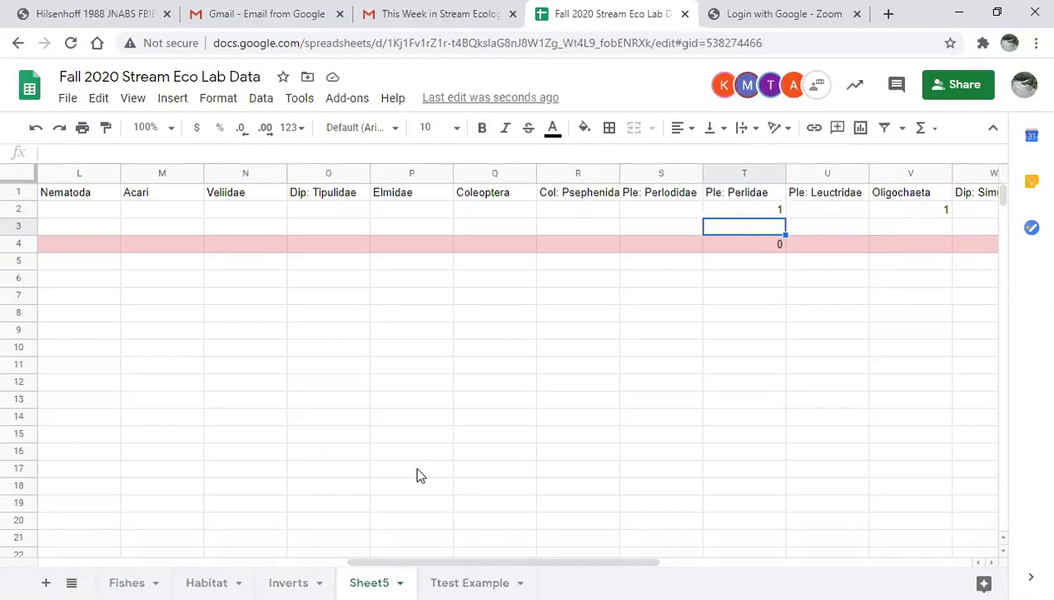
Look up the Philopotamidae tolerance value in Appendix 1 of the biotic index PDF and enter 3 in F3 on Sheet5.
{"action": "left_click_drag", "start_coordinate": [628, 565], "coordinate": [299, 565]}
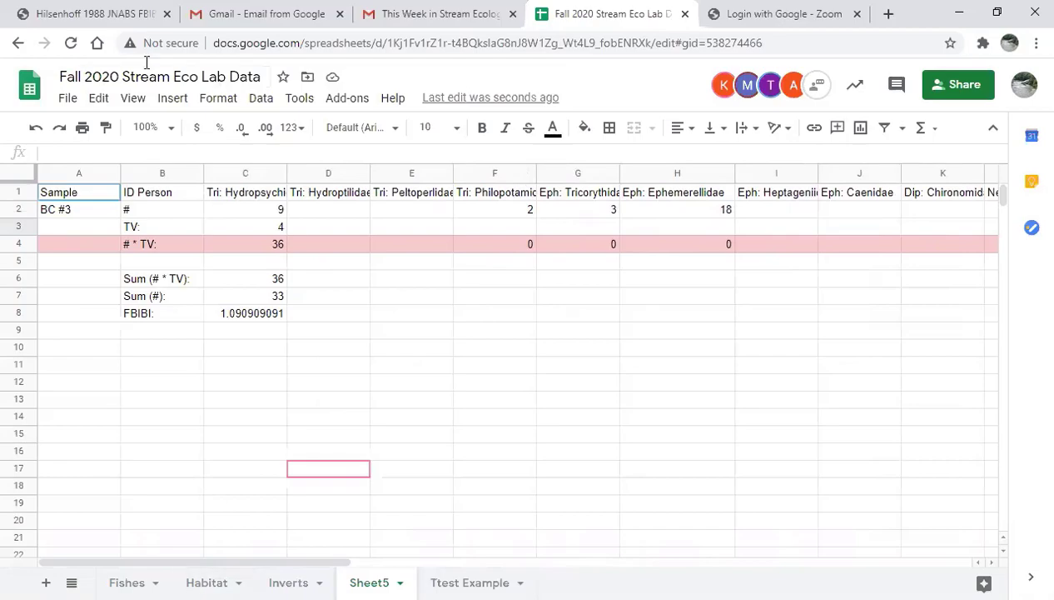
{"action": "left_click", "coordinate": [109, 17]}
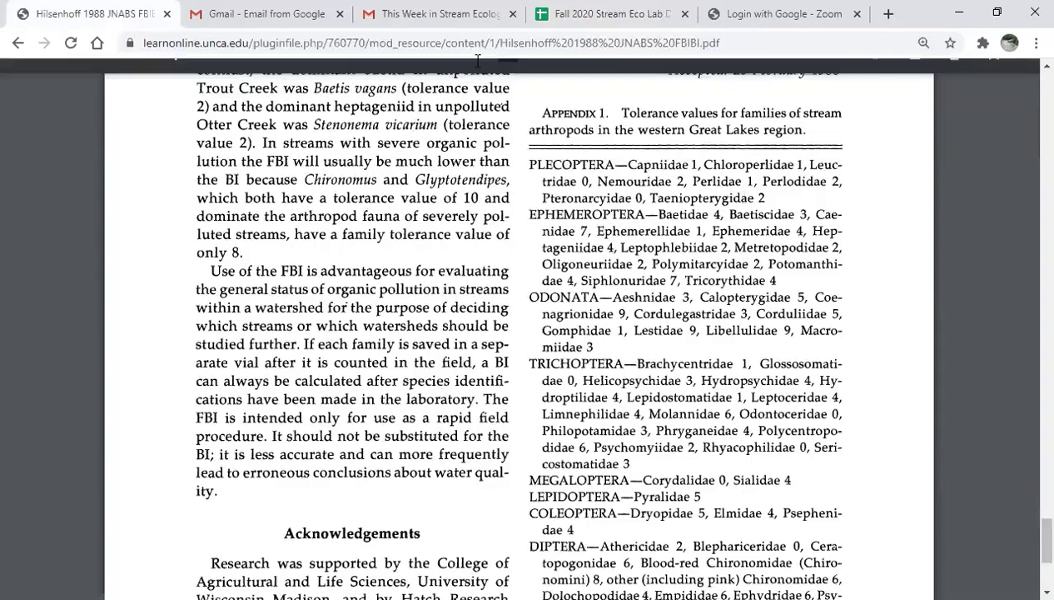
{"action": "left_click", "coordinate": [599, 13]}
{"action": "left_click", "coordinate": [518, 233]}
{"action": "type", "text": "3"}
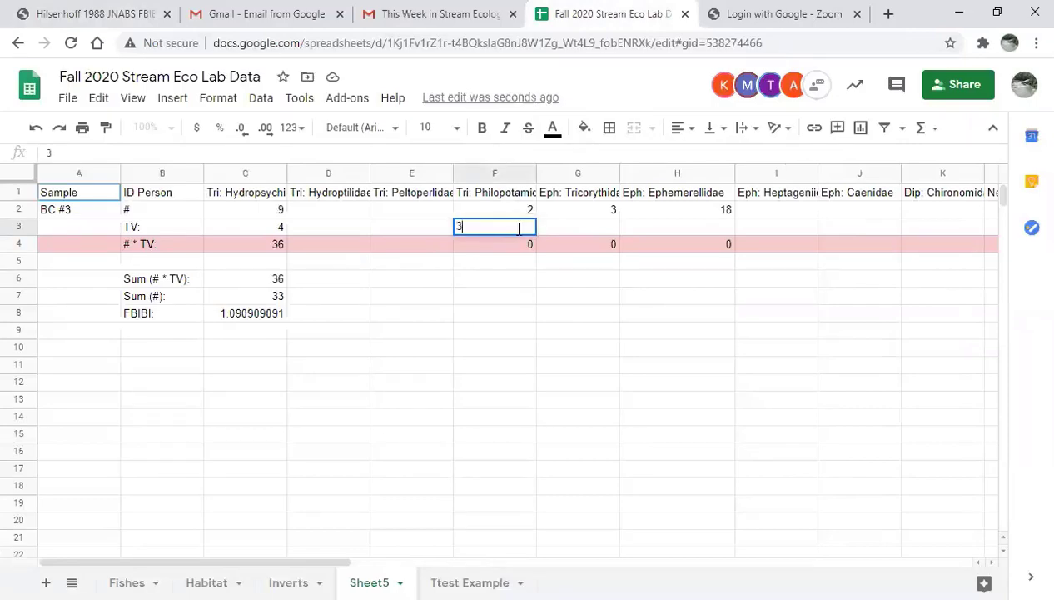
{"action": "left_click", "coordinate": [634, 314]}
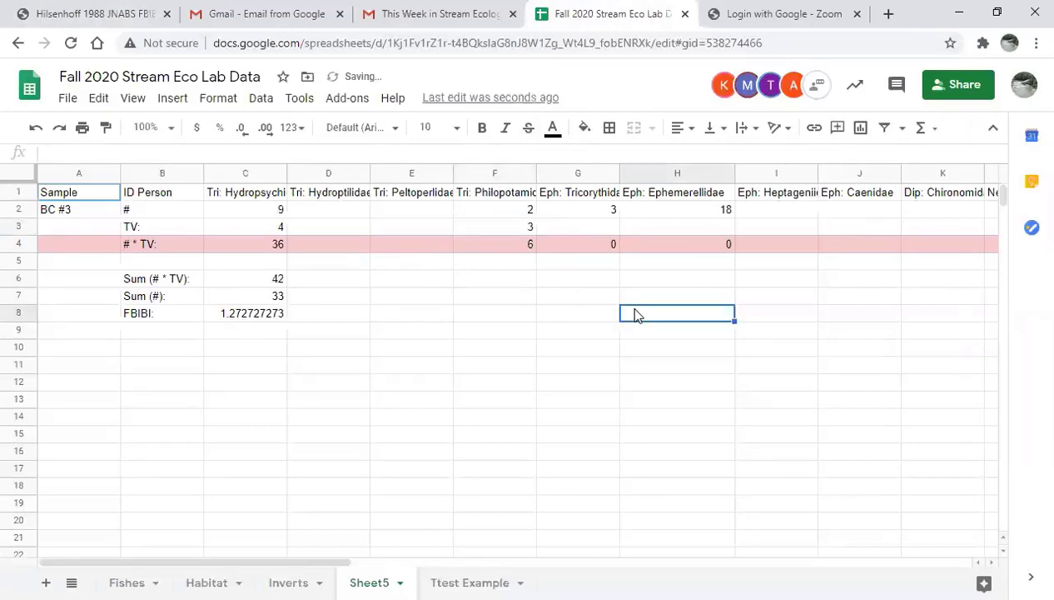
Inspect the # * TV formula for Hydropsychidae in C4 and the cells it multiplies.
{"action": "left_click", "coordinate": [161, 243]}
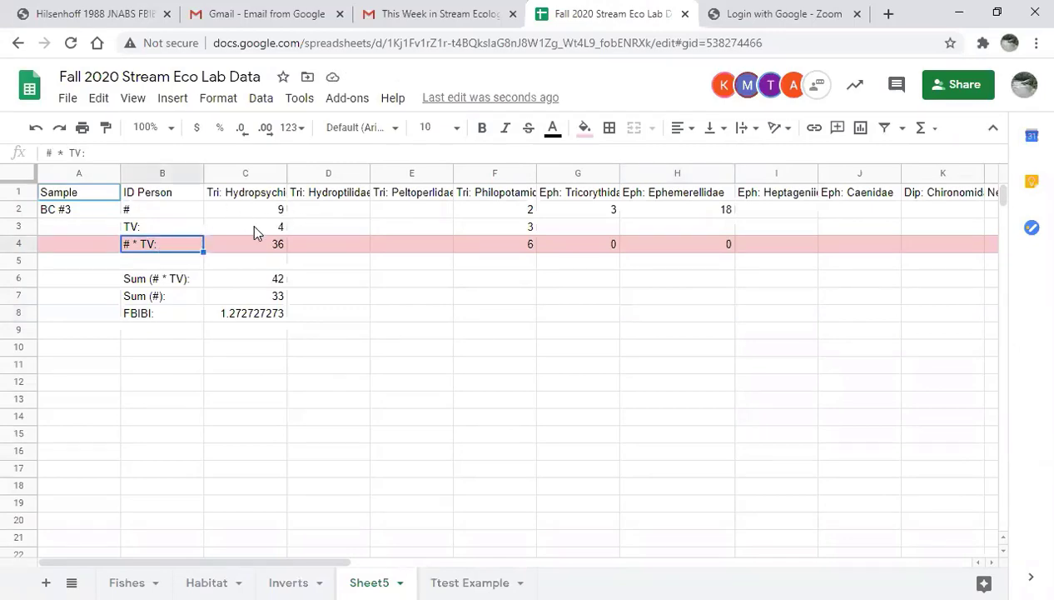
{"action": "left_click", "coordinate": [252, 251]}
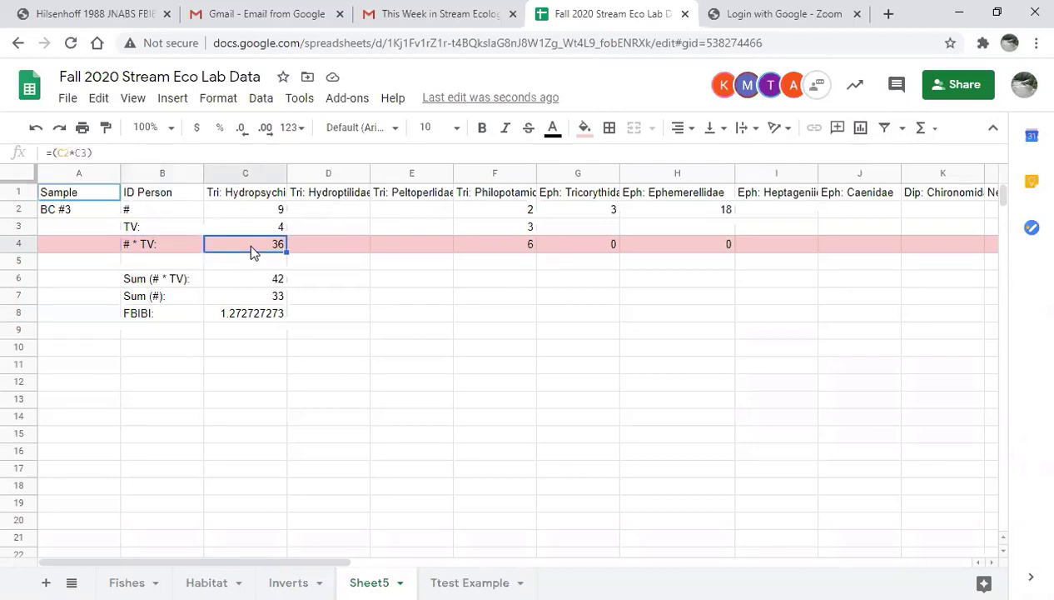
{"action": "left_click", "coordinate": [81, 152]}
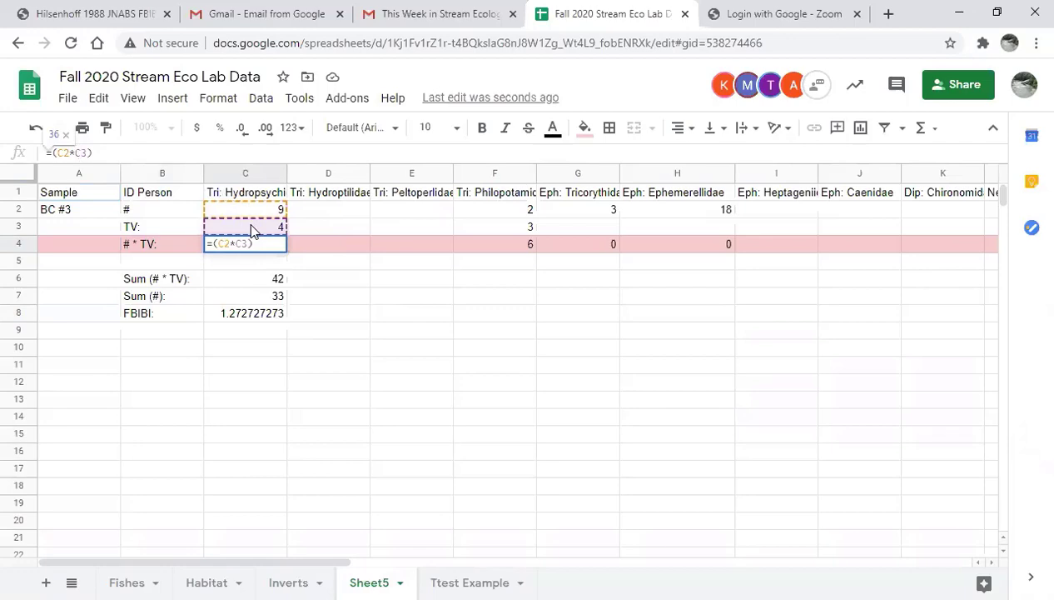
{"action": "key", "text": "Return"}
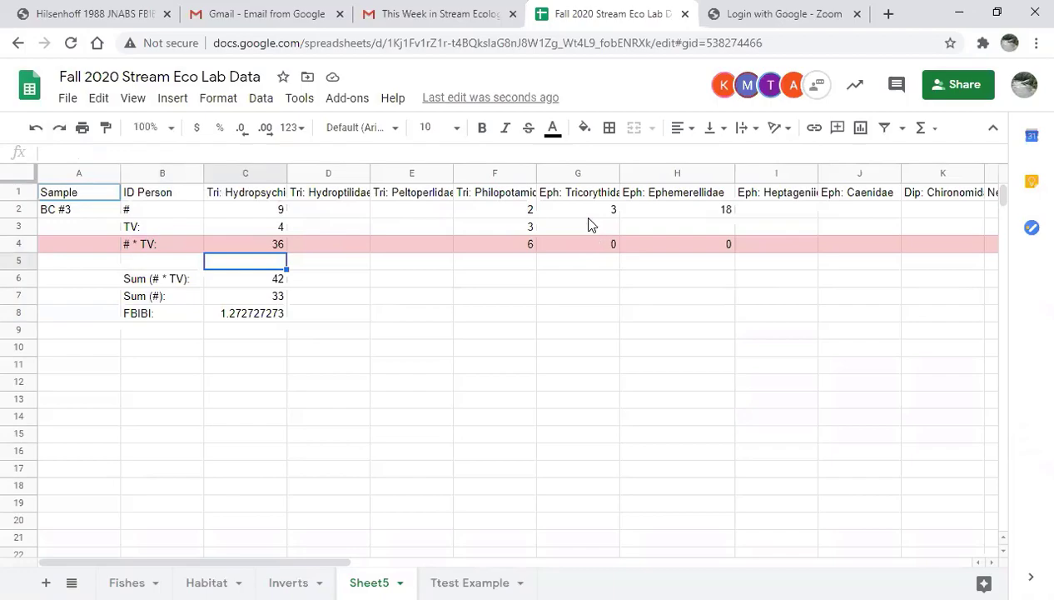
Look up the Tricorythidae tolerance value in the biotic index PDF and enter 4 in G3 on Sheet5.
{"action": "left_click", "coordinate": [115, 15]}
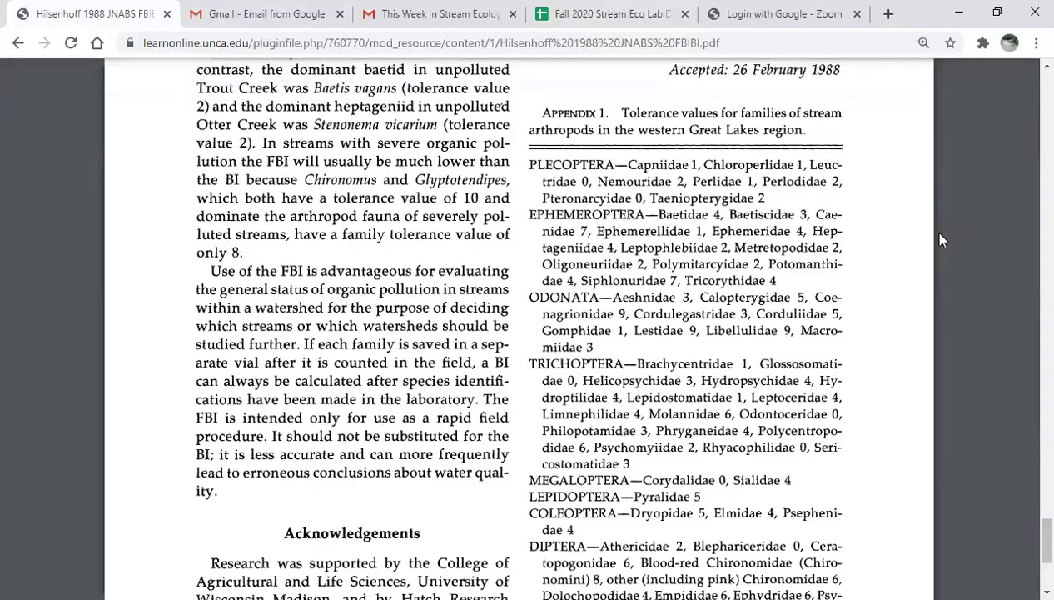
{"action": "left_click", "coordinate": [608, 14]}
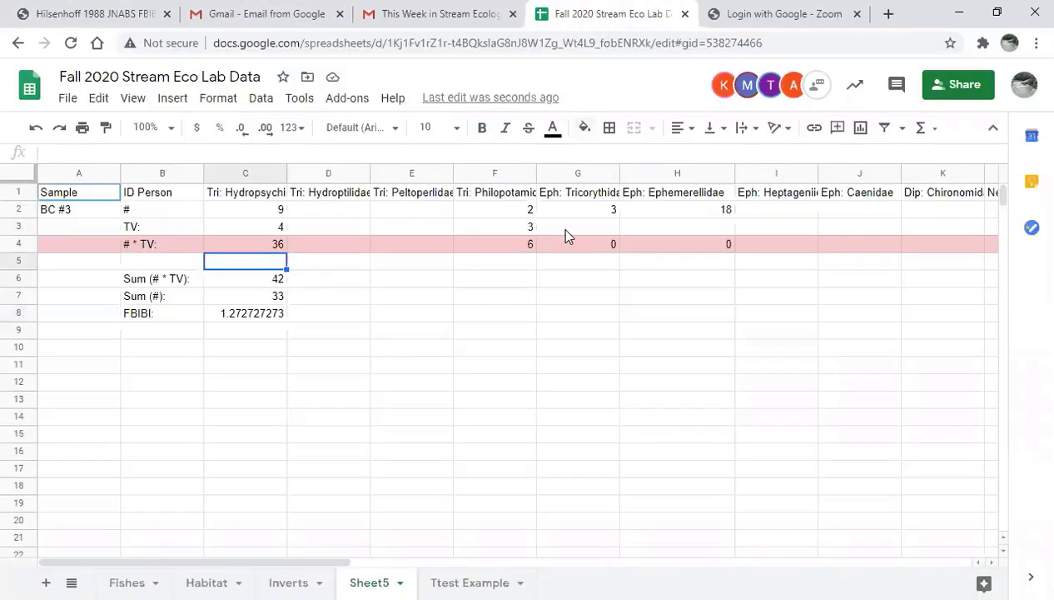
{"action": "left_click", "coordinate": [583, 226]}
{"action": "type", "text": "4"}
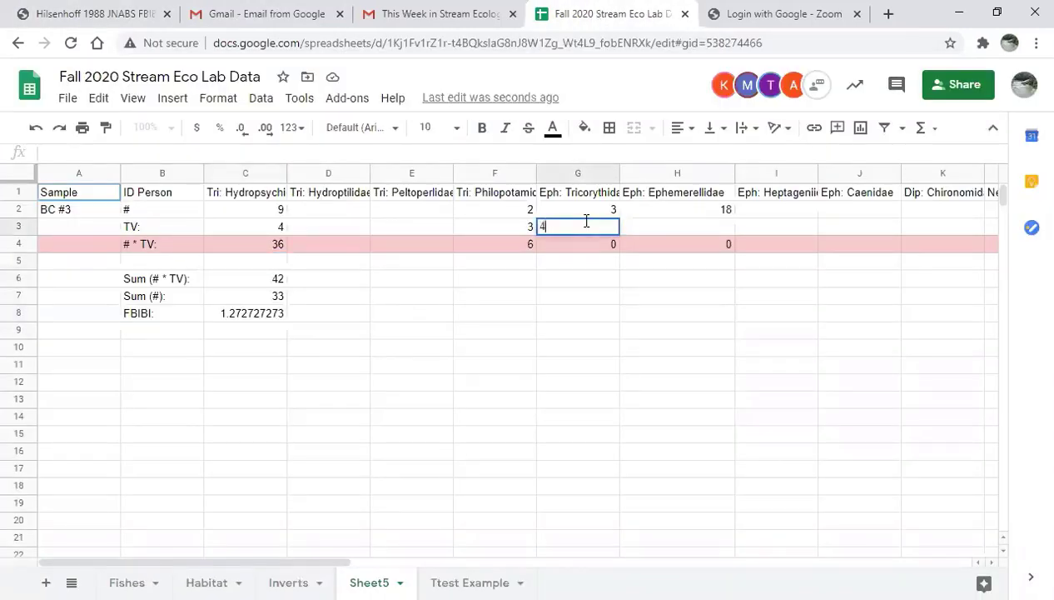
{"action": "left_click", "coordinate": [718, 348]}
Look up the Ephemerellidae tolerance value in the biotic index PDF and enter 1 in H3 on Sheet5.
{"action": "left_click", "coordinate": [698, 227]}
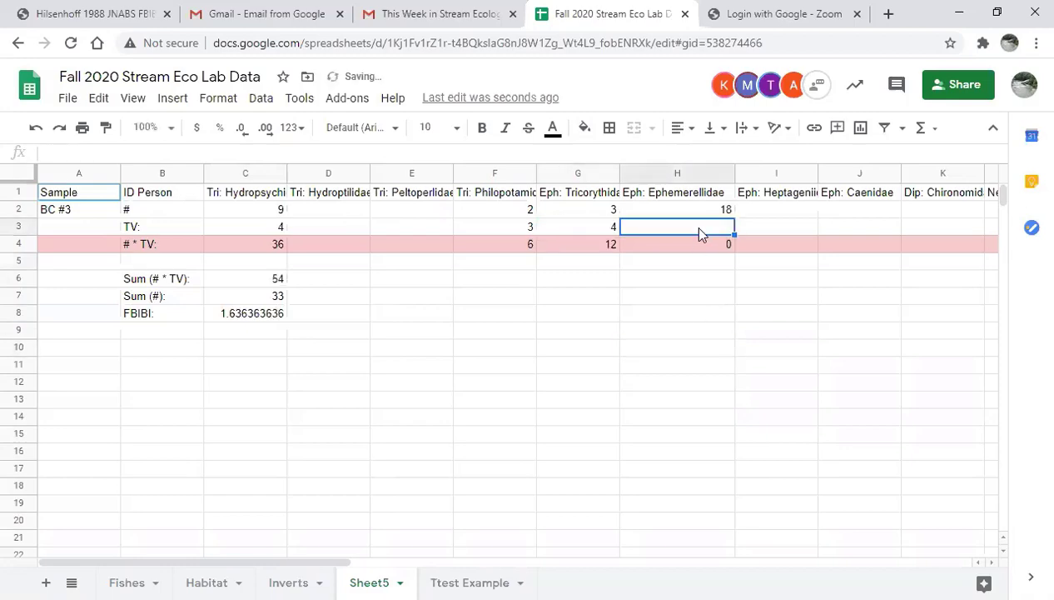
{"action": "left_click", "coordinate": [117, 21]}
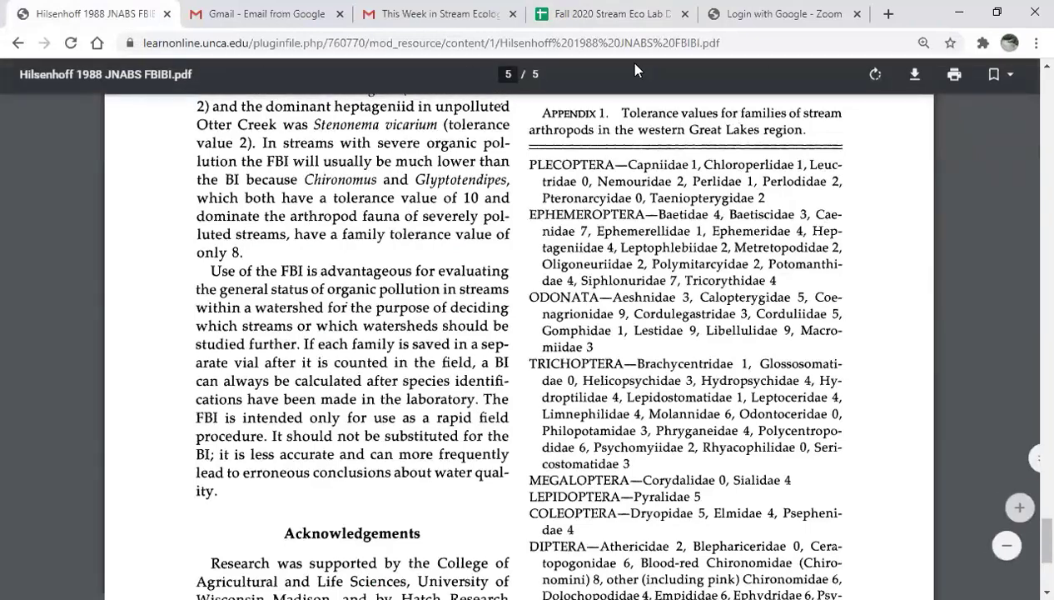
{"action": "left_click", "coordinate": [649, 22]}
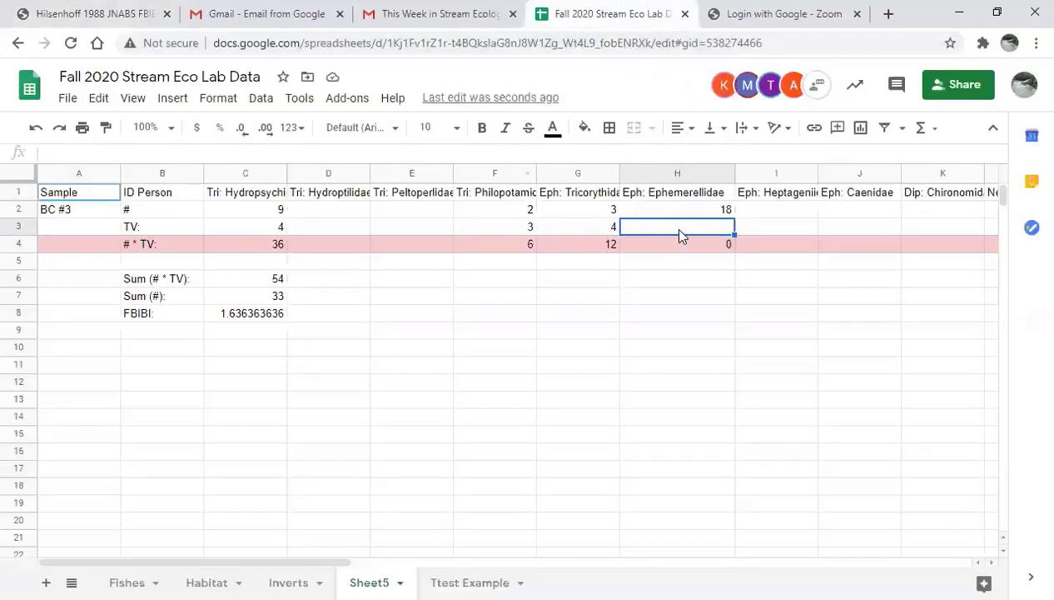
{"action": "type", "text": "1"}
{"action": "left_click", "coordinate": [812, 345]}
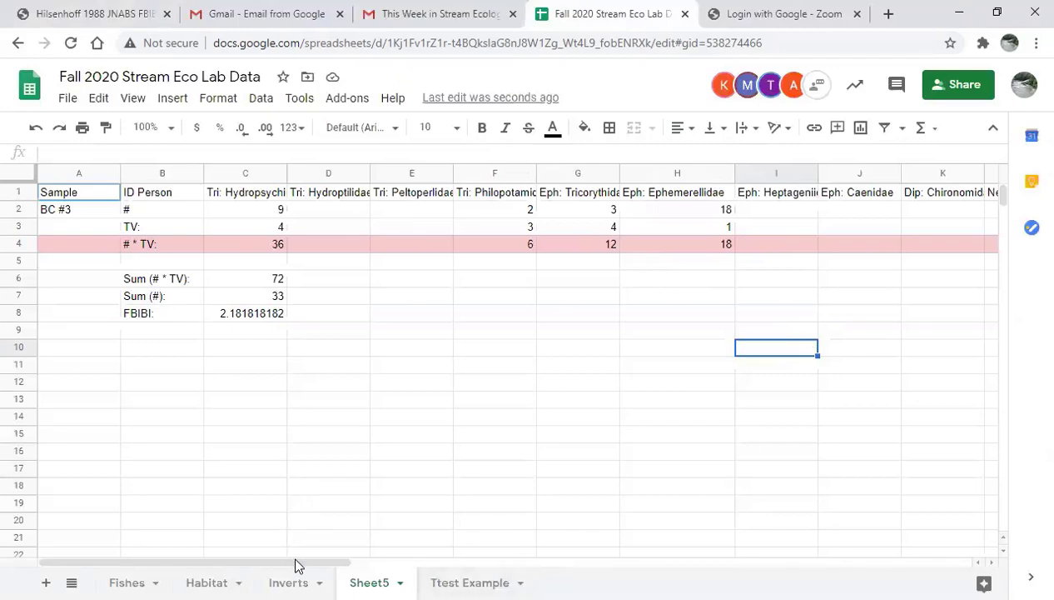
Look up the Perlidae tolerance value in the biotic index PDF and enter 1 in T3 under Ple: Perlidae.
{"action": "left_click_drag", "start_coordinate": [343, 563], "coordinate": [596, 552]}
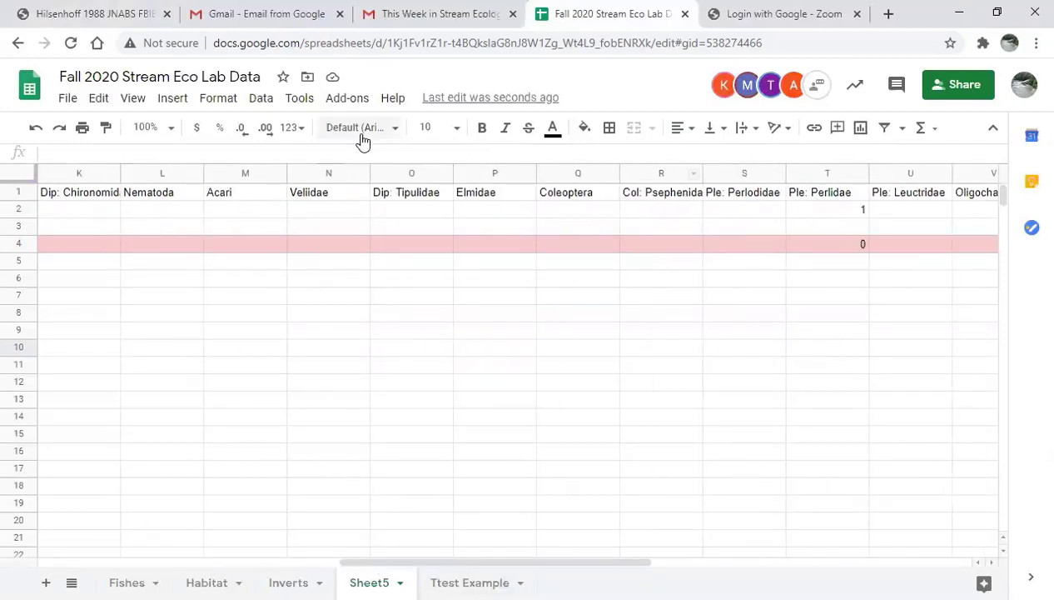
{"action": "key", "text": "ctrl+1"}
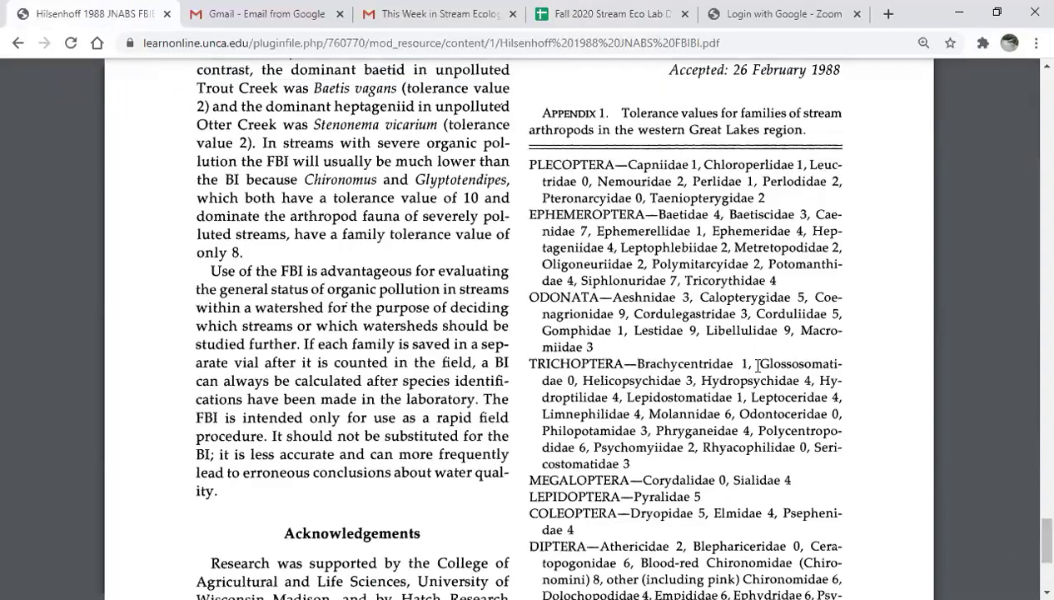
{"action": "left_click", "coordinate": [607, 14]}
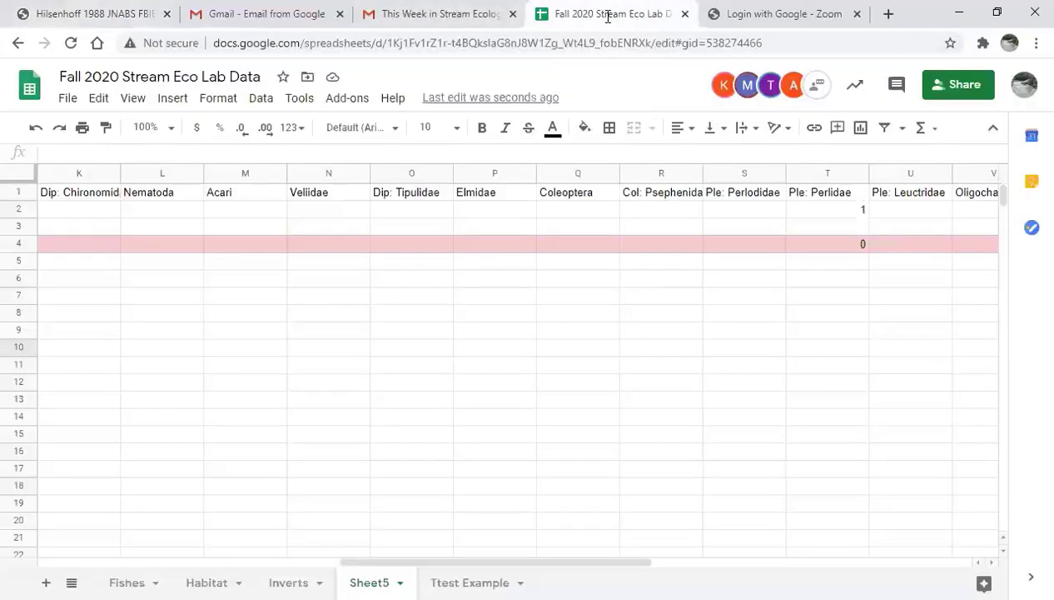
{"action": "left_click", "coordinate": [840, 230]}
{"action": "type", "text": "1"}
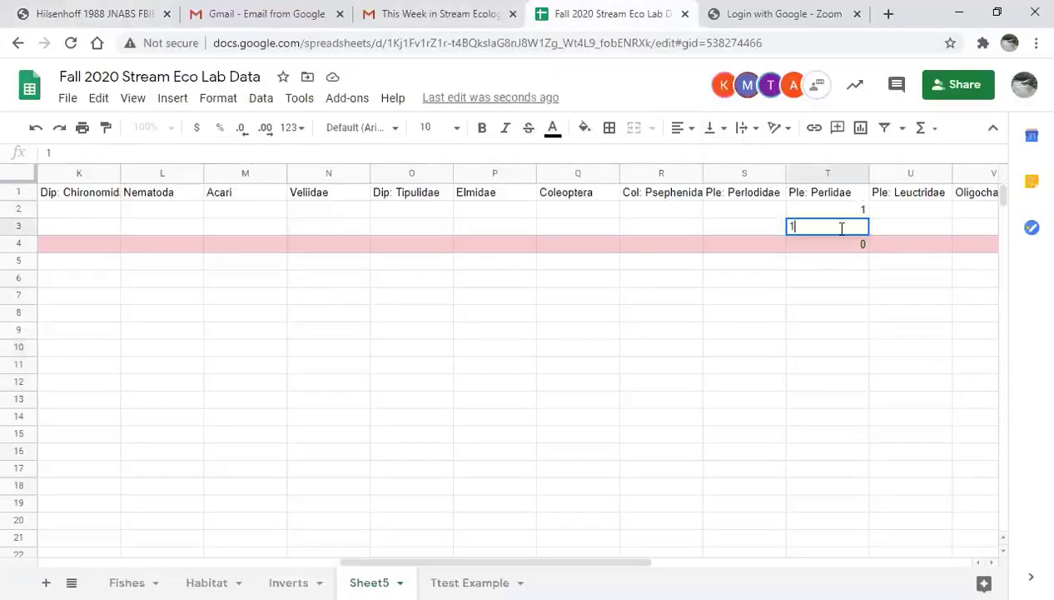
{"action": "left_click", "coordinate": [861, 336]}
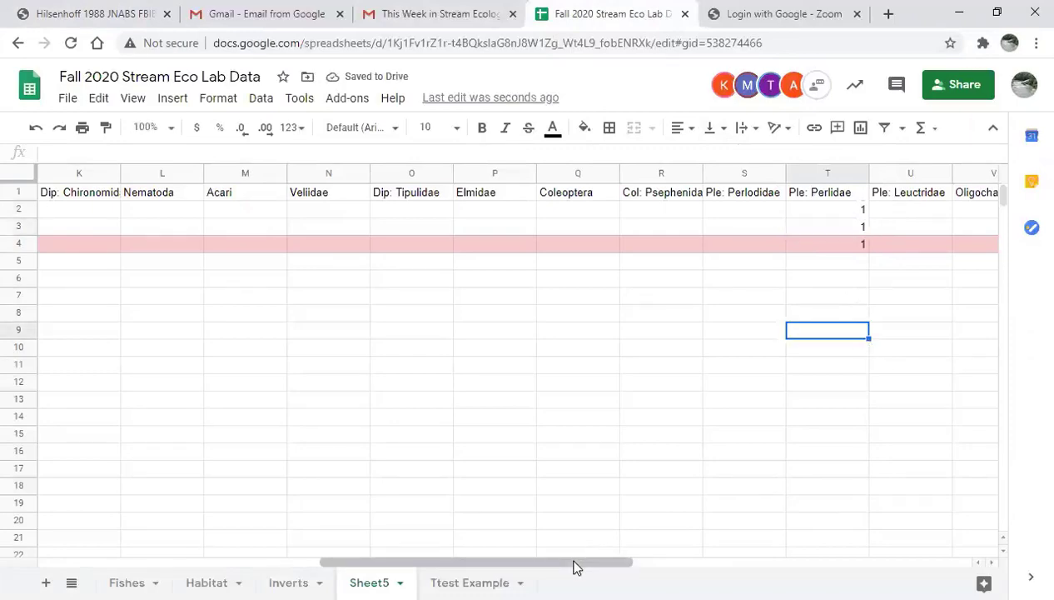
Inspect the Sum (# * TV) formula in C6 and the Sum (#) formula in C7, including the row ranges they add up.
{"action": "left_click_drag", "start_coordinate": [577, 566], "coordinate": [292, 565]}
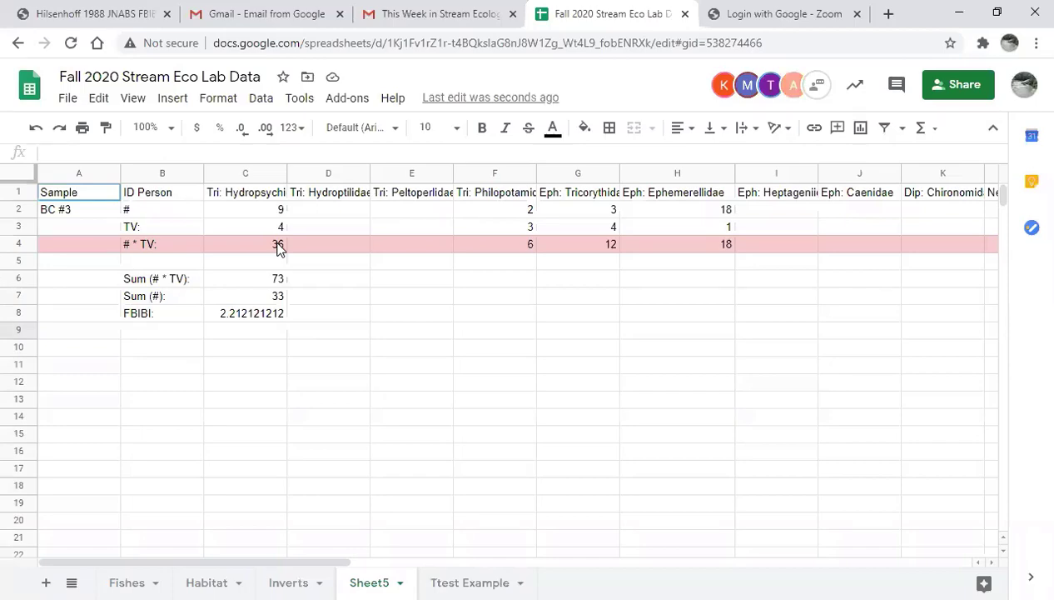
{"action": "left_click", "coordinate": [277, 280]}
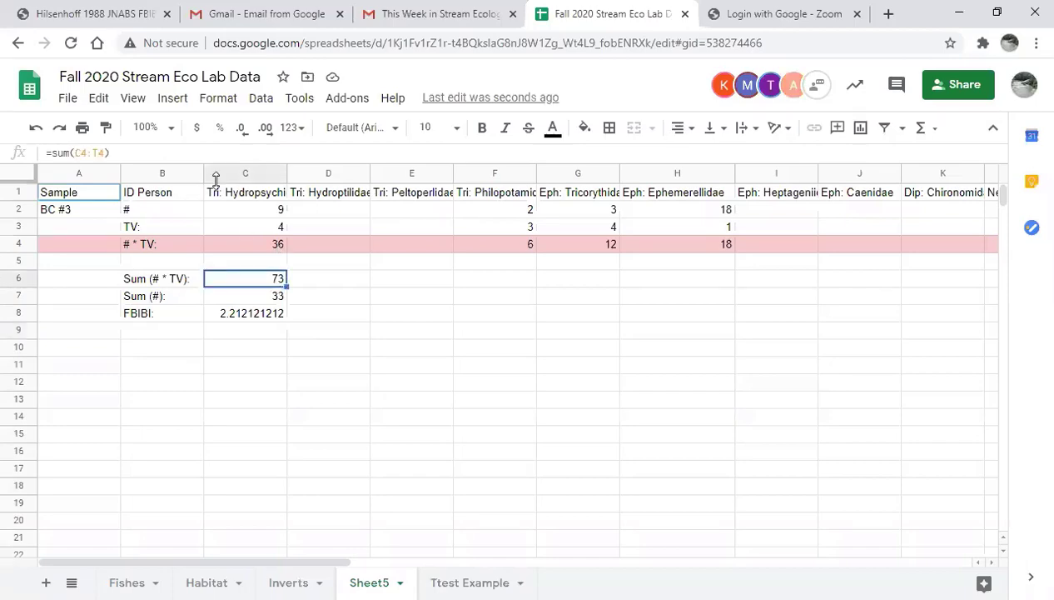
{"action": "left_click", "coordinate": [105, 153]}
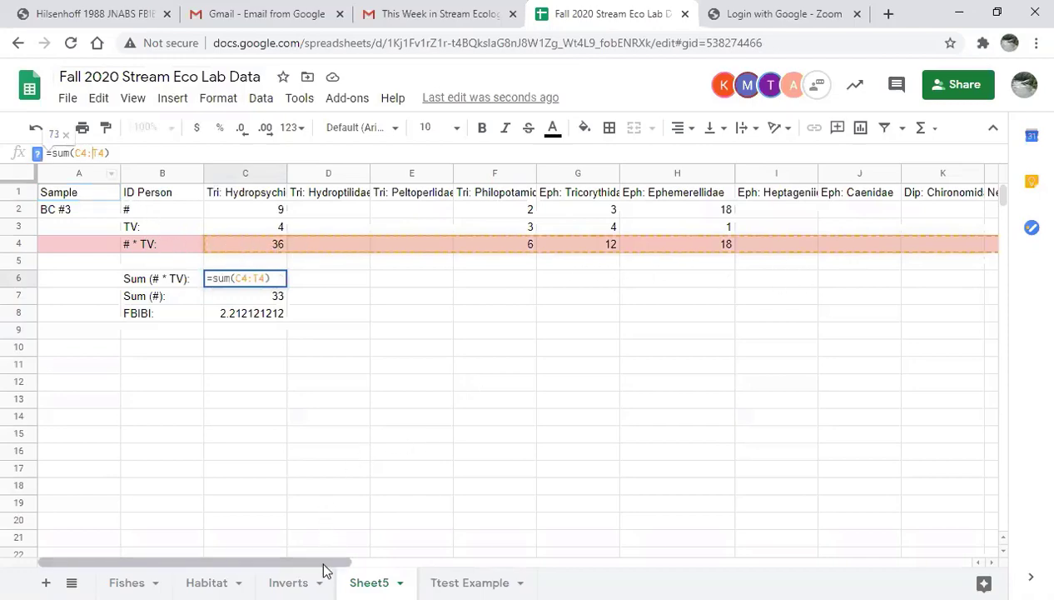
{"action": "mouse_move", "coordinate": [325, 562]}
{"action": "left_mouse_down"}
{"action": "mouse_move", "coordinate": [712, 568]}
{"action": "mouse_move", "coordinate": [320, 566]}
{"action": "left_mouse_up"}
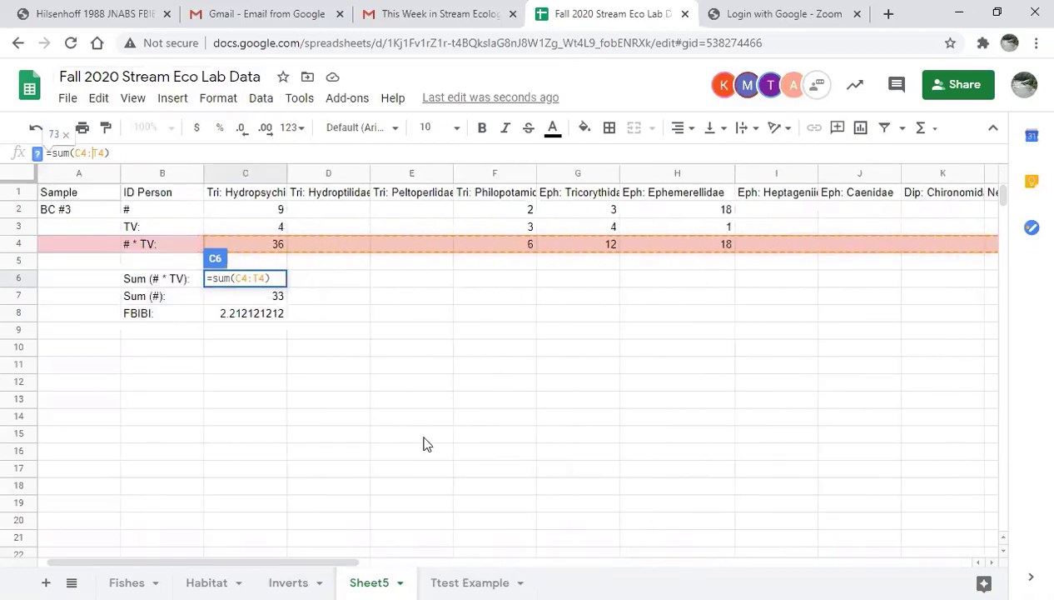
{"action": "key", "text": "Return"}
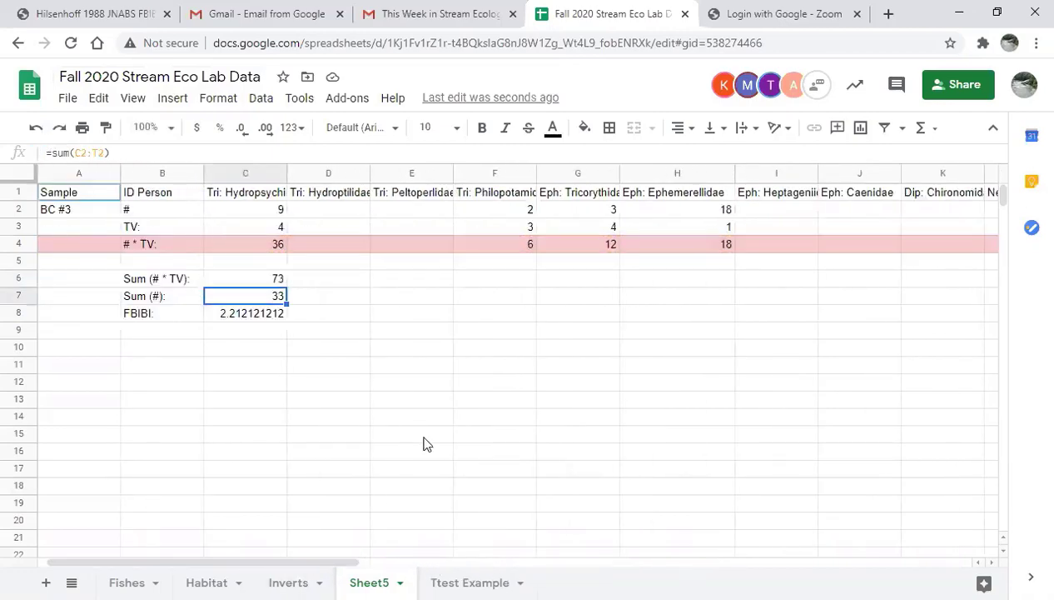
{"action": "left_click", "coordinate": [278, 280]}
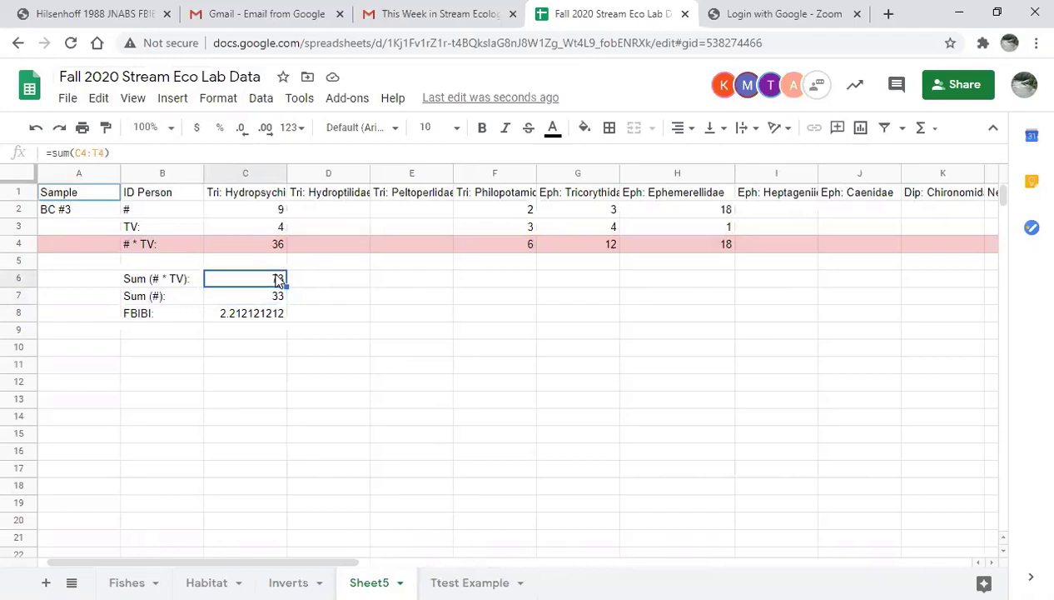
{"action": "left_click", "coordinate": [263, 300]}
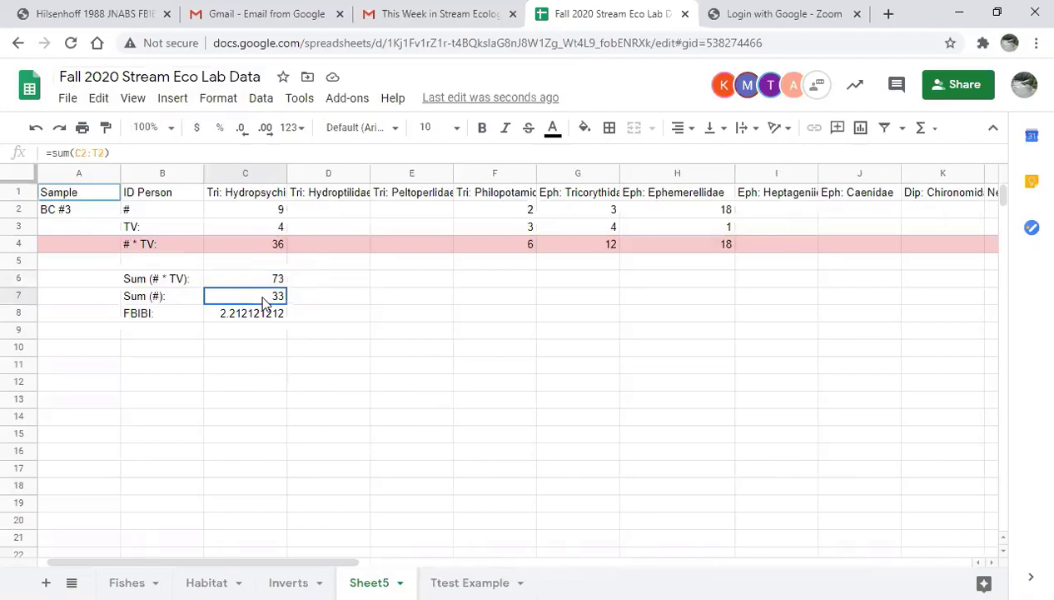
{"action": "left_click", "coordinate": [94, 153]}
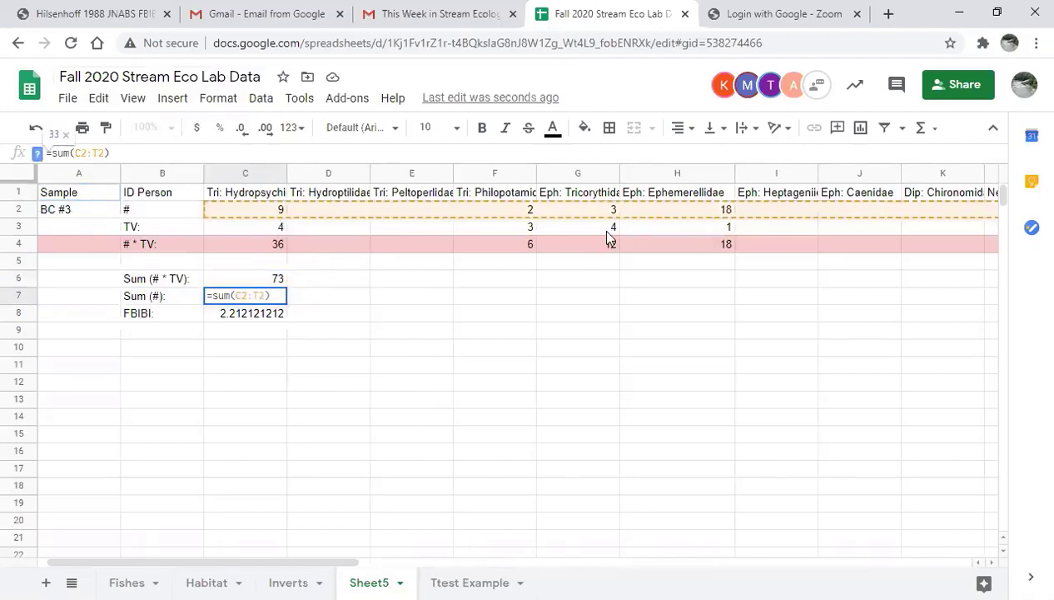
{"action": "key", "text": "Return"}
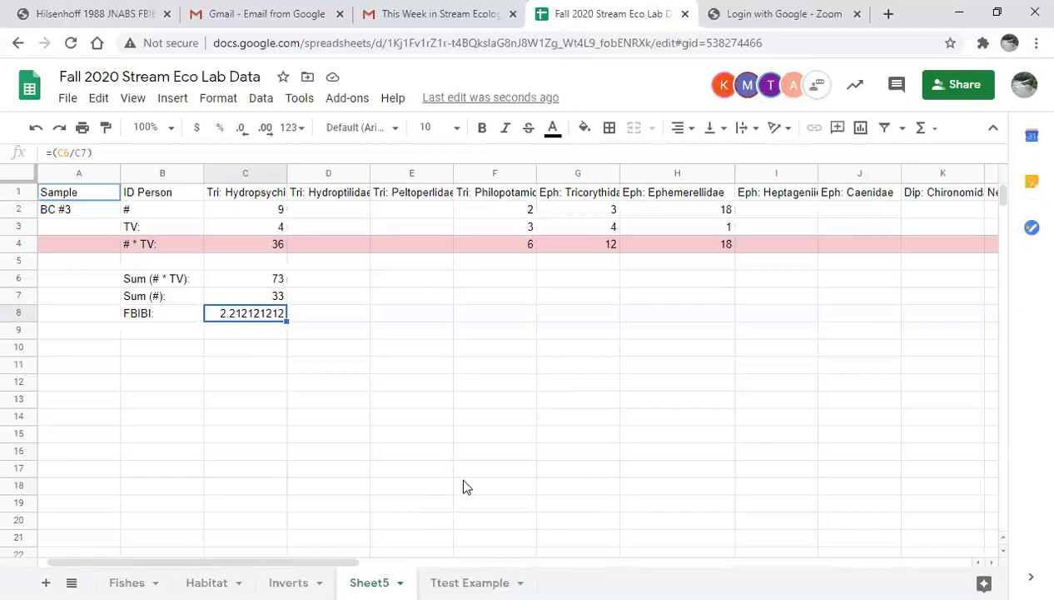
Inspect the Sum (# * TV) formula in C6 and check how far its range C4:T4 reaches along the # * TV row.
{"action": "left_click", "coordinate": [237, 271]}
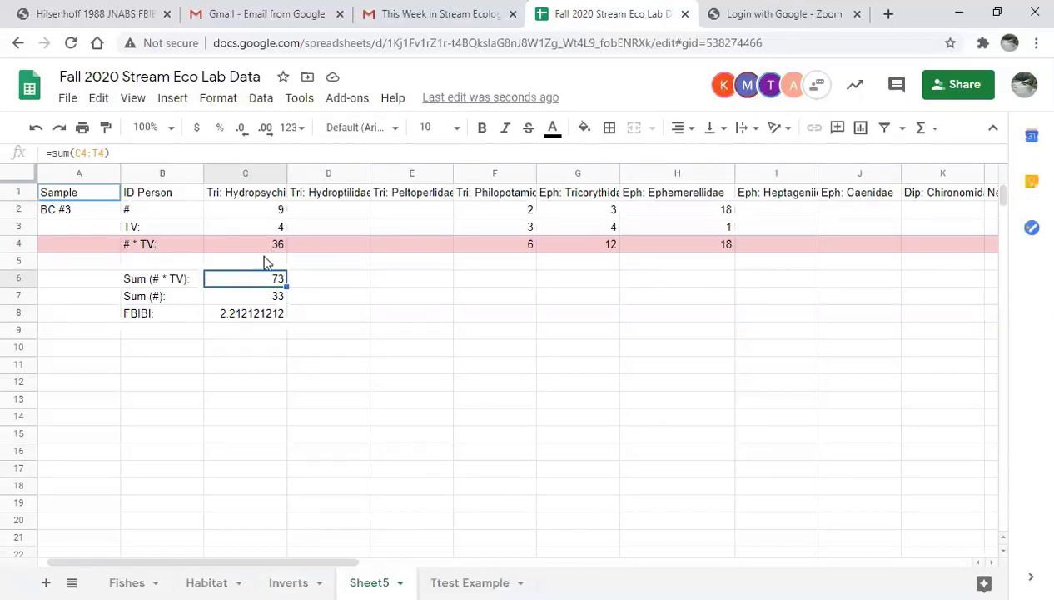
{"action": "left_click", "coordinate": [98, 153]}
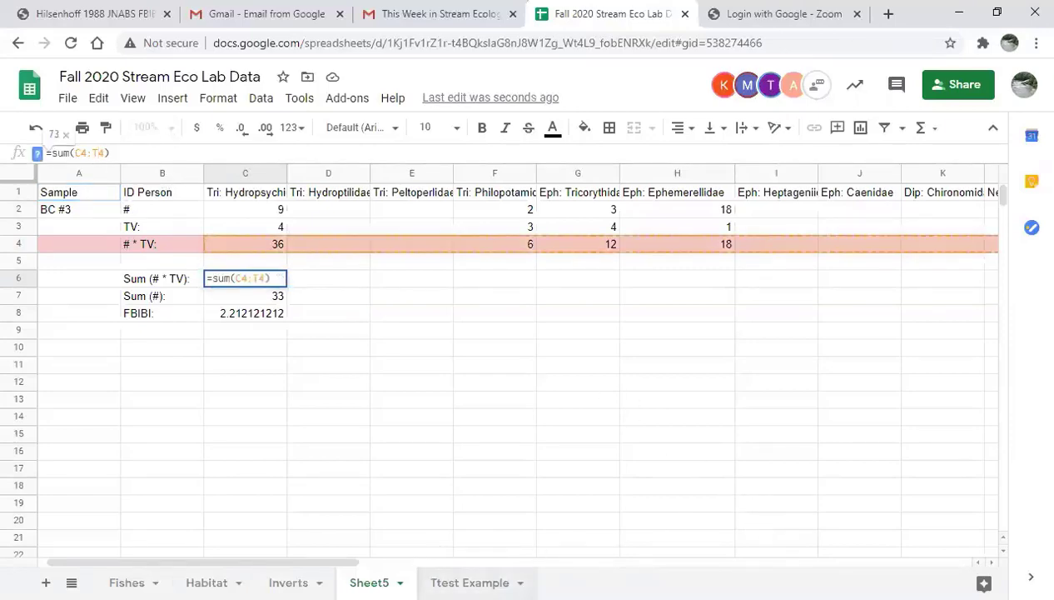
{"action": "left_click_drag", "start_coordinate": [99, 560], "coordinate": [193, 573]}
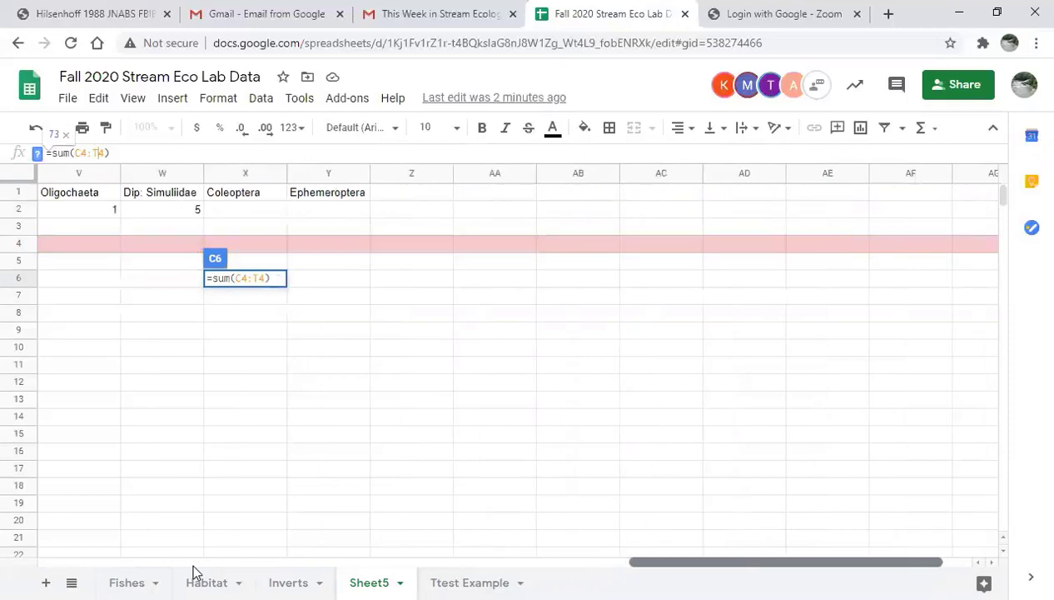
{"action": "scroll", "coordinate": [194, 567], "scroll_direction": "left", "scroll_amount": 7}
{"action": "scroll", "coordinate": [193, 567], "scroll_direction": "right", "scroll_amount": 5}
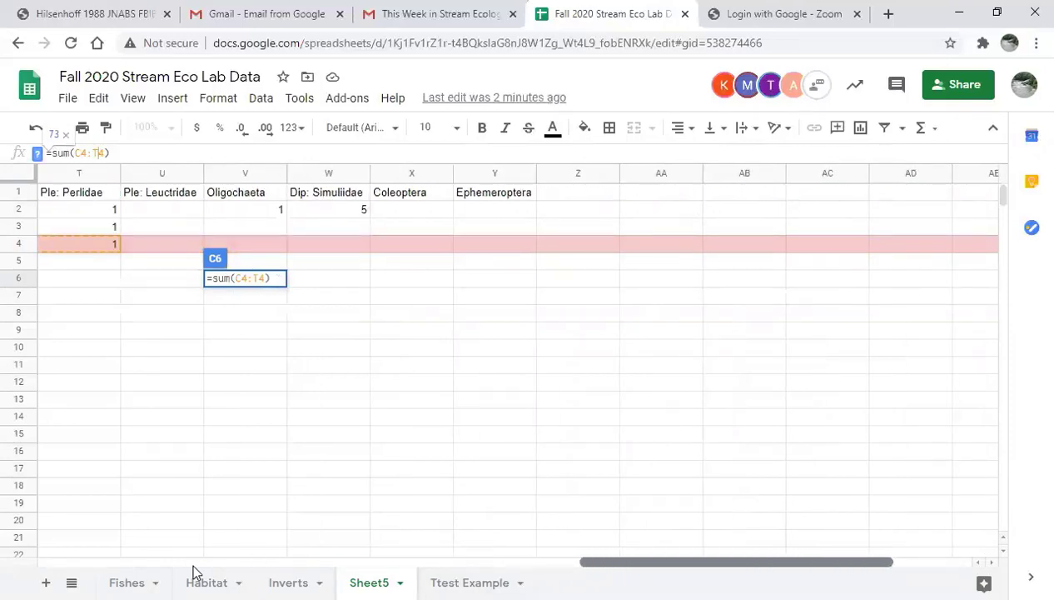
{"action": "scroll", "coordinate": [193, 573], "scroll_direction": "left", "scroll_amount": 7}
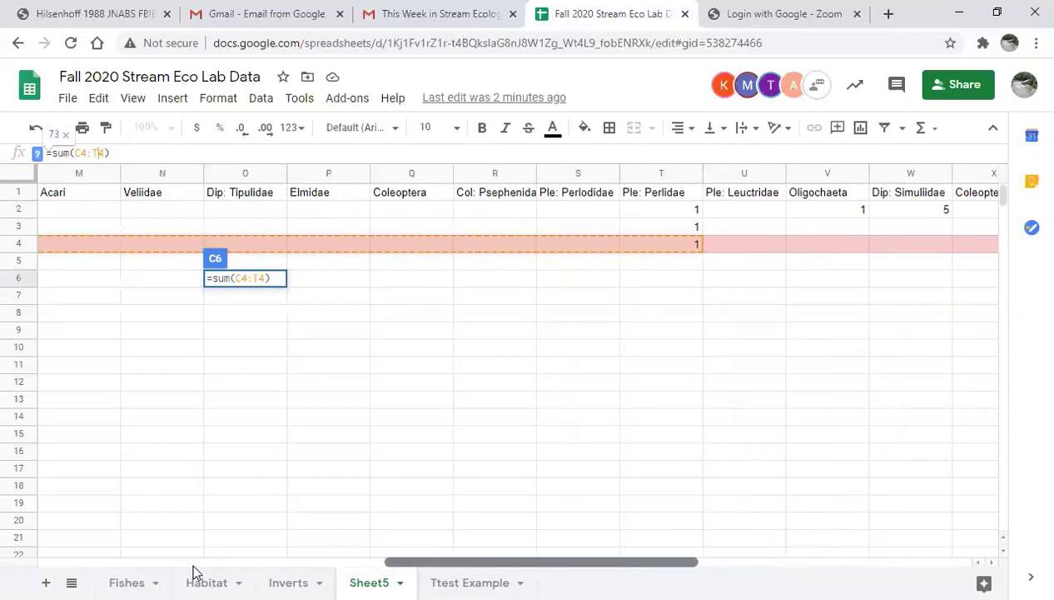
{"action": "scroll", "coordinate": [193, 571], "scroll_direction": "left", "scroll_amount": 11}
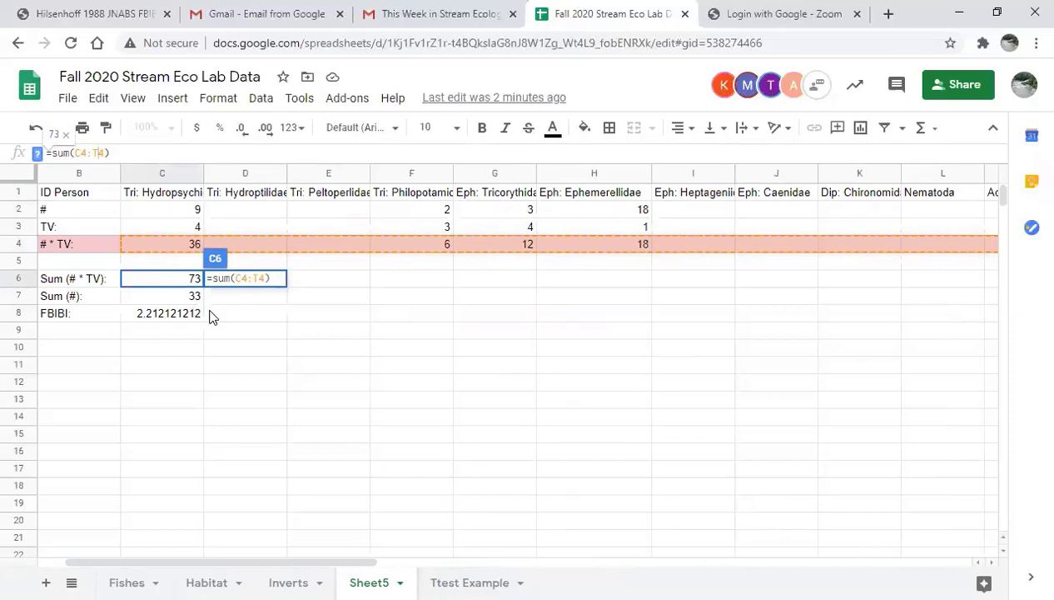
{"action": "key", "text": "Return"}
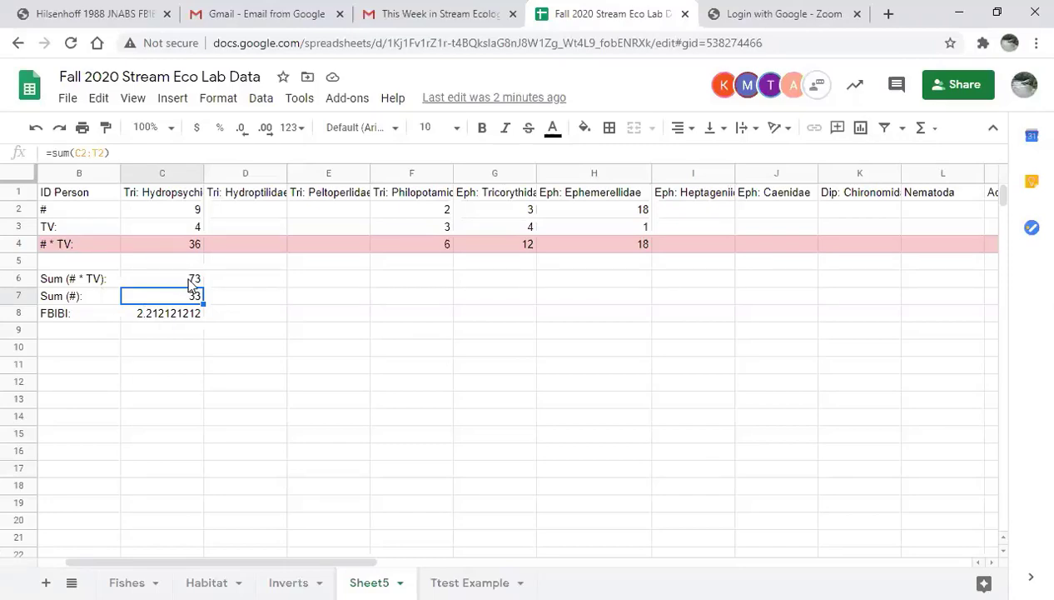
Inspect the FBIBI formula in C8 and the two sum cells it divides.
{"action": "left_click", "coordinate": [193, 317]}
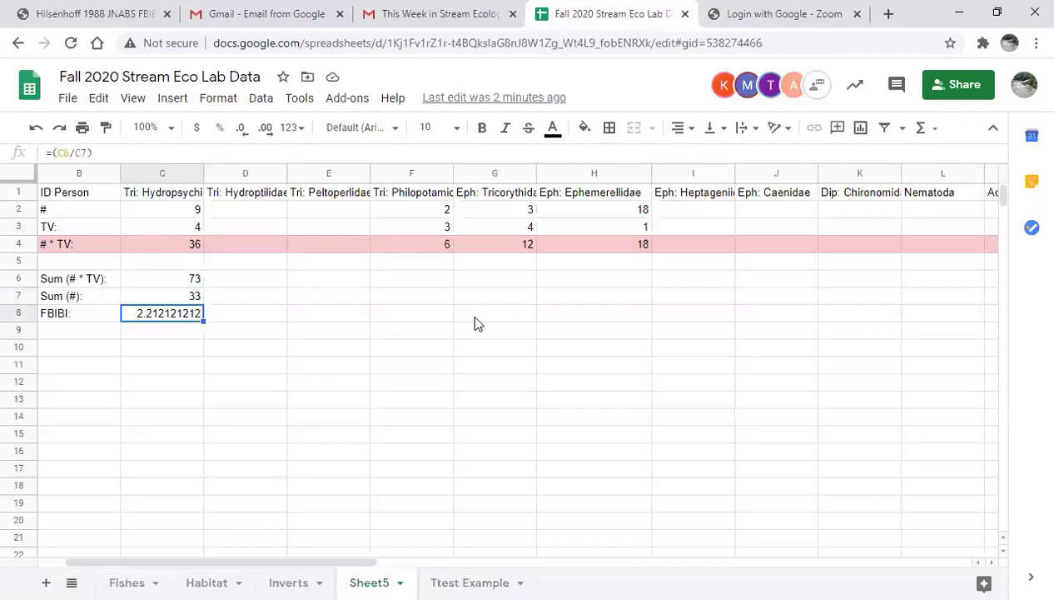
{"action": "left_click", "coordinate": [73, 152]}
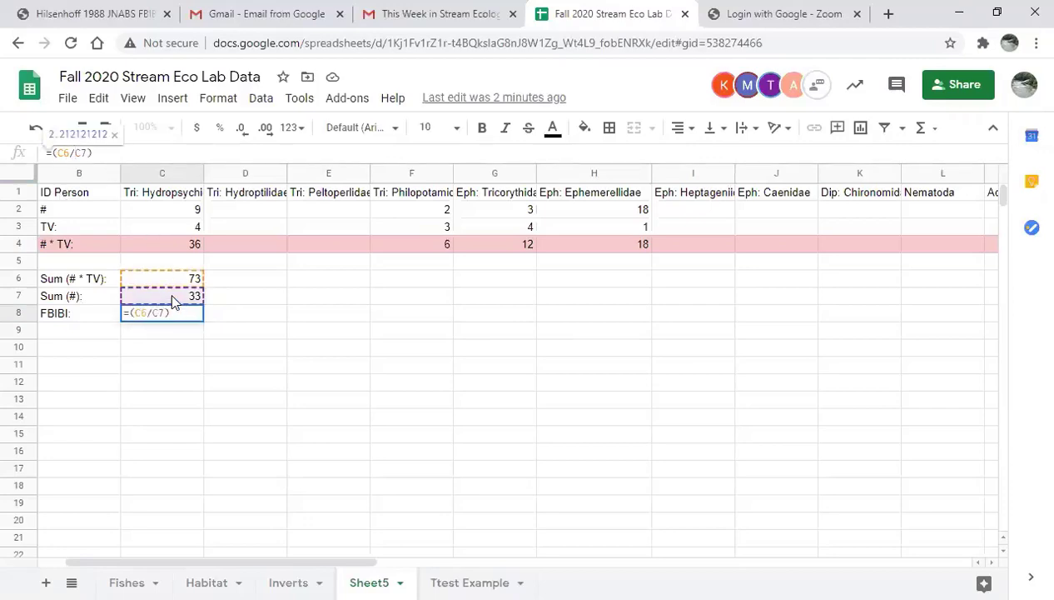
{"action": "key", "text": "Return"}
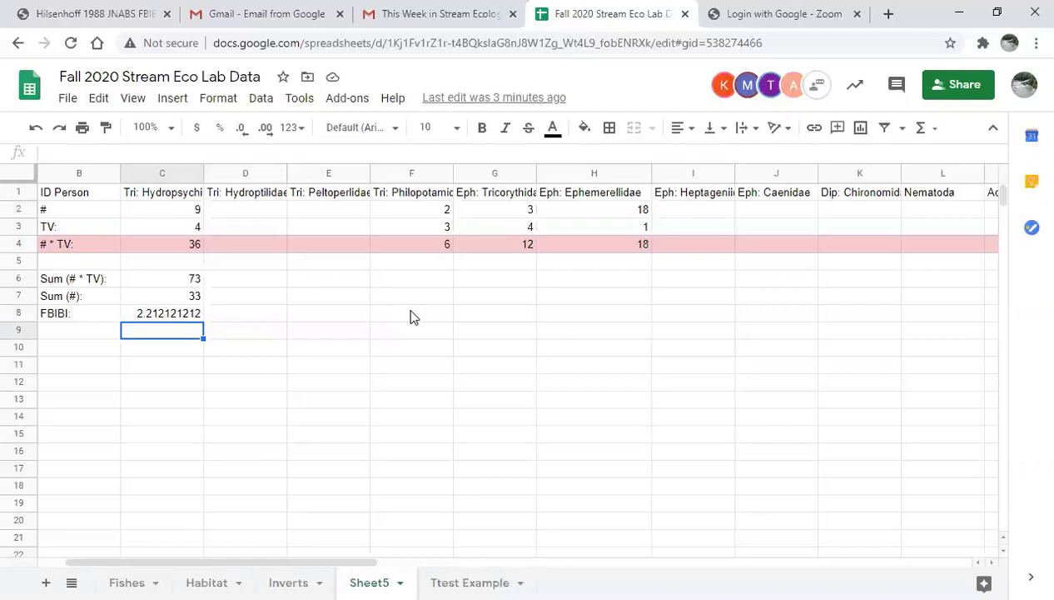
Copy the complete BC #3 calculation block in rows 2 to 8 and paste it starting at row 10.
{"action": "left_click_drag", "start_coordinate": [282, 554], "coordinate": [154, 562]}
{"action": "scroll", "coordinate": [840, 362], "scroll_direction": "up", "scroll_amount": 2}
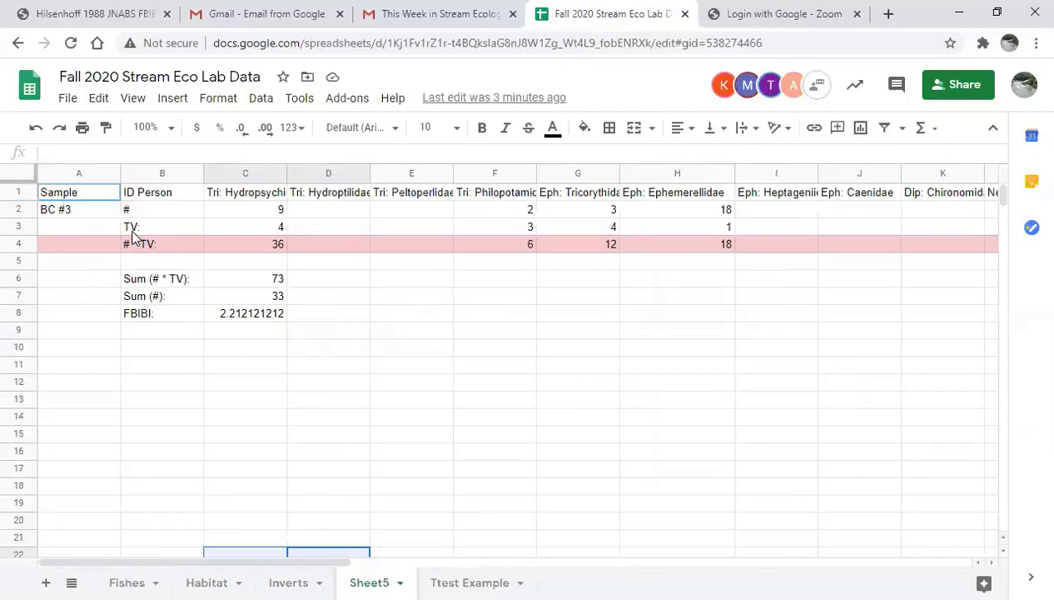
{"action": "left_click_drag", "start_coordinate": [20, 210], "coordinate": [19, 316]}
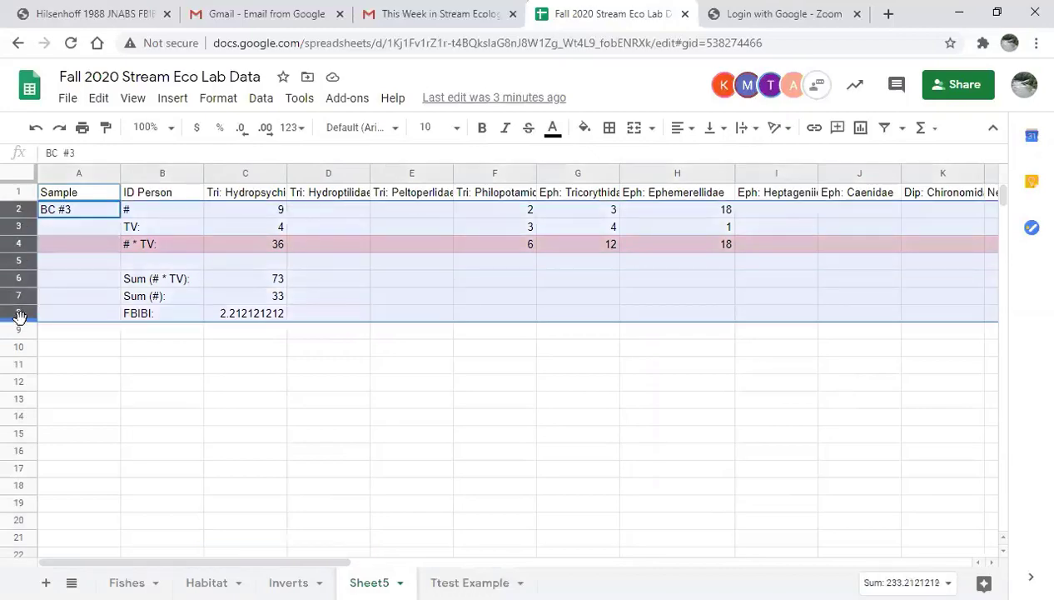
{"action": "key", "text": "ctrl+c"}
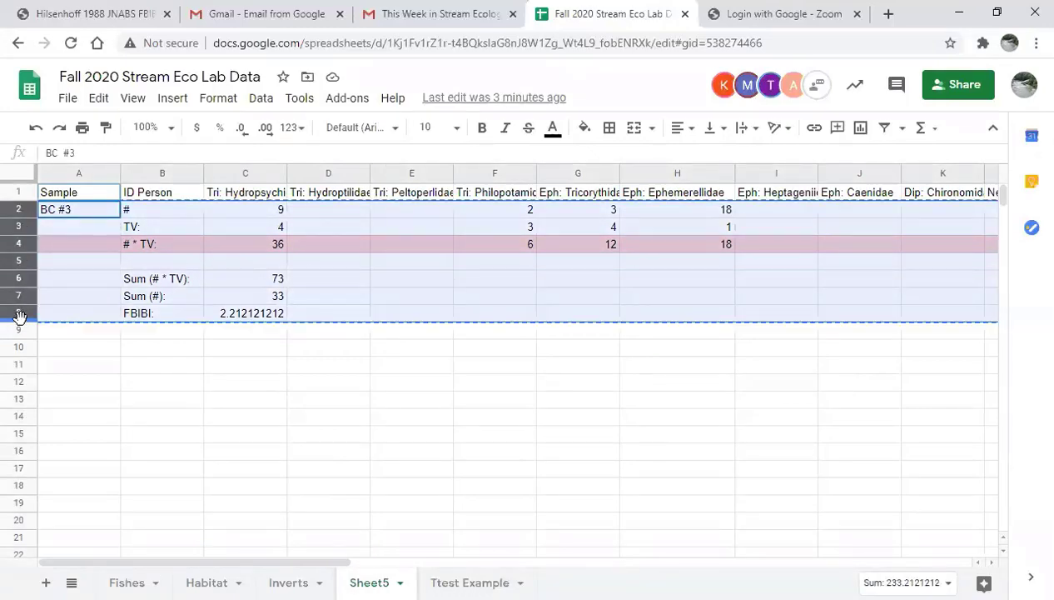
{"action": "left_click", "coordinate": [60, 356]}
{"action": "key", "text": "ctrl+v"}
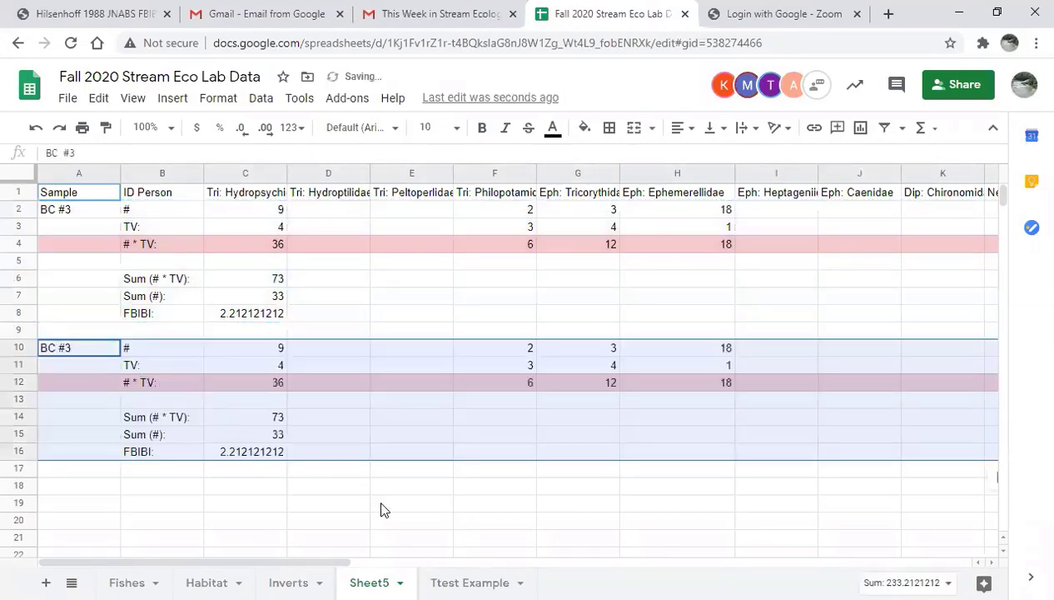
{"action": "left_click", "coordinate": [381, 508]}
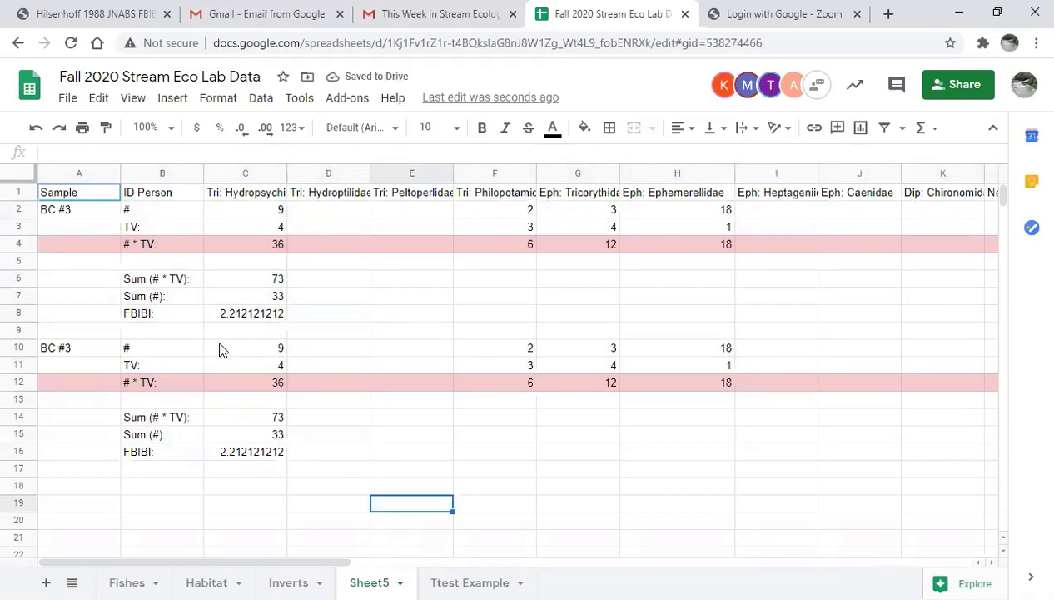
Relabel the sample in A10 of the copied block as BC#4.
{"action": "left_click", "coordinate": [81, 356]}
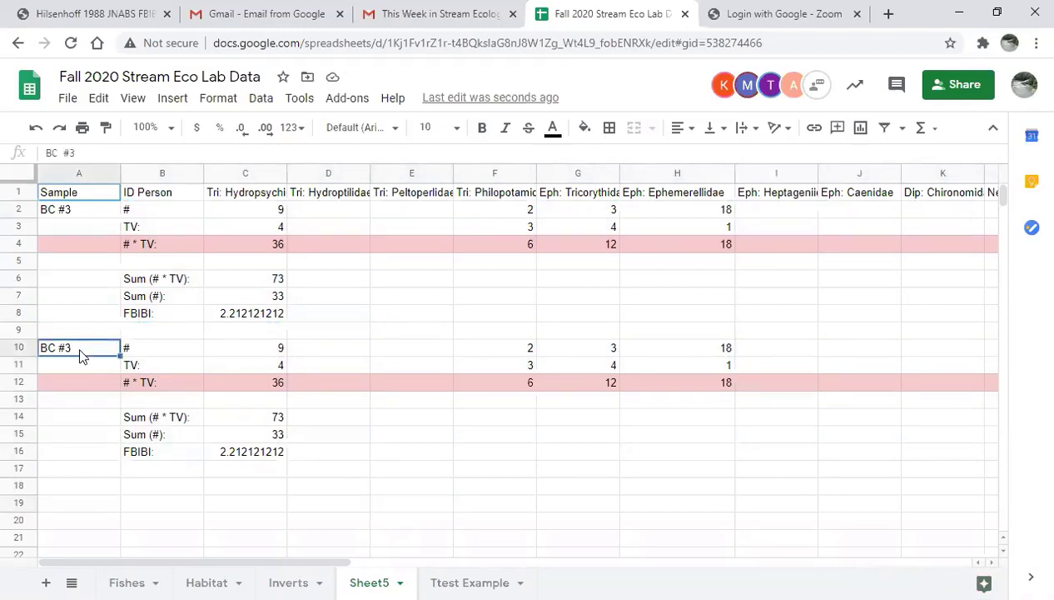
{"action": "type", "text": "B"}
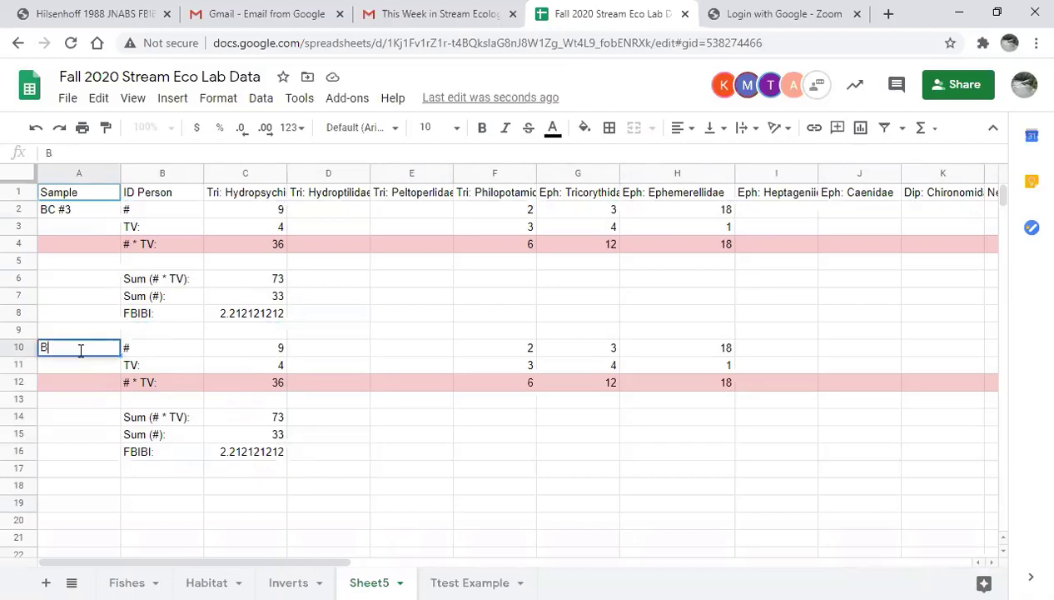
{"action": "type", "text": "C#4"}
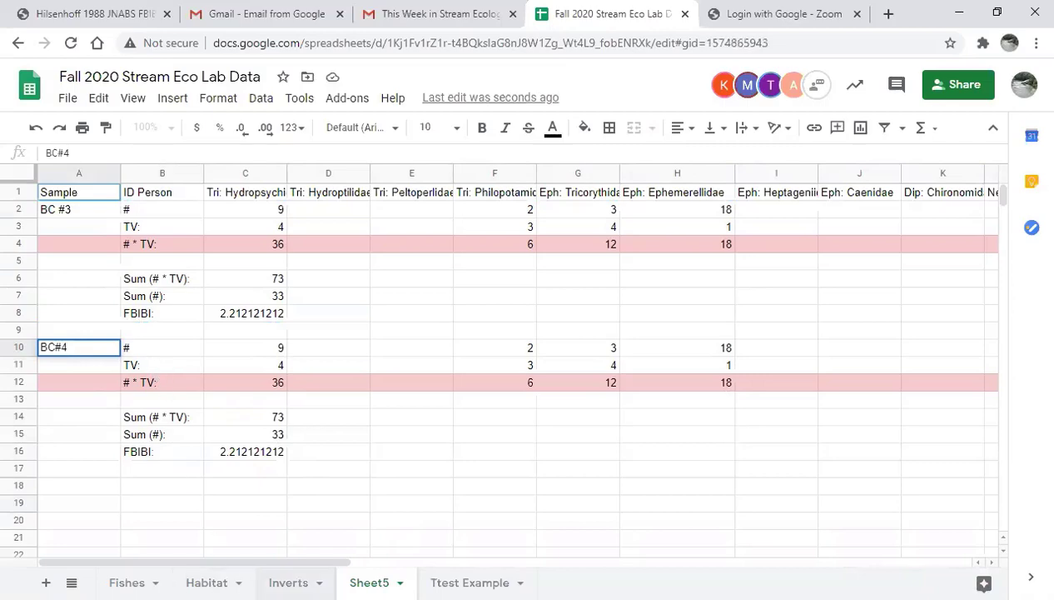
Copy the second BC #4 row's counts, C7 through Y7 on the Inverts sheet, into Sheet5 starting at C10.
{"action": "left_click", "coordinate": [288, 582]}
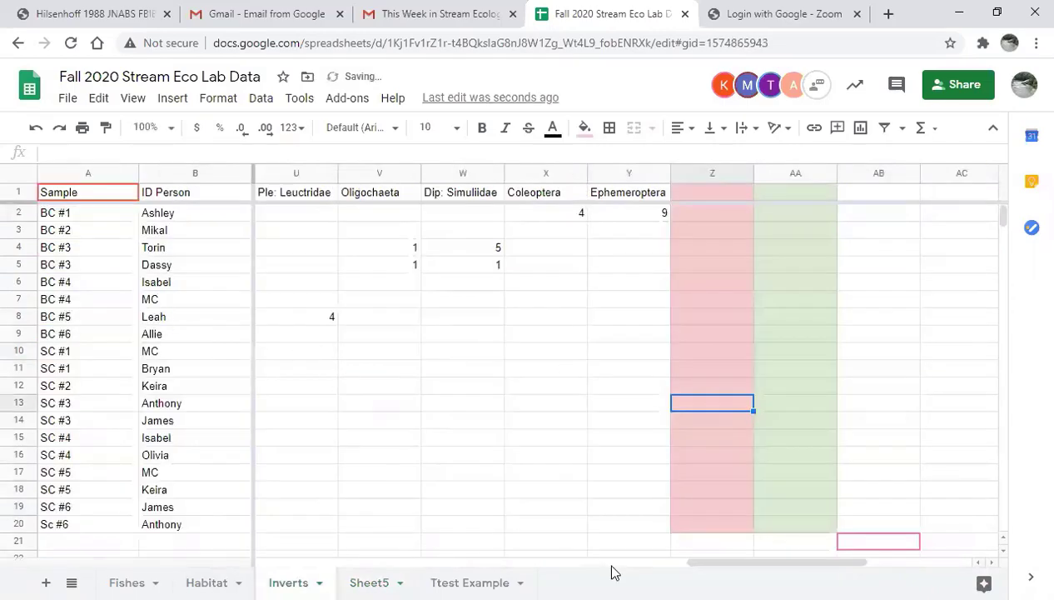
{"action": "left_click_drag", "start_coordinate": [724, 566], "coordinate": [293, 565]}
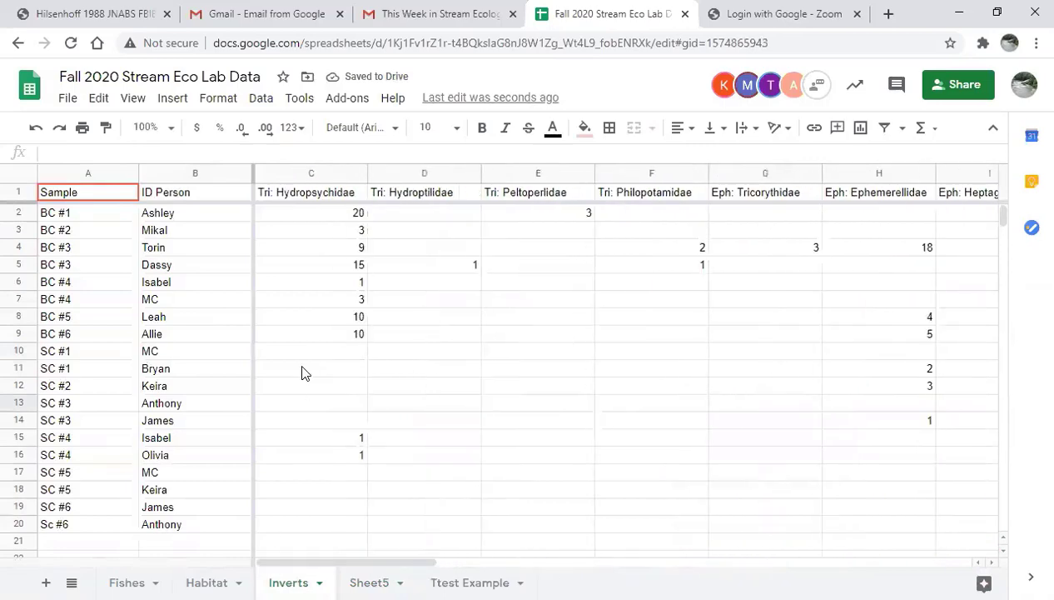
{"action": "left_click_drag", "start_coordinate": [317, 302], "coordinate": [490, 299]}
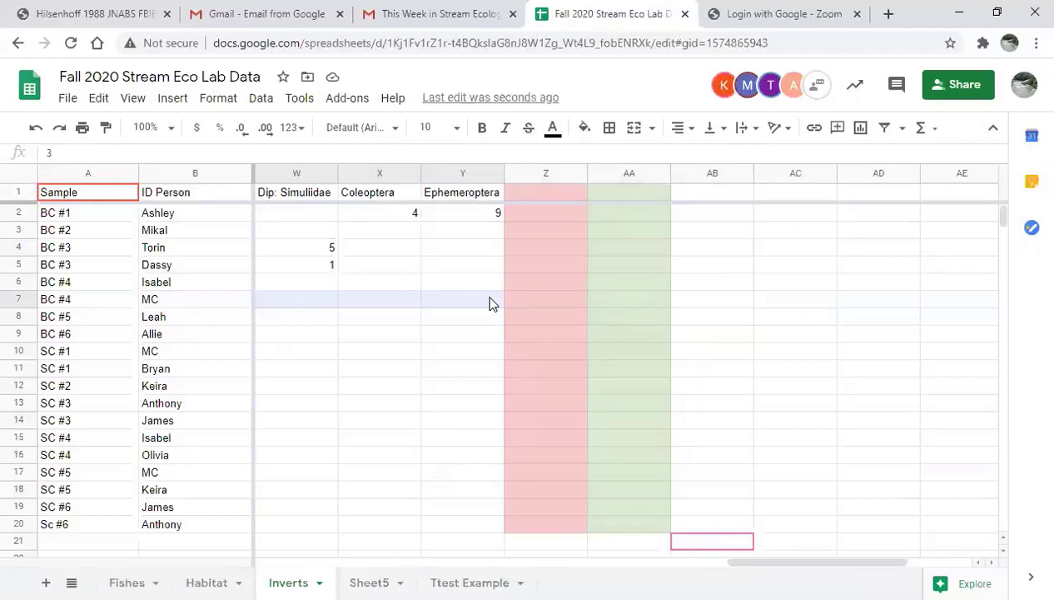
{"action": "left_click_drag", "start_coordinate": [490, 303], "coordinate": [492, 302]}
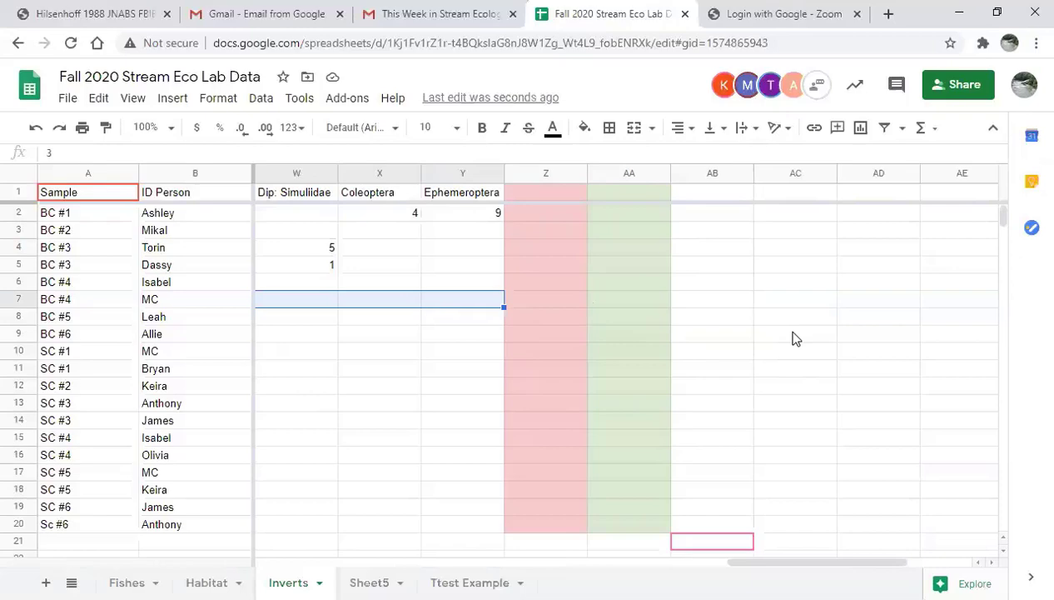
{"action": "key", "text": "ctrl+c"}
{"action": "left_click", "coordinate": [346, 575]}
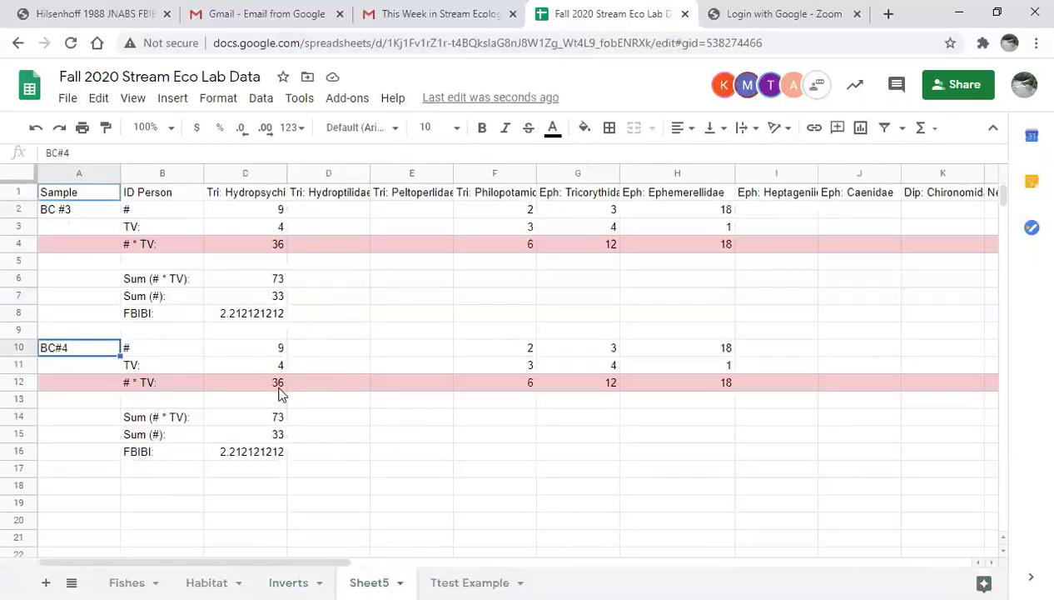
{"action": "left_click", "coordinate": [254, 350]}
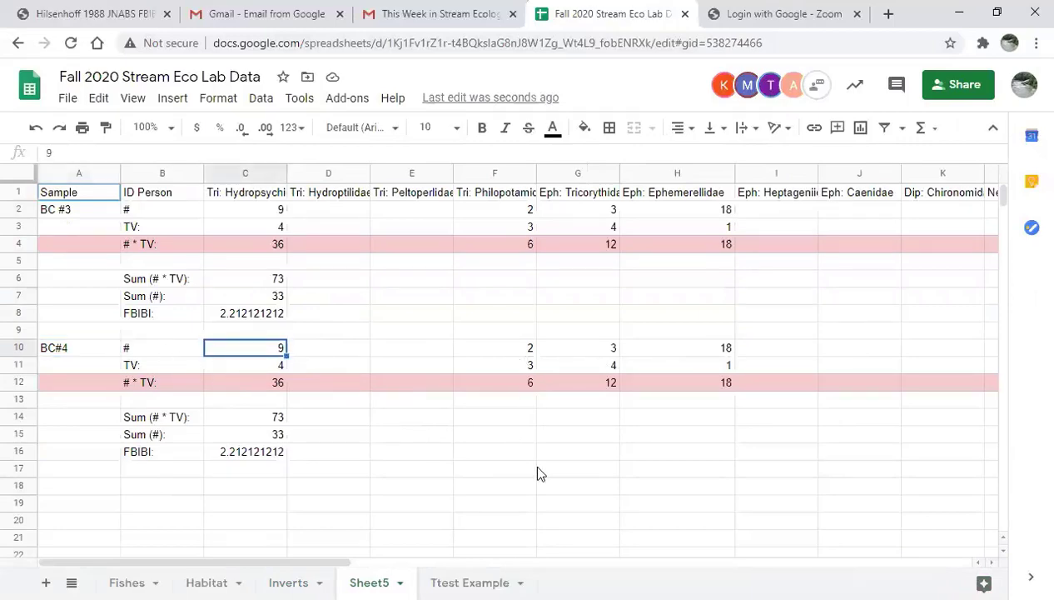
{"action": "key", "text": "ctrl+v"}
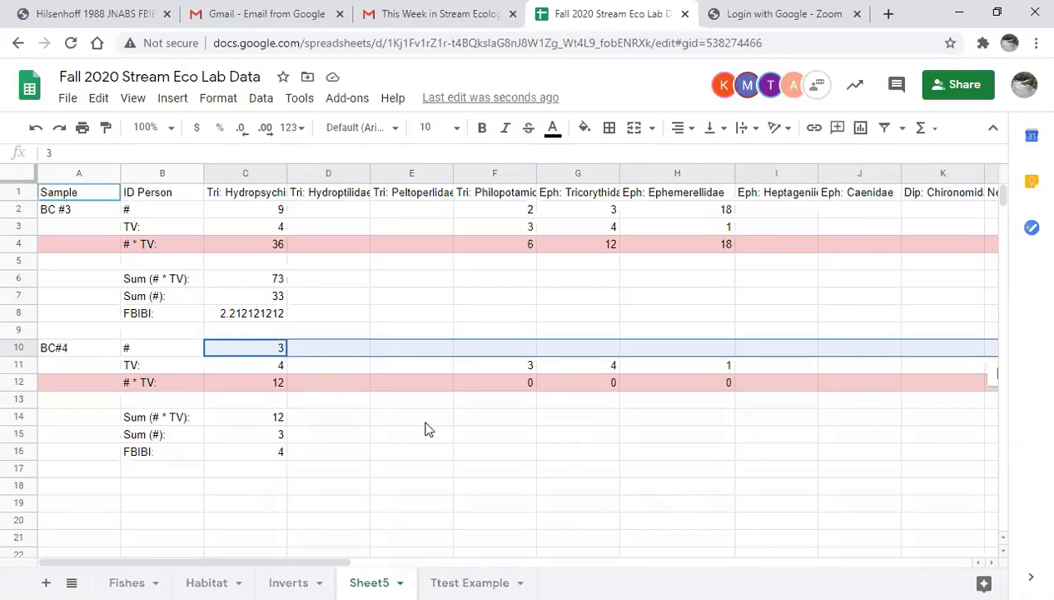
{"action": "left_click", "coordinate": [331, 403]}
{"action": "left_click", "coordinate": [268, 354]}
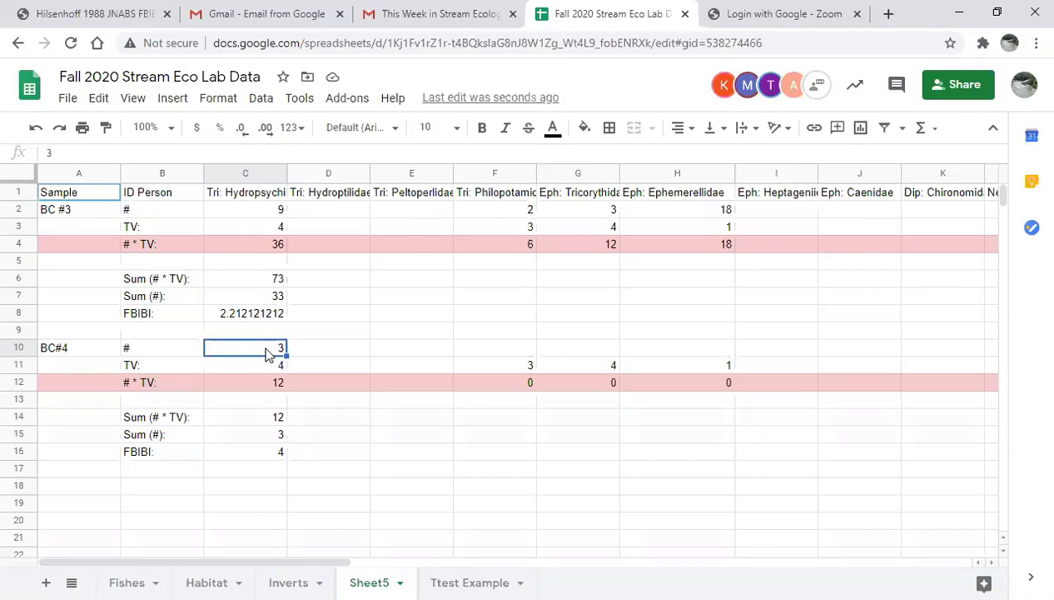
Insert a blank row above the BC #5 row on the Inverts sheet.
{"action": "left_click", "coordinate": [297, 579]}
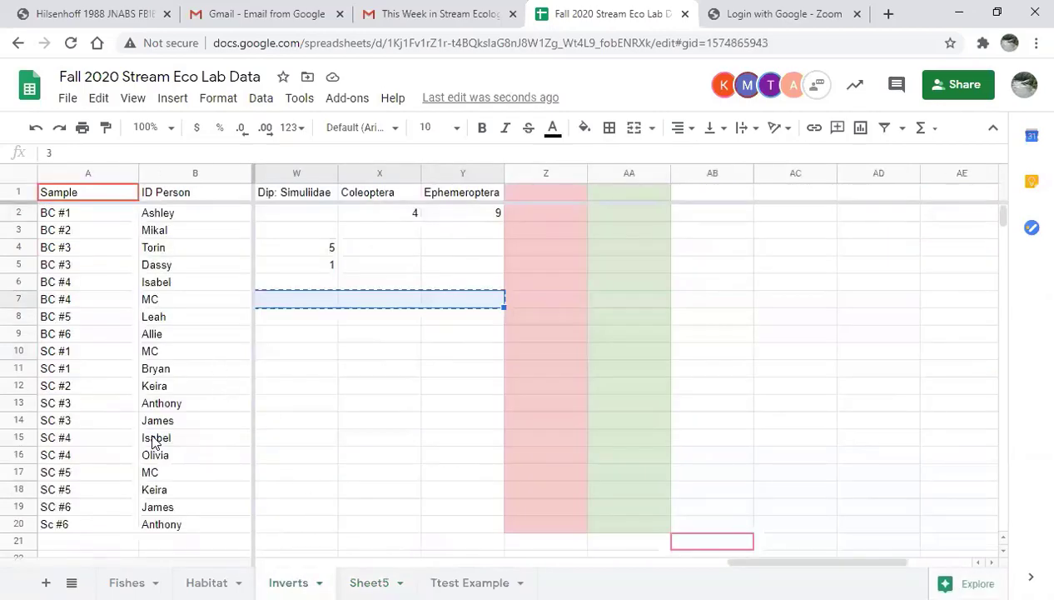
{"action": "left_click_drag", "start_coordinate": [786, 565], "coordinate": [226, 556]}
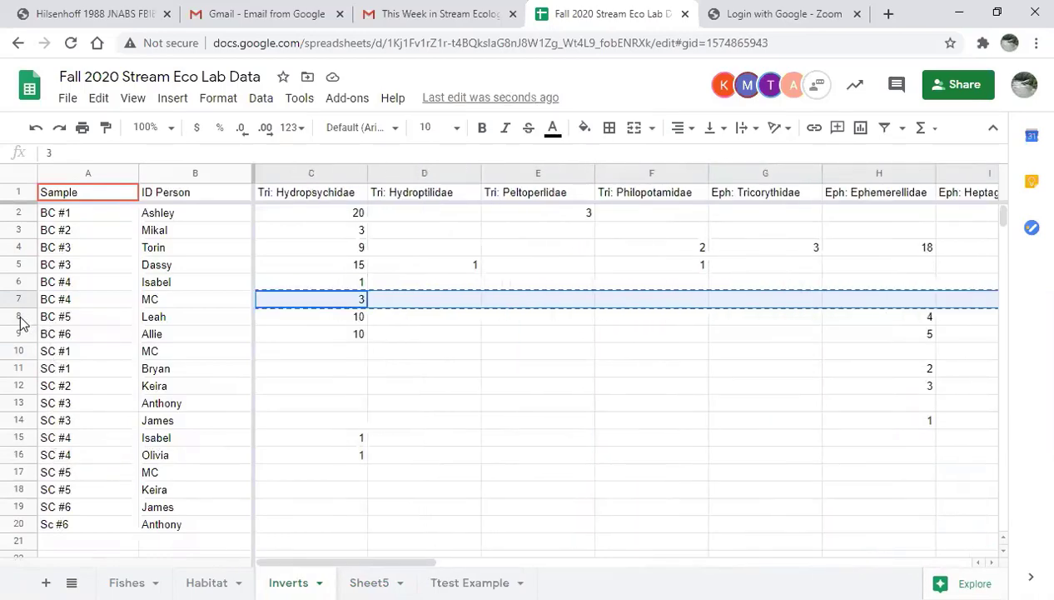
{"action": "left_click", "coordinate": [417, 448]}
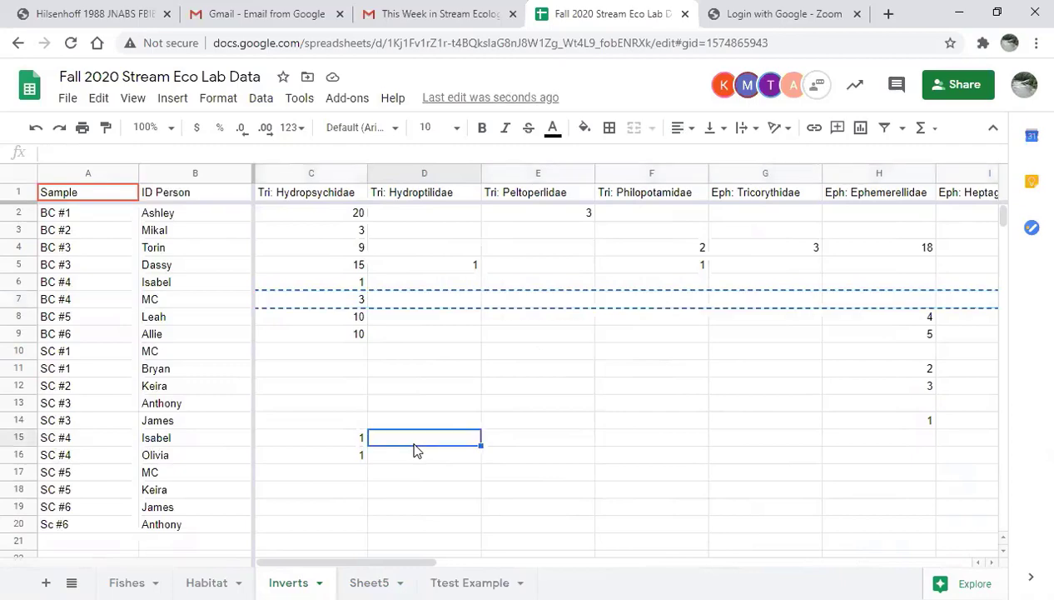
{"action": "type", "text": "12"}
{"action": "key", "text": "Escape"}
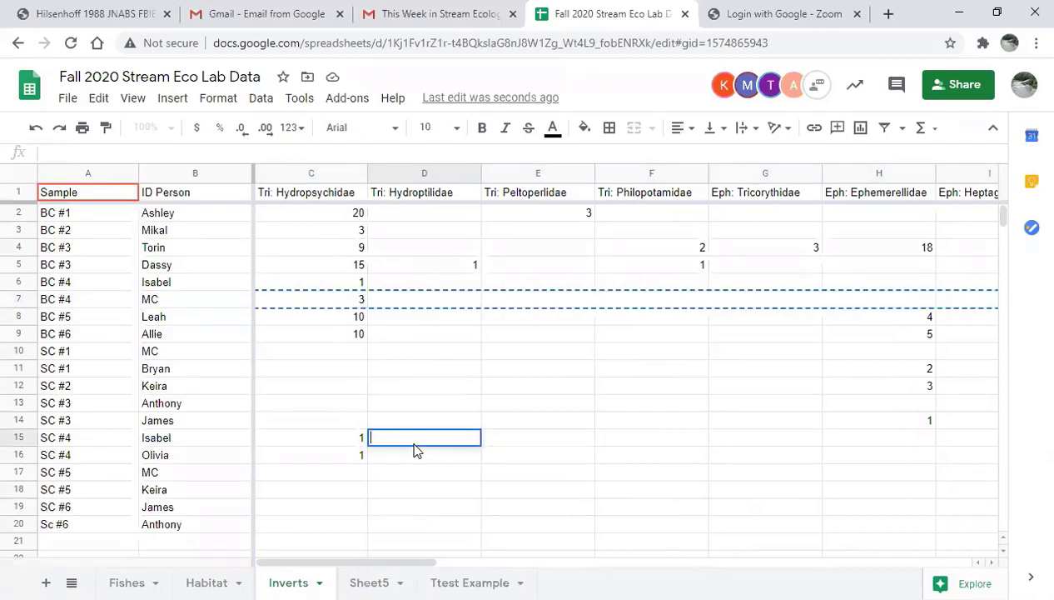
{"action": "left_click", "coordinate": [599, 436]}
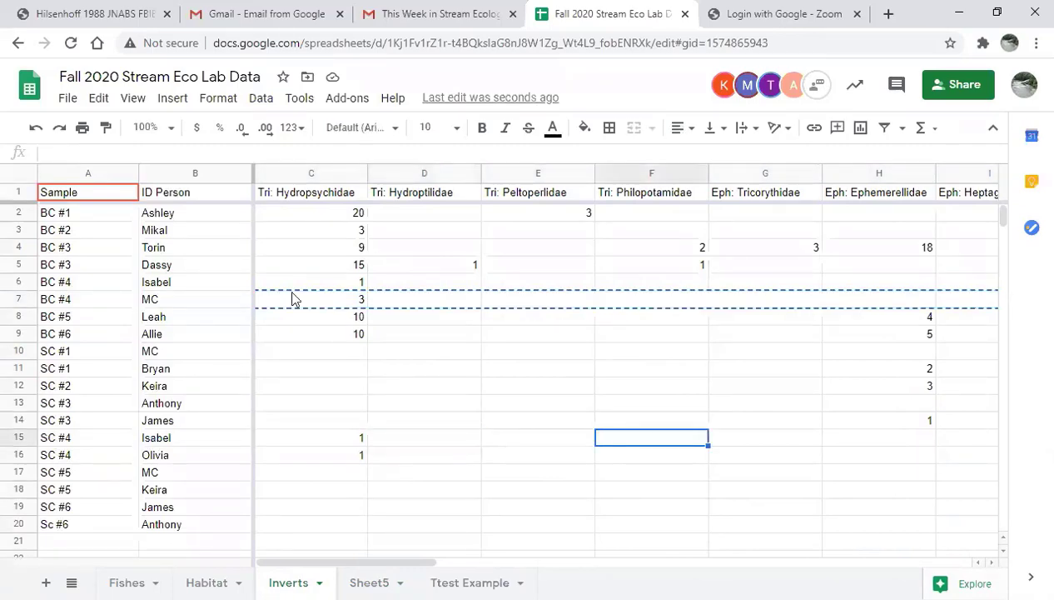
{"action": "left_click", "coordinate": [12, 317]}
{"action": "right_click", "coordinate": [12, 317]}
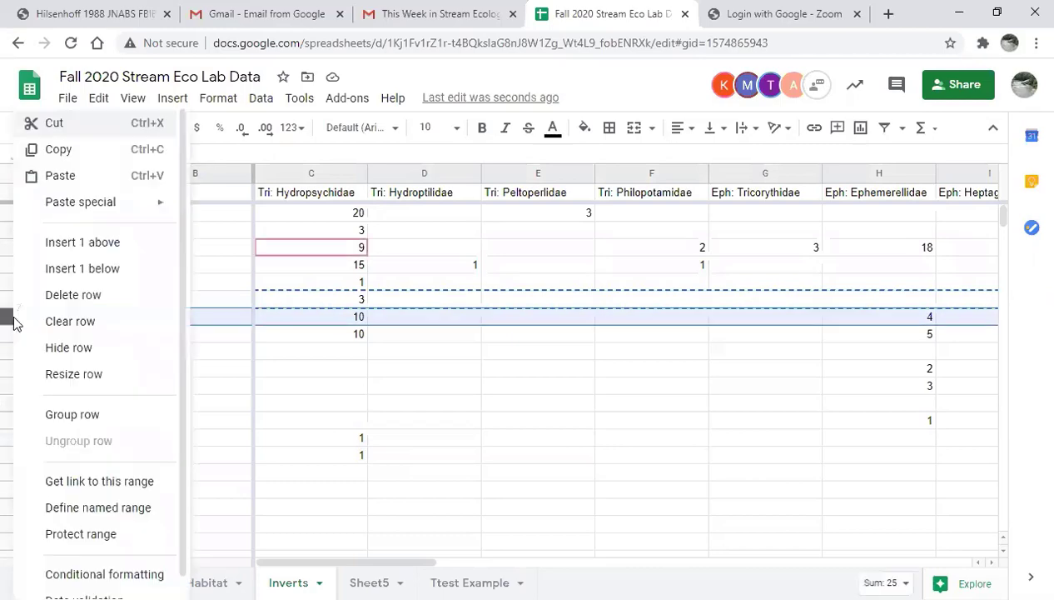
{"action": "left_click", "coordinate": [98, 243]}
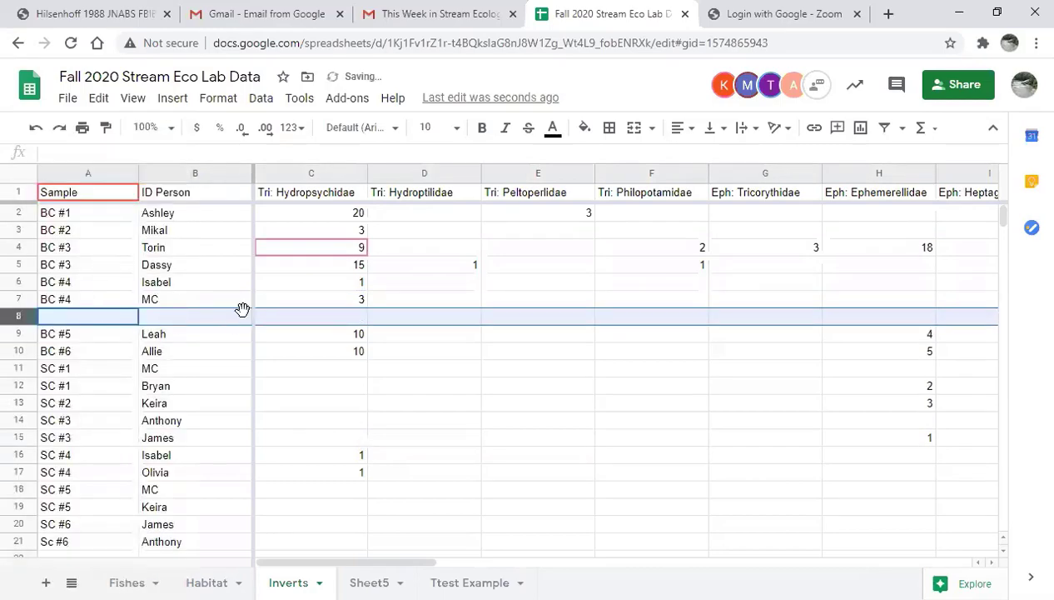
Sum the two BC #4 counts in C8 of the Inverts sheet with =sum(C6:C7) and fill the formula across row 8.
{"action": "left_click", "coordinate": [305, 323]}
{"action": "type", "text": "=sum("}
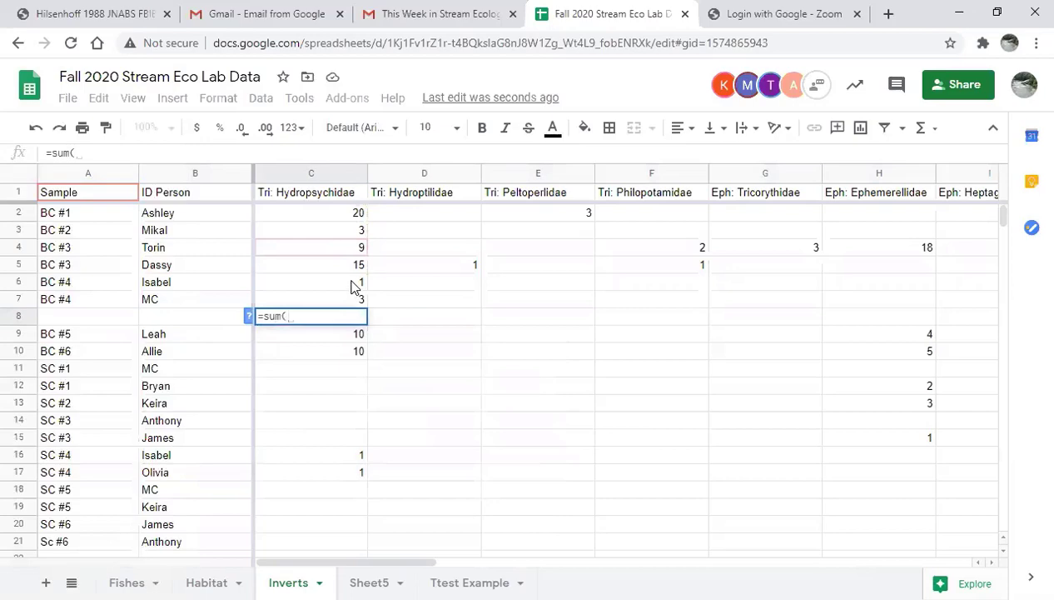
{"action": "left_click_drag", "start_coordinate": [350, 286], "coordinate": [359, 304]}
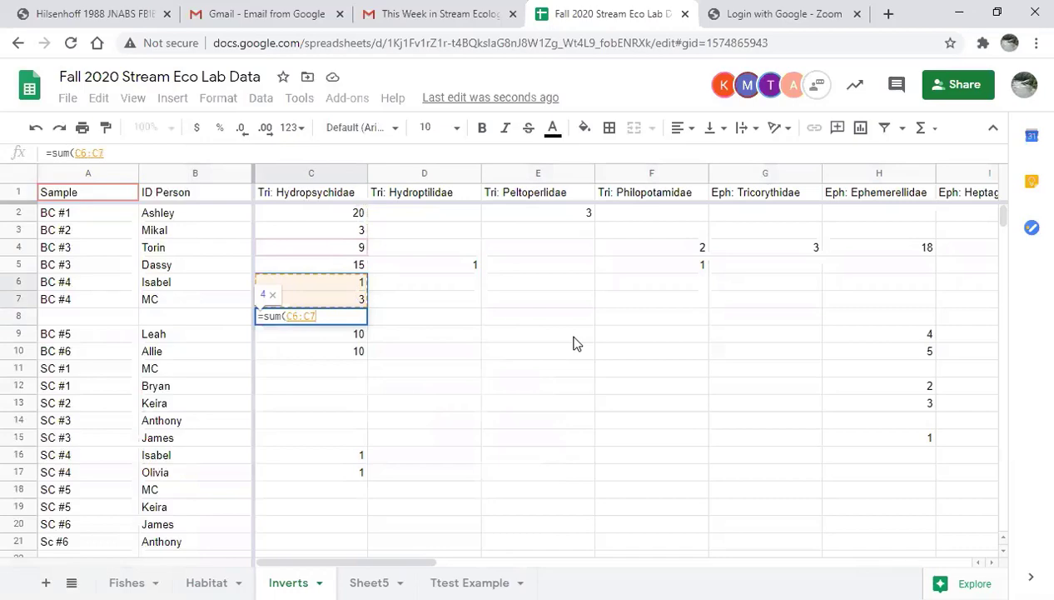
{"action": "type", "text": ")"}
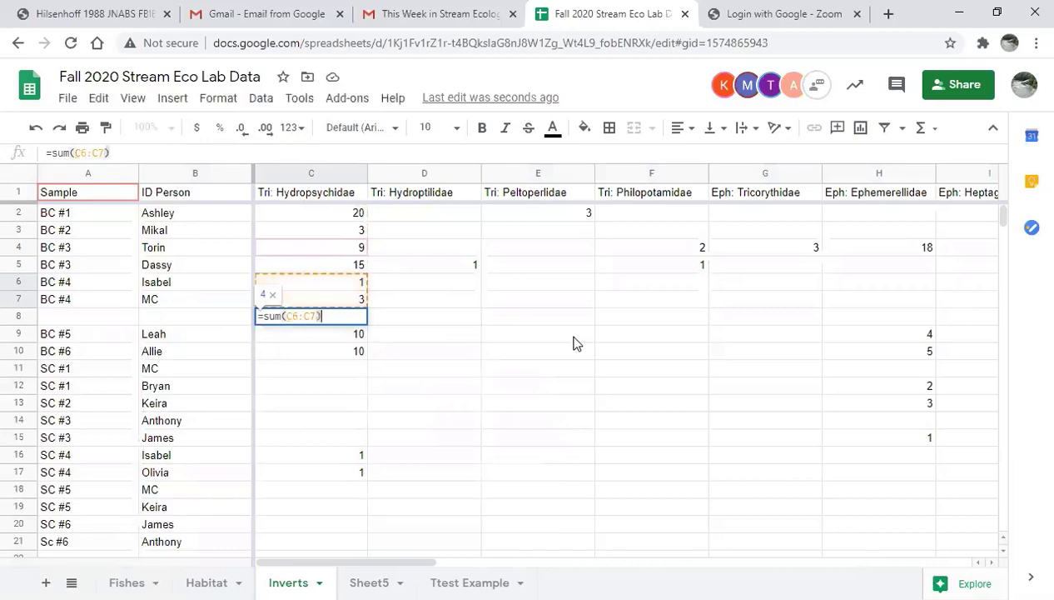
{"action": "key", "text": "Return"}
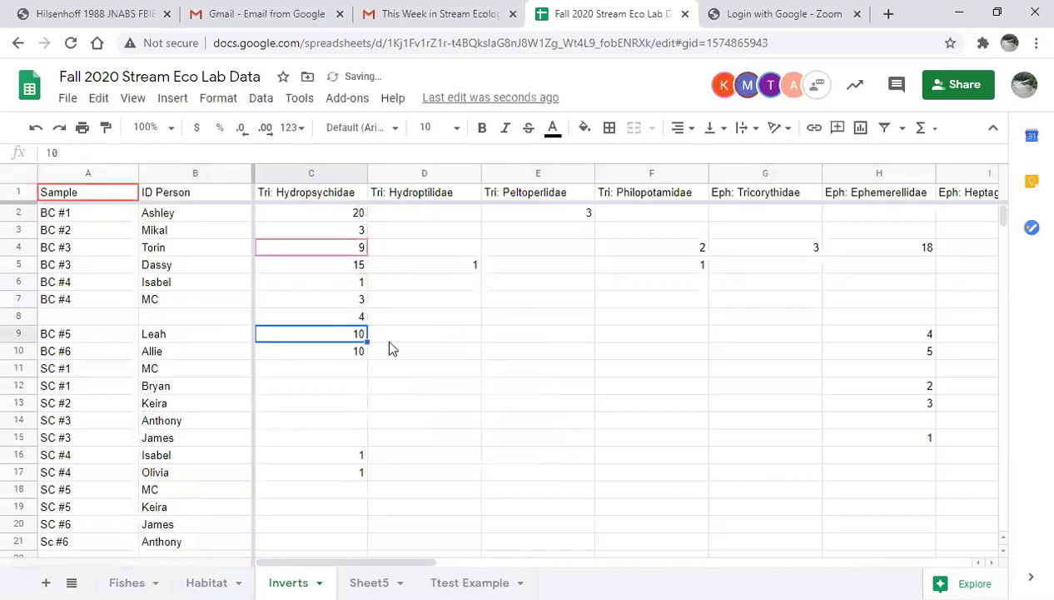
{"action": "left_click", "coordinate": [348, 320]}
{"action": "left_click_drag", "start_coordinate": [367, 325], "coordinate": [566, 329]}
{"action": "left_click_drag", "start_coordinate": [770, 570], "coordinate": [273, 567]}
Label the summed row's sample in A8 as BC #4.
{"action": "left_click", "coordinate": [108, 320]}
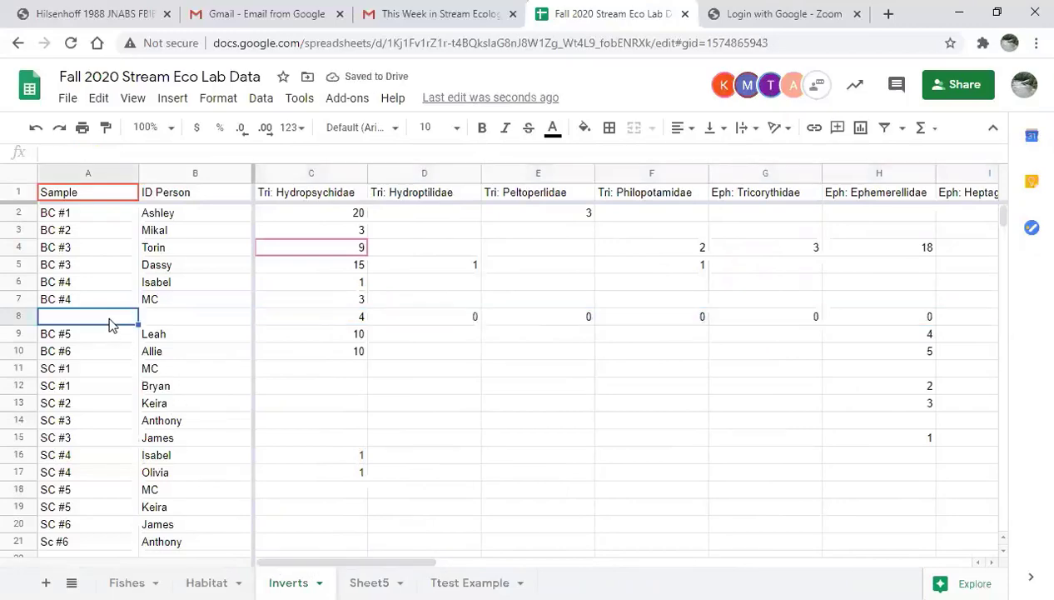
{"action": "type", "text": "BC"}
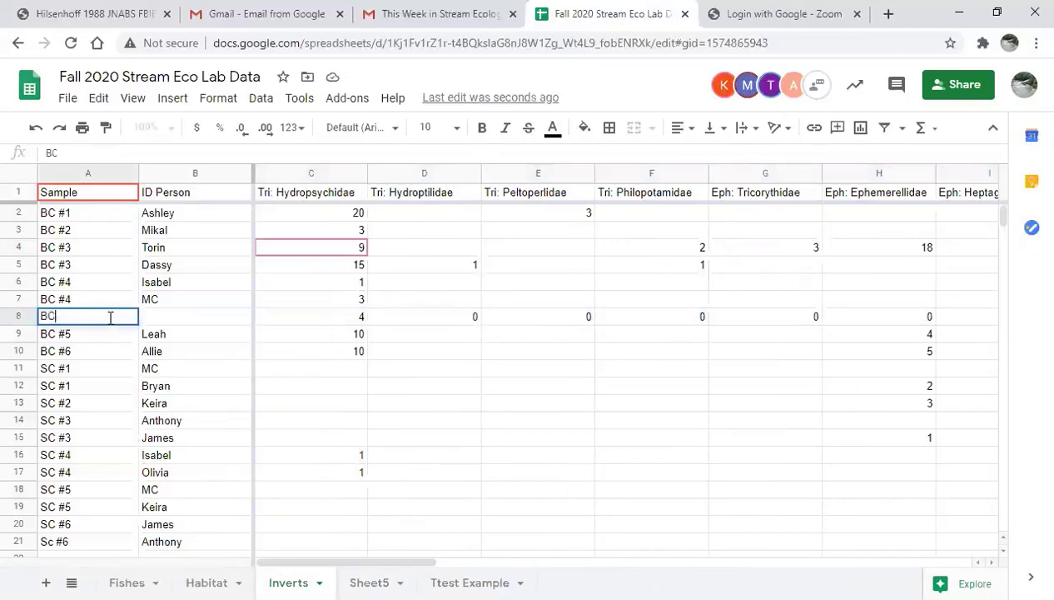
{"action": "type", "text": " #4"}
{"action": "left_click", "coordinate": [510, 406]}
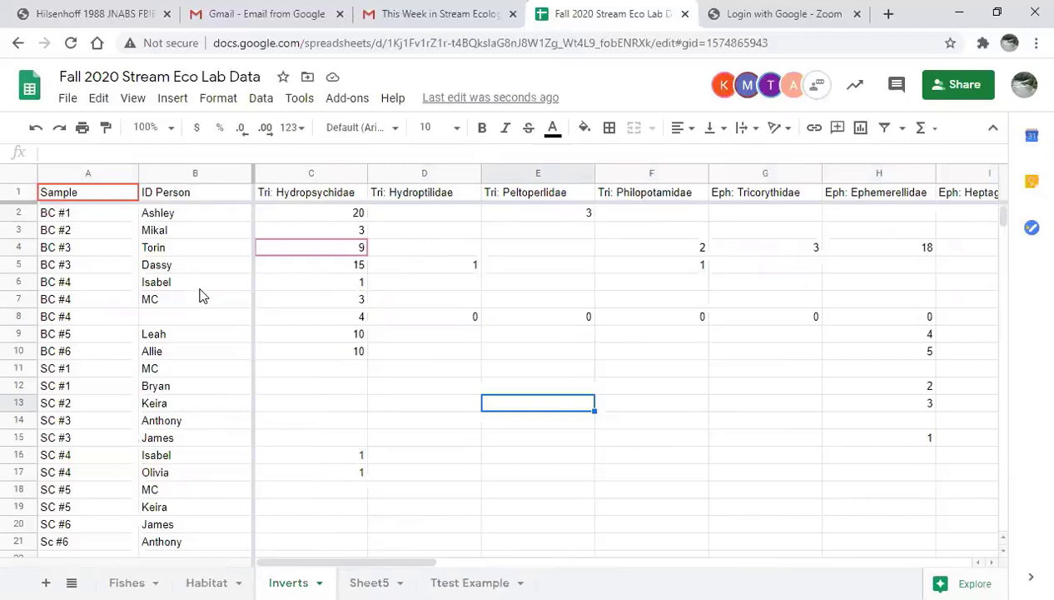
Insert another blank row directly below the summed BC #4 row, above BC #5.
{"action": "left_click", "coordinate": [306, 324]}
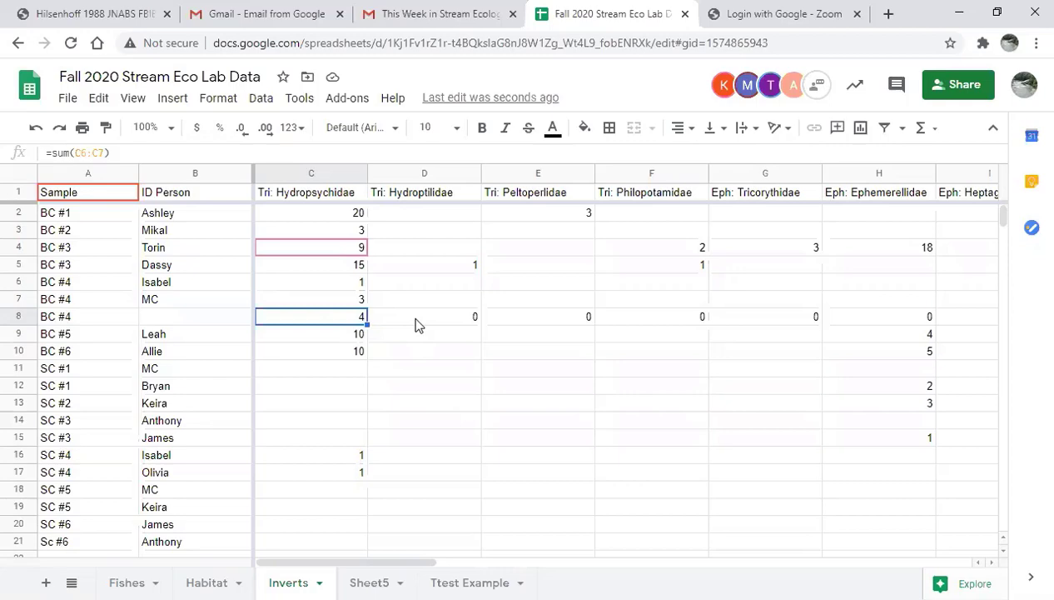
{"action": "left_click", "coordinate": [216, 321]}
{"action": "right_click", "coordinate": [20, 333]}
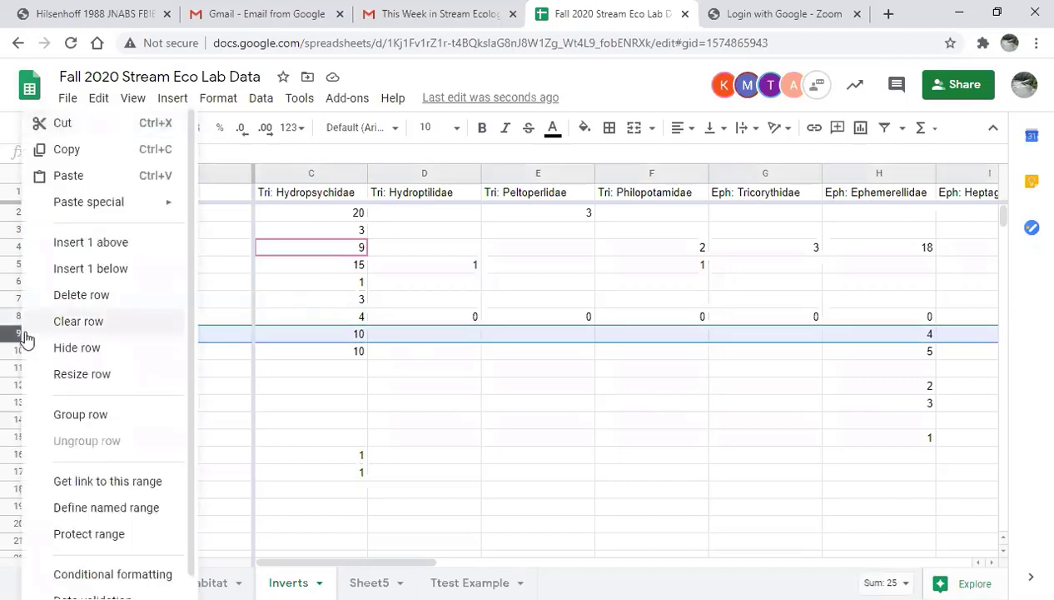
{"action": "left_click", "coordinate": [68, 242]}
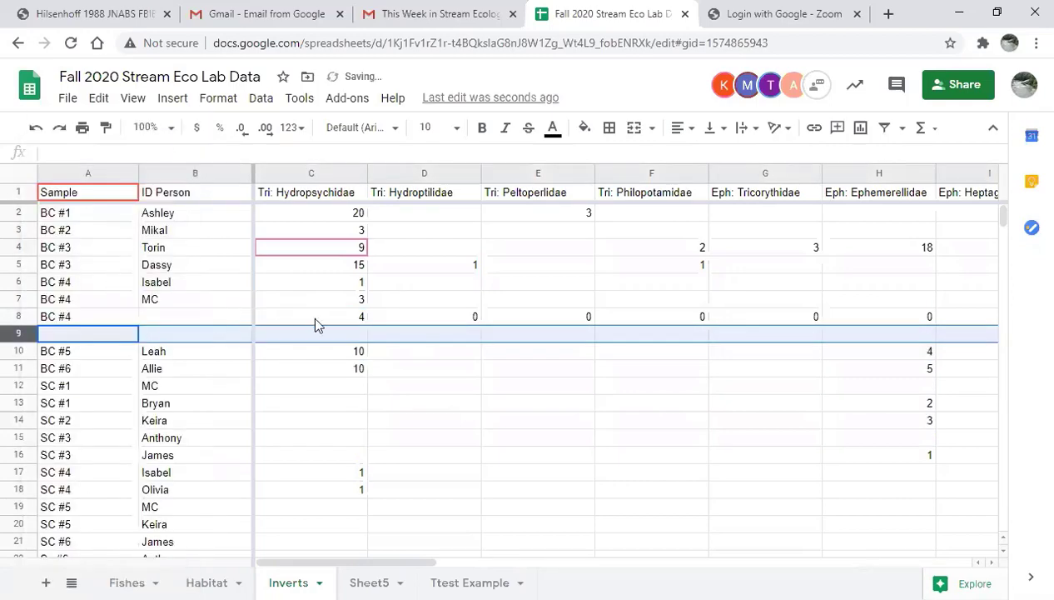
Copy the summed BC #4 row 8 and paste it as values only into the blank row 9.
{"action": "left_click", "coordinate": [20, 316]}
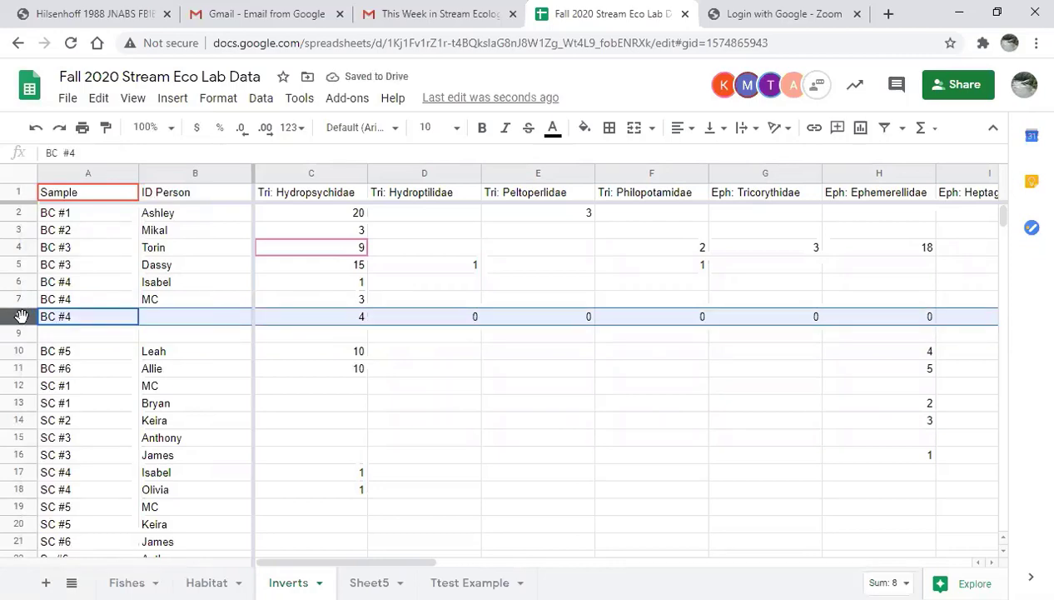
{"action": "right_click", "coordinate": [20, 317]}
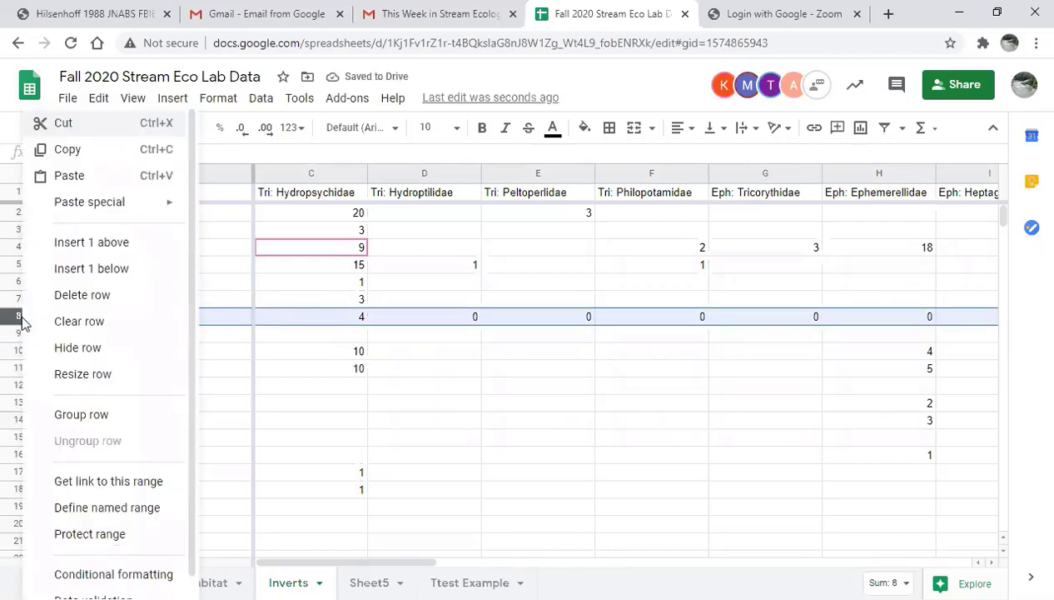
{"action": "left_click", "coordinate": [66, 149]}
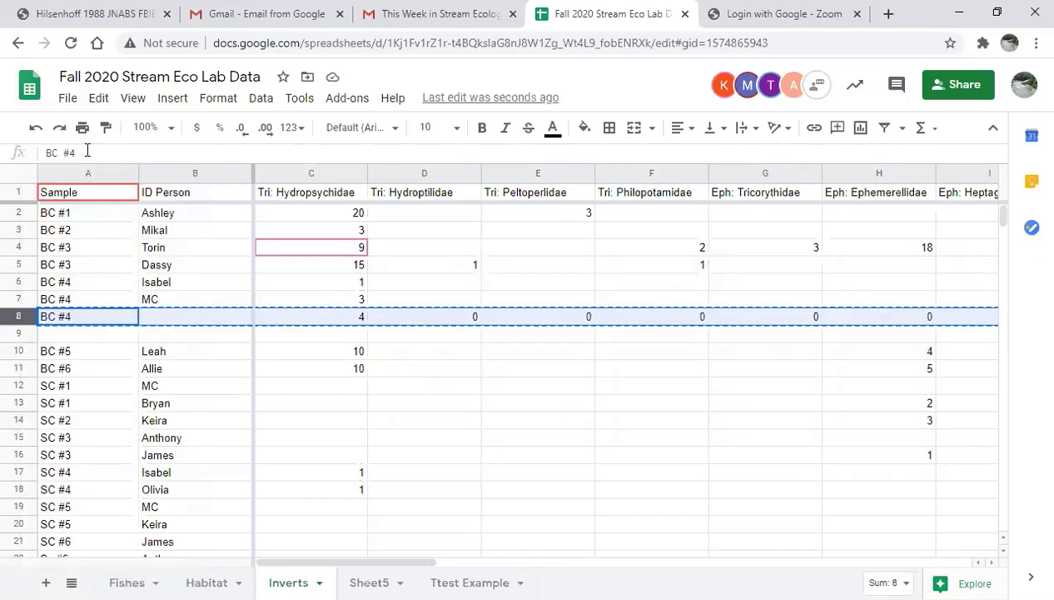
{"action": "left_click", "coordinate": [93, 340]}
{"action": "right_click", "coordinate": [93, 340]}
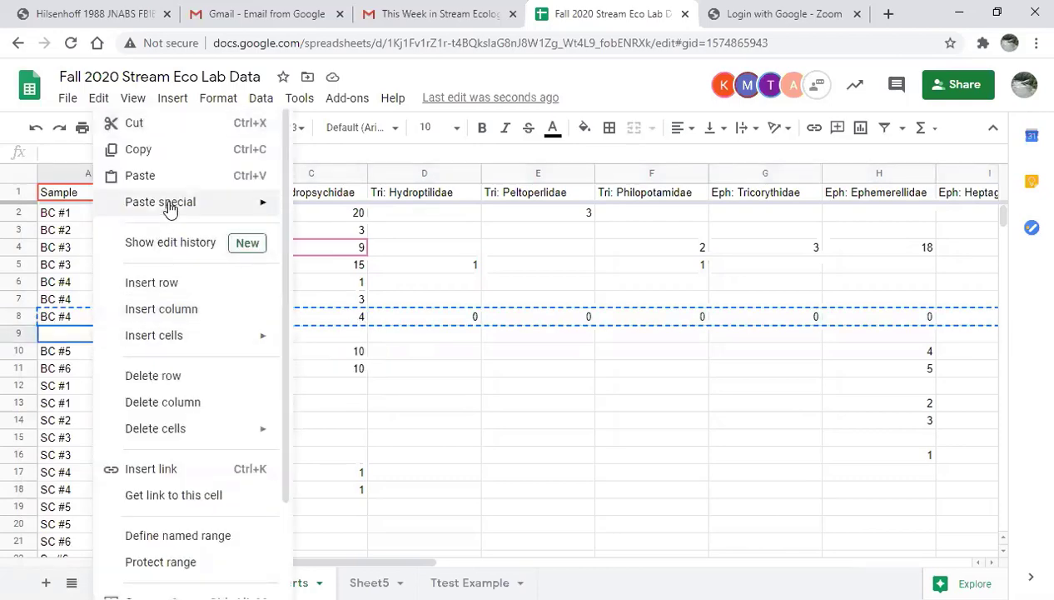
{"action": "mouse_move", "coordinate": [169, 209]}
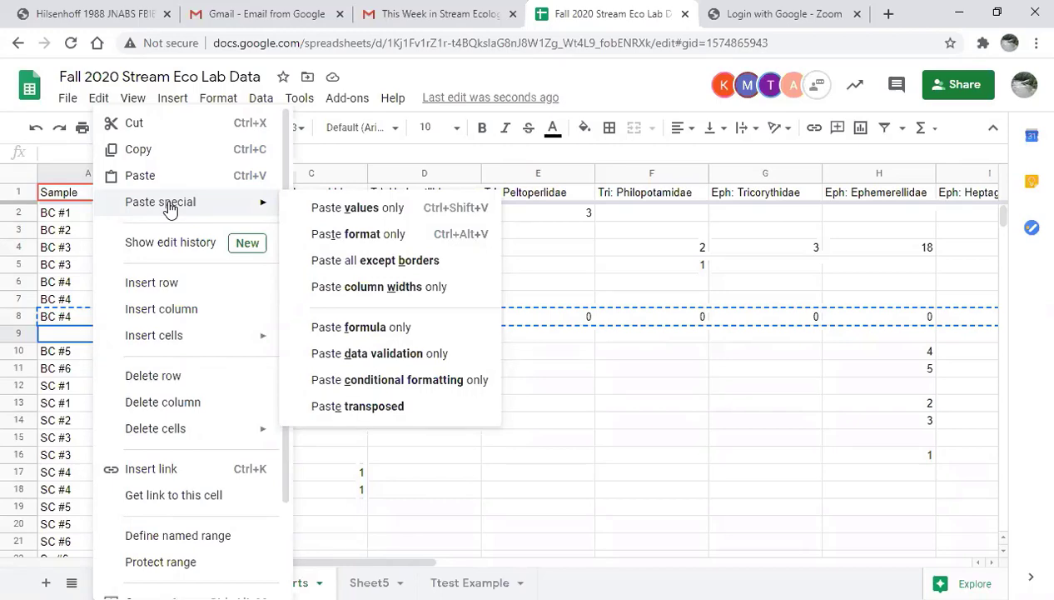
{"action": "left_click", "coordinate": [357, 208]}
{"action": "left_click", "coordinate": [430, 369]}
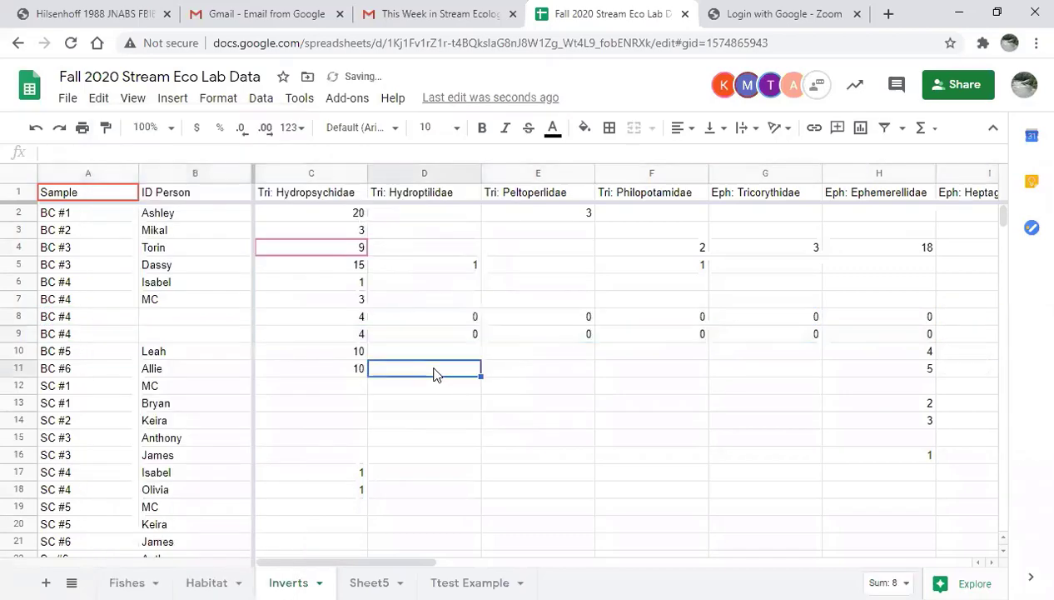
Compare the pasted values in row 9 with the sum formula in C8.
{"action": "left_click", "coordinate": [354, 335]}
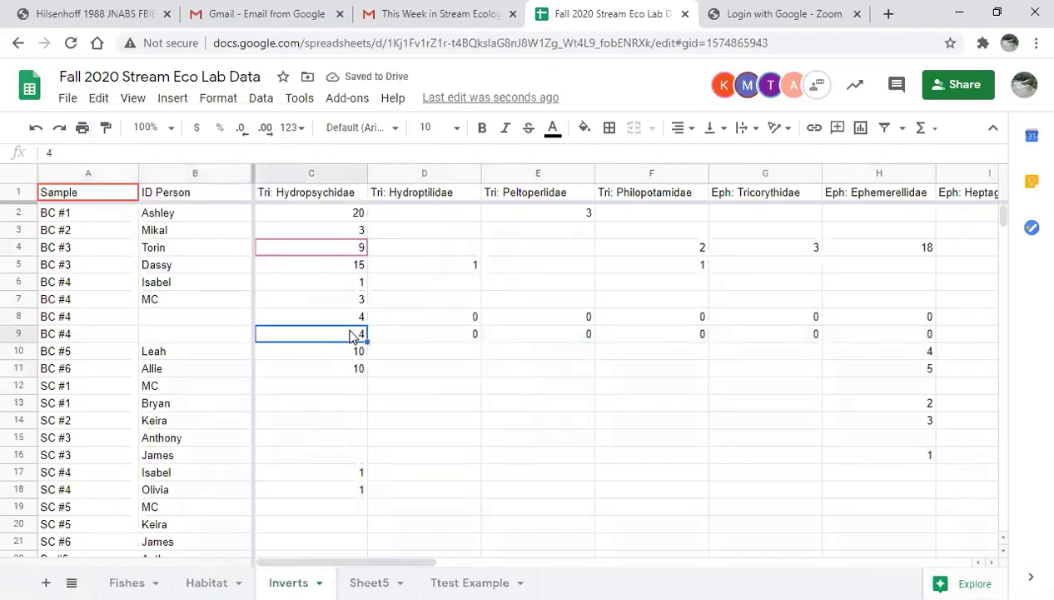
{"action": "left_click", "coordinate": [409, 334]}
{"action": "left_click", "coordinate": [348, 334]}
{"action": "left_click", "coordinate": [324, 322]}
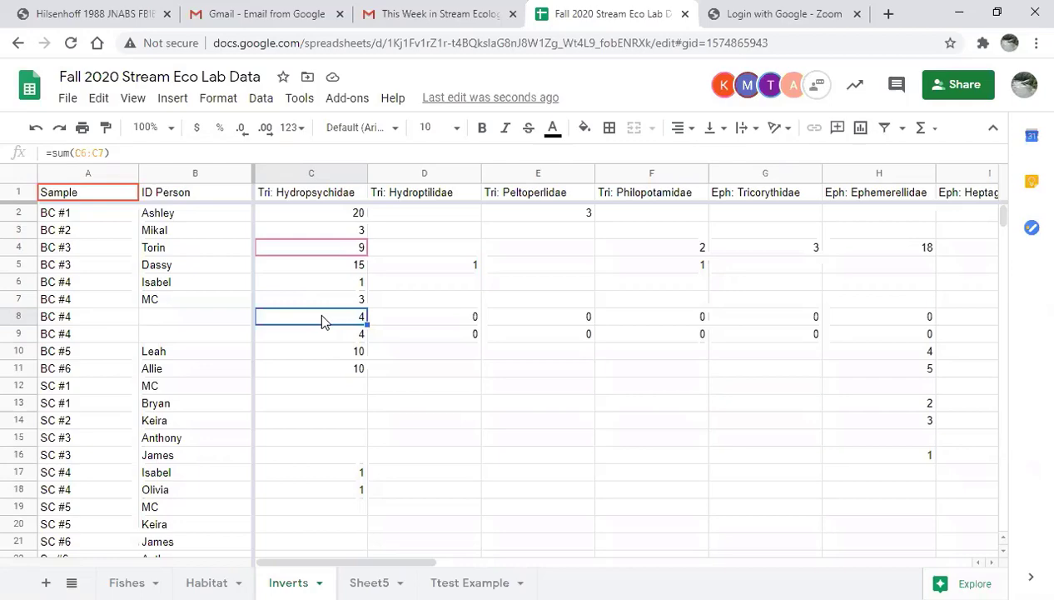
Delete both added BC #4 rows, the formula row and its values-only copy, from the Inverts sheet.
{"action": "left_click", "coordinate": [14, 317]}
{"action": "right_click", "coordinate": [14, 319]}
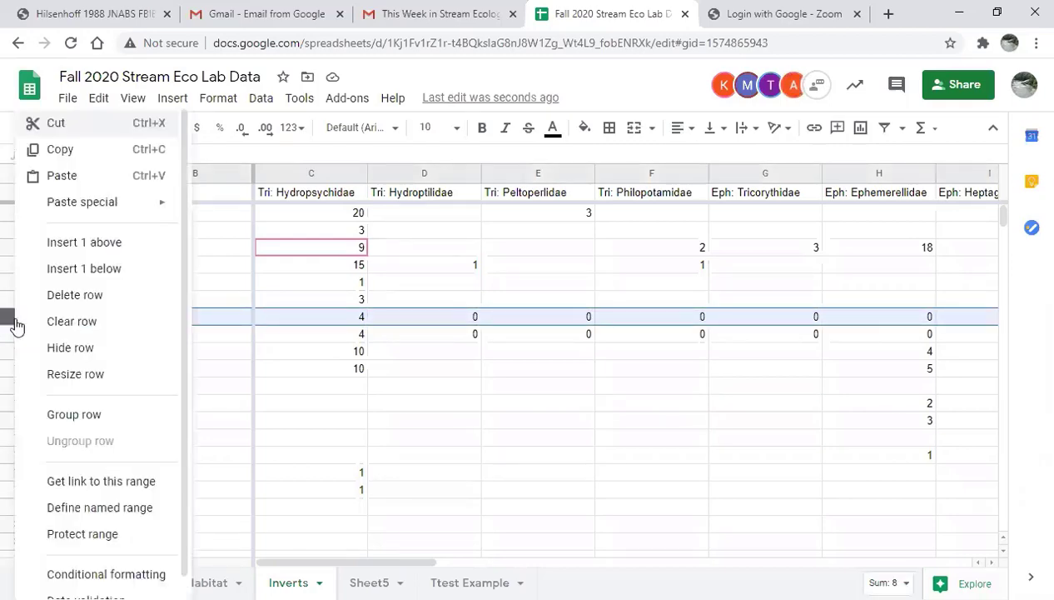
{"action": "left_click", "coordinate": [59, 297]}
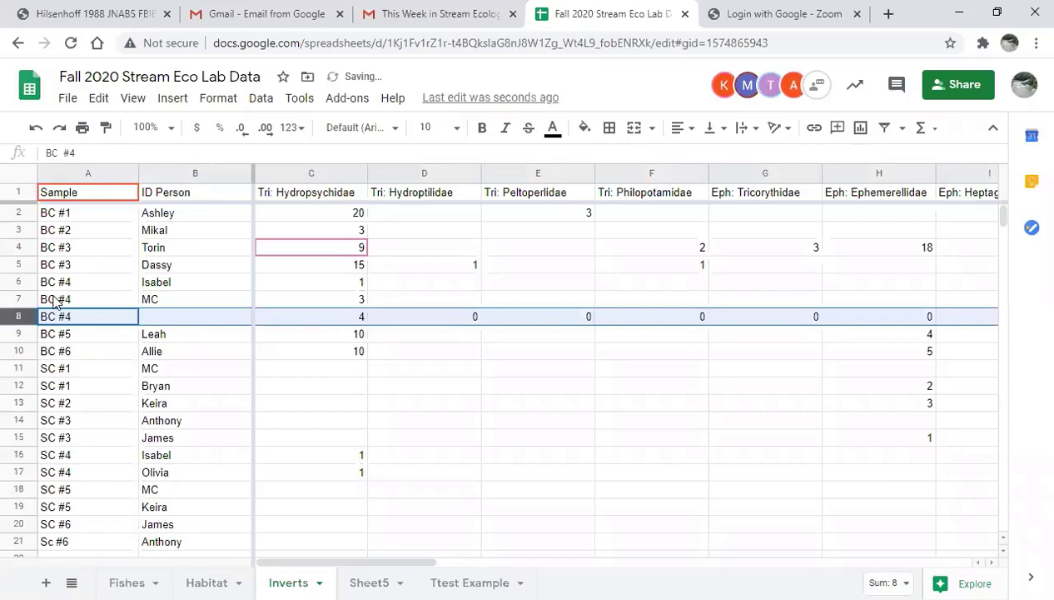
{"action": "right_click", "coordinate": [15, 323]}
{"action": "left_click", "coordinate": [57, 297]}
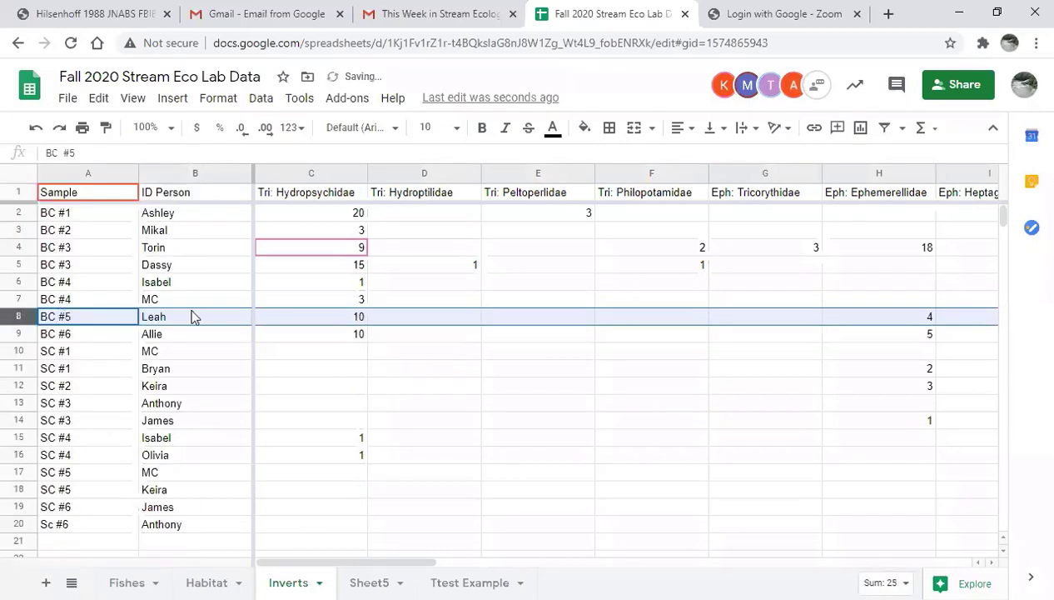
{"action": "left_click", "coordinate": [553, 351]}
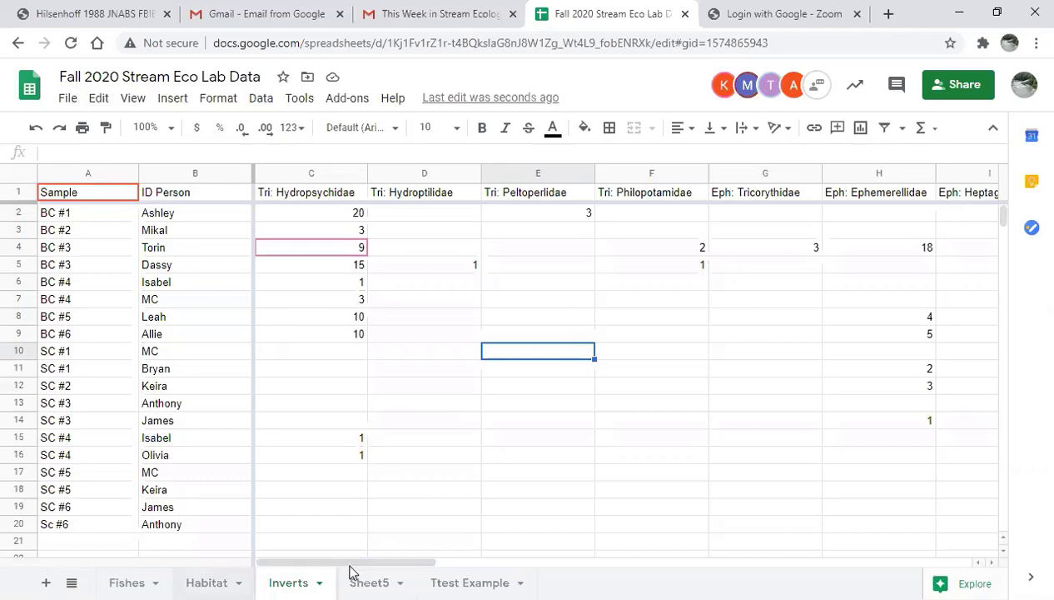
On Sheet5, fill the BC #3 count row (row 2) with light green.
{"action": "left_click", "coordinate": [369, 582]}
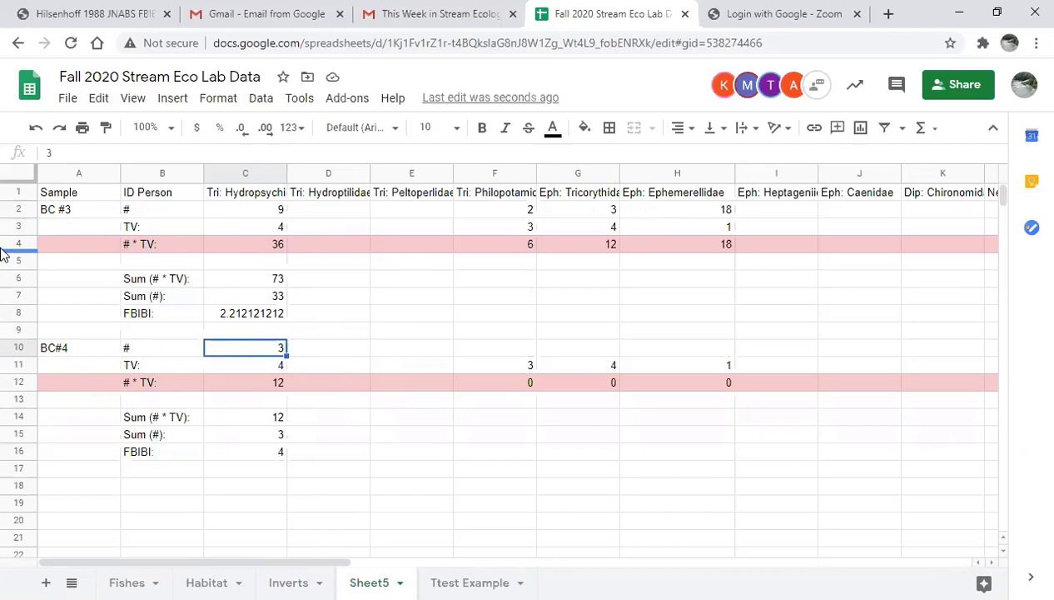
{"action": "left_click", "coordinate": [17, 209]}
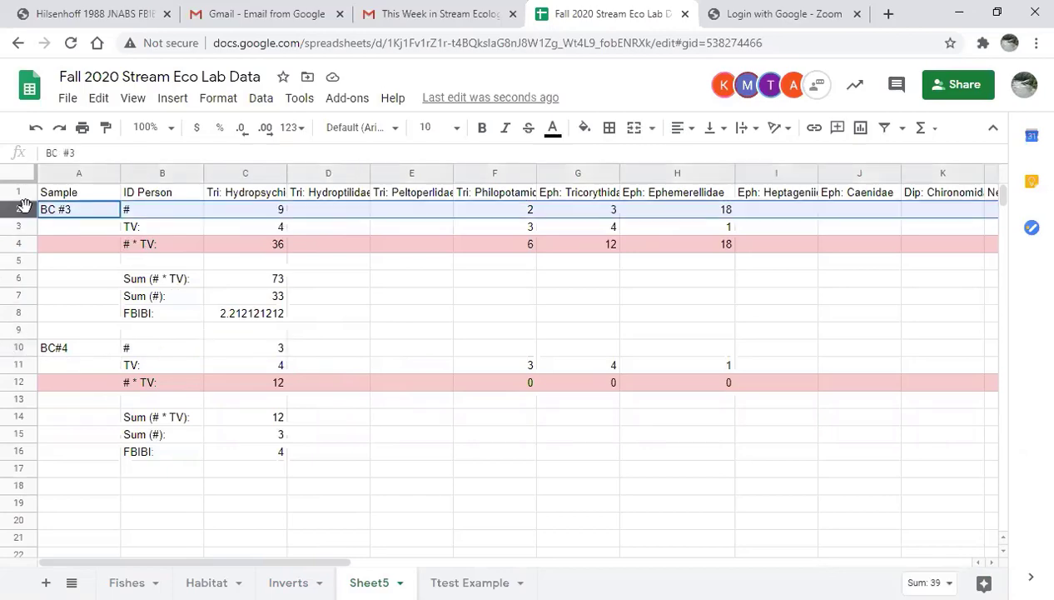
{"action": "left_click", "coordinate": [585, 128]}
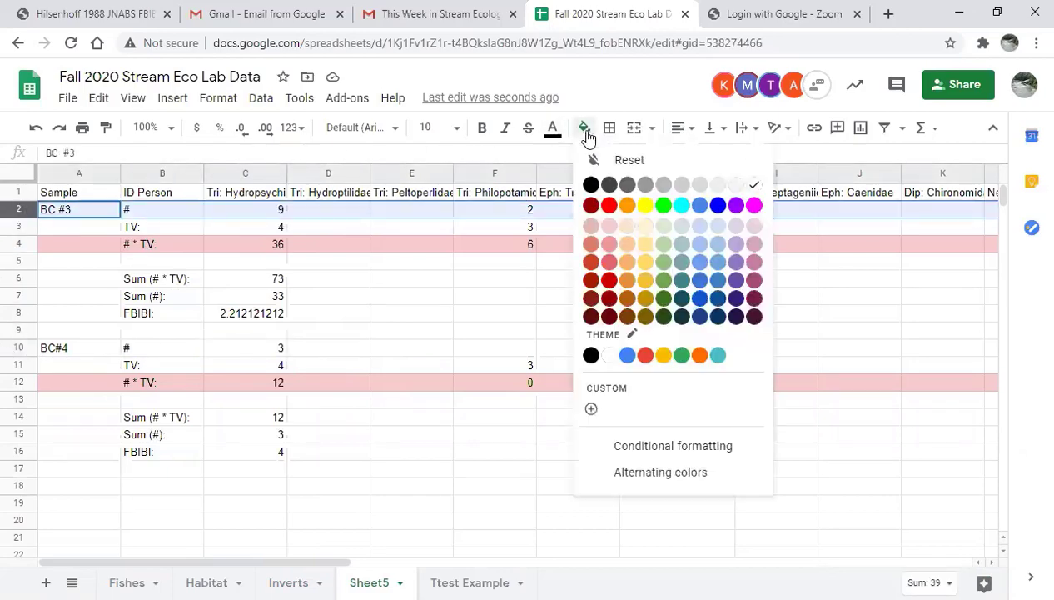
{"action": "left_click", "coordinate": [665, 243]}
{"action": "left_click", "coordinate": [485, 282]}
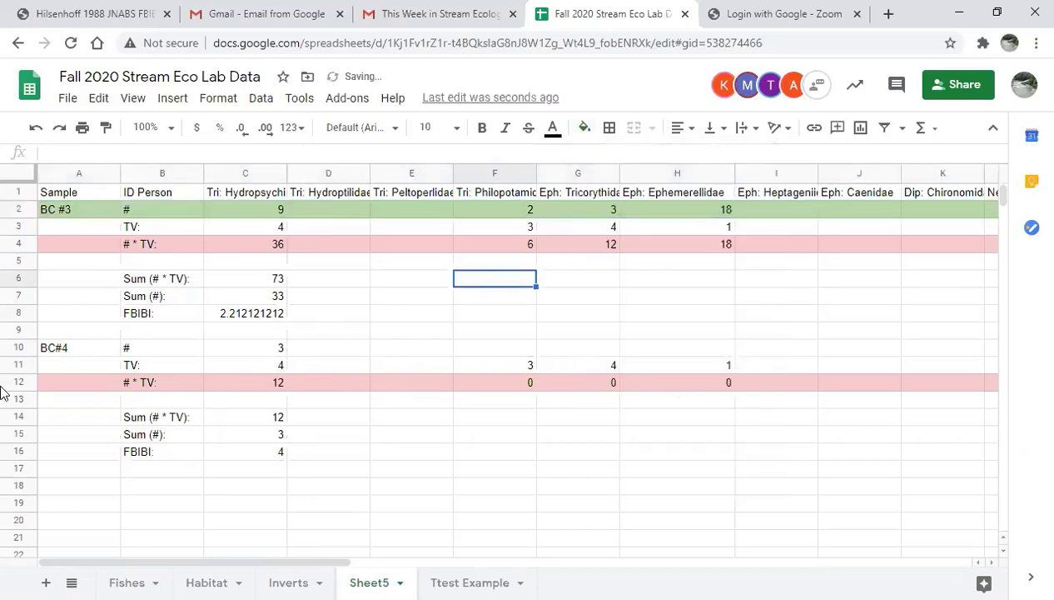
Fill the BC#4 count row (row 10) with the same light green.
{"action": "left_click", "coordinate": [18, 348]}
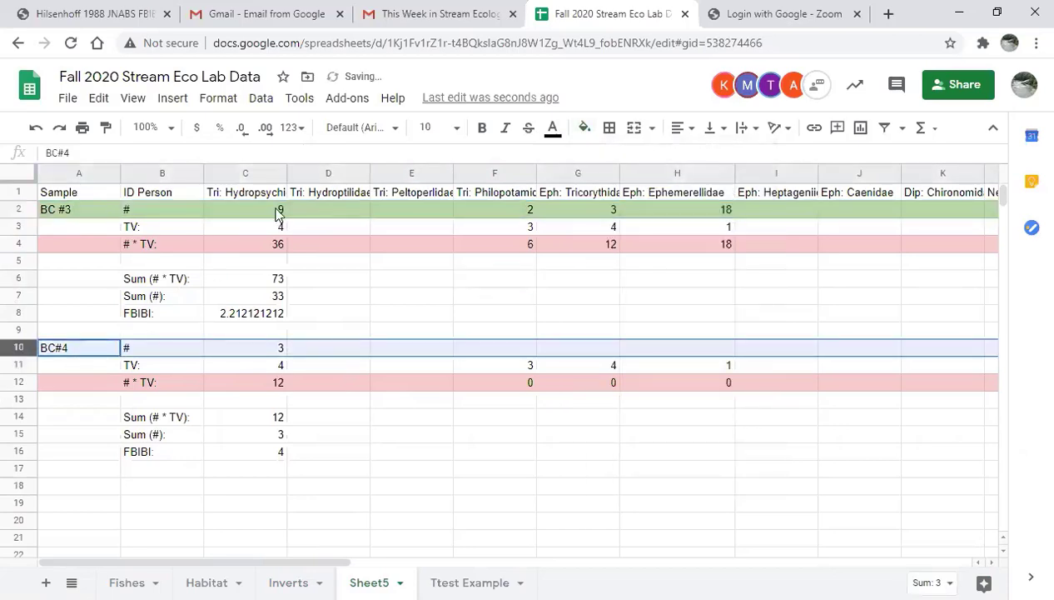
{"action": "left_click", "coordinate": [584, 128]}
{"action": "left_click", "coordinate": [665, 243]}
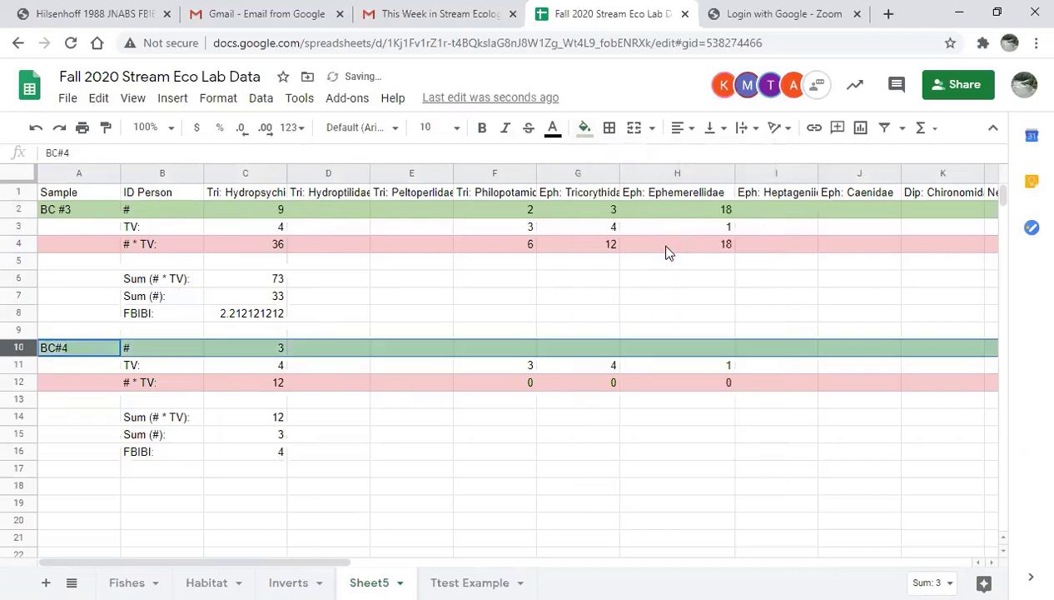
{"action": "left_click", "coordinate": [409, 315]}
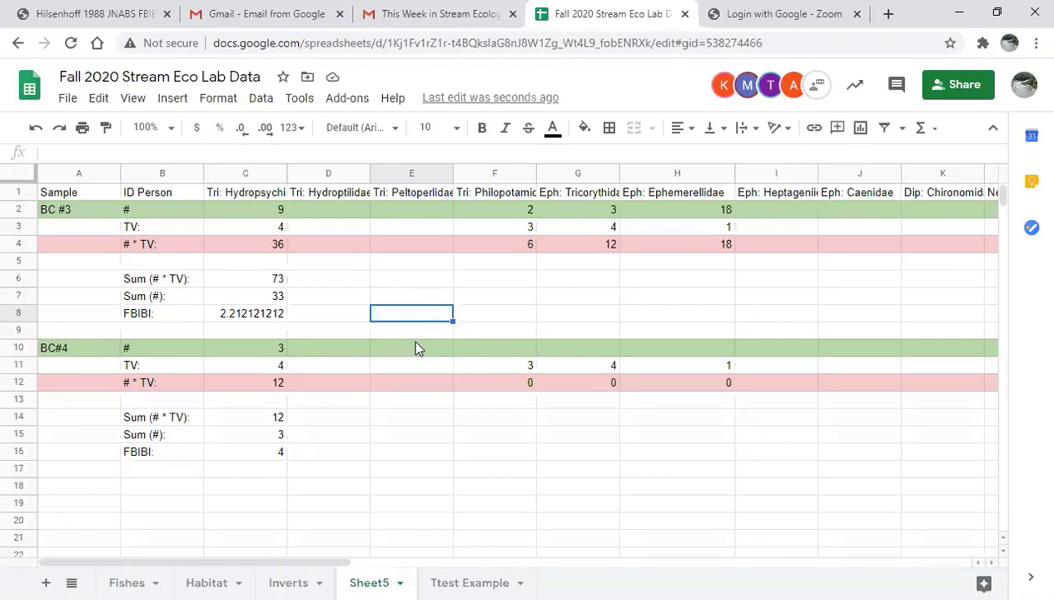
Check the BC#4 FBIBI in C16 against Table 2's water quality classes in the Hilsenhoff 1988 PDF.
{"action": "left_click", "coordinate": [246, 457]}
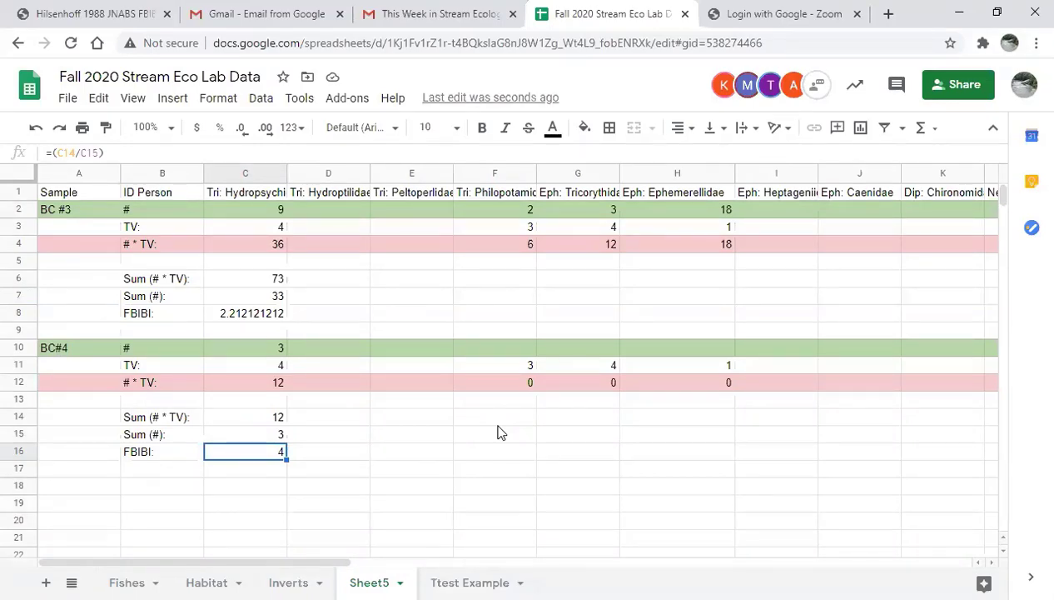
{"action": "left_click", "coordinate": [78, 18]}
{"action": "scroll", "coordinate": [616, 336], "scroll_direction": "up", "scroll_amount": 10}
{"action": "scroll", "coordinate": [616, 336], "scroll_direction": "up", "scroll_amount": 15}
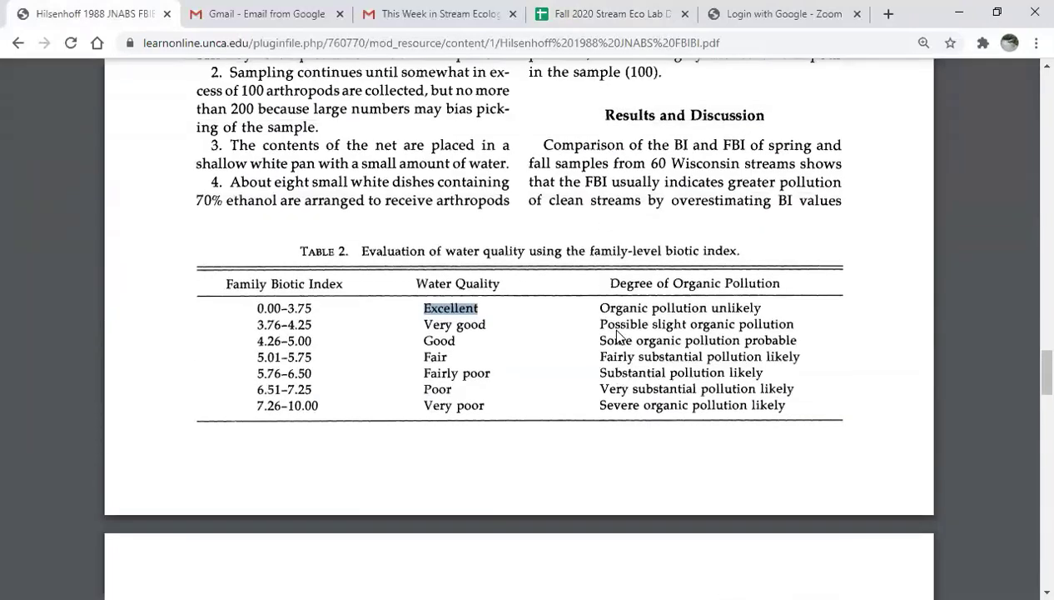
{"action": "left_click", "coordinate": [526, 339]}
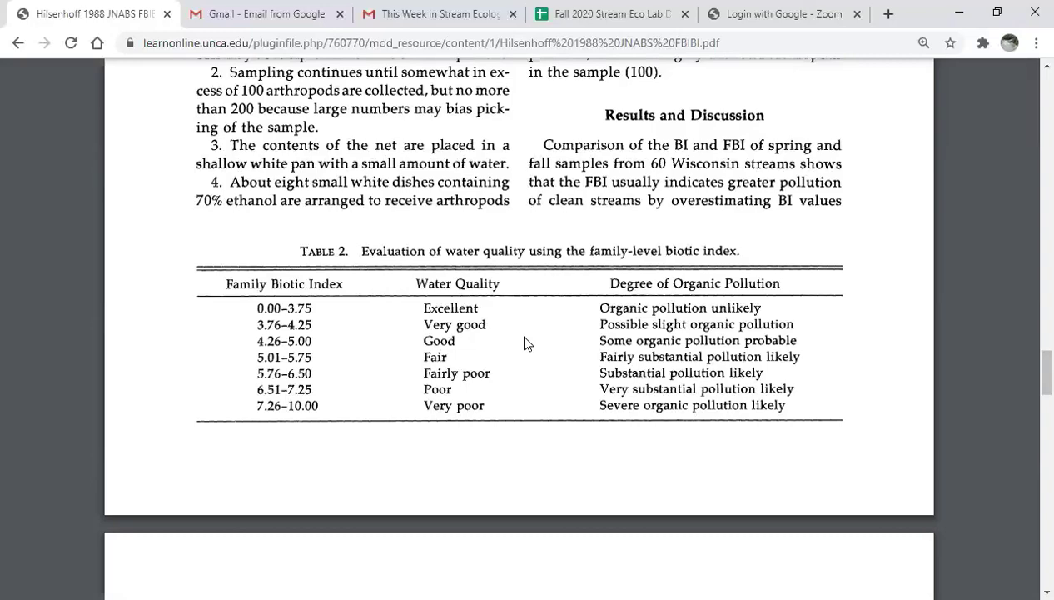
Return to the Stream Ecology course page and view the Lab Scientific Paper Sources section.
{"action": "left_click", "coordinate": [14, 48]}
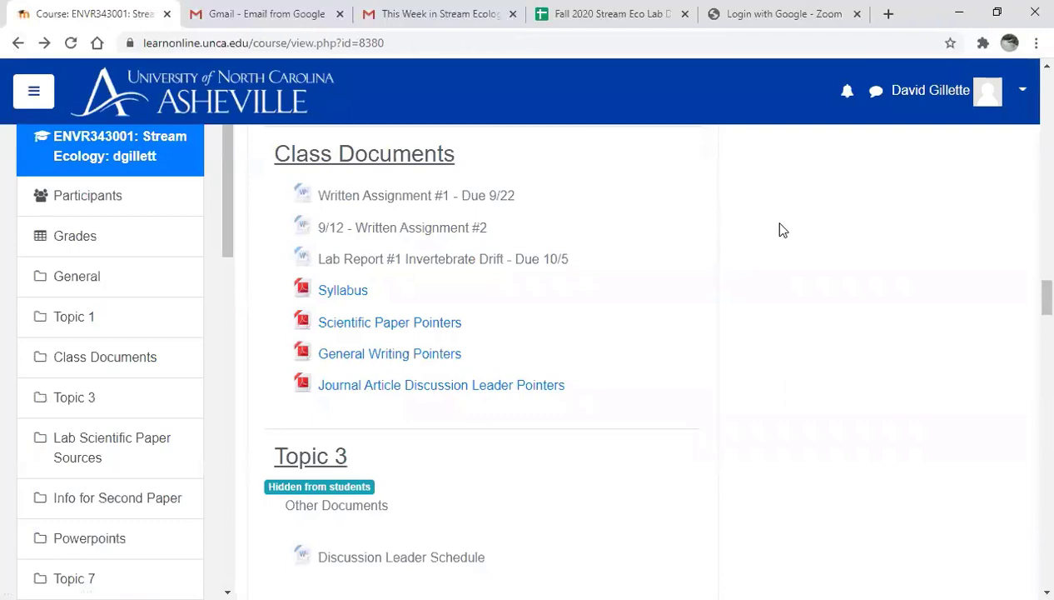
{"action": "scroll", "coordinate": [782, 228], "scroll_direction": "down", "scroll_amount": 5}
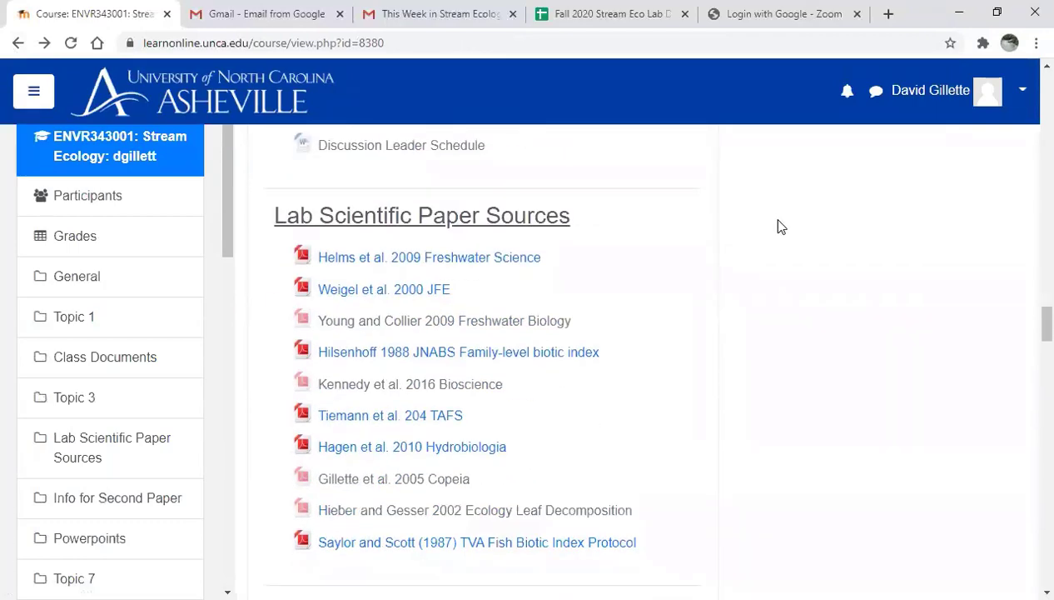
{"action": "scroll", "coordinate": [781, 227], "scroll_direction": "down", "scroll_amount": 1}
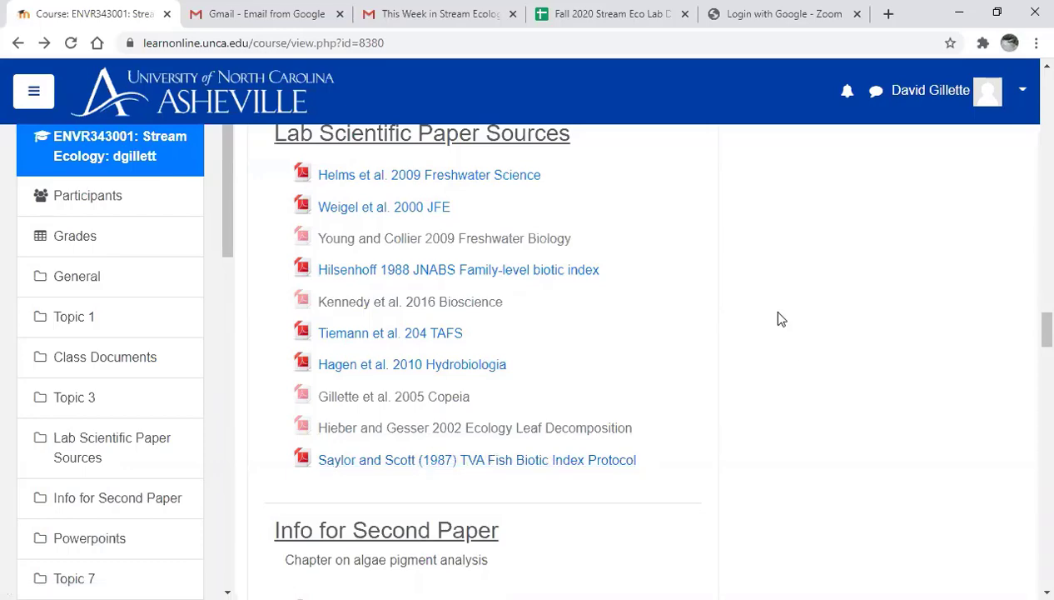
Return to the Fall 2020 Stream Eco Lab Data spreadsheet and view the file and Sheet5 options without applying any.
{"action": "left_click", "coordinate": [587, 14]}
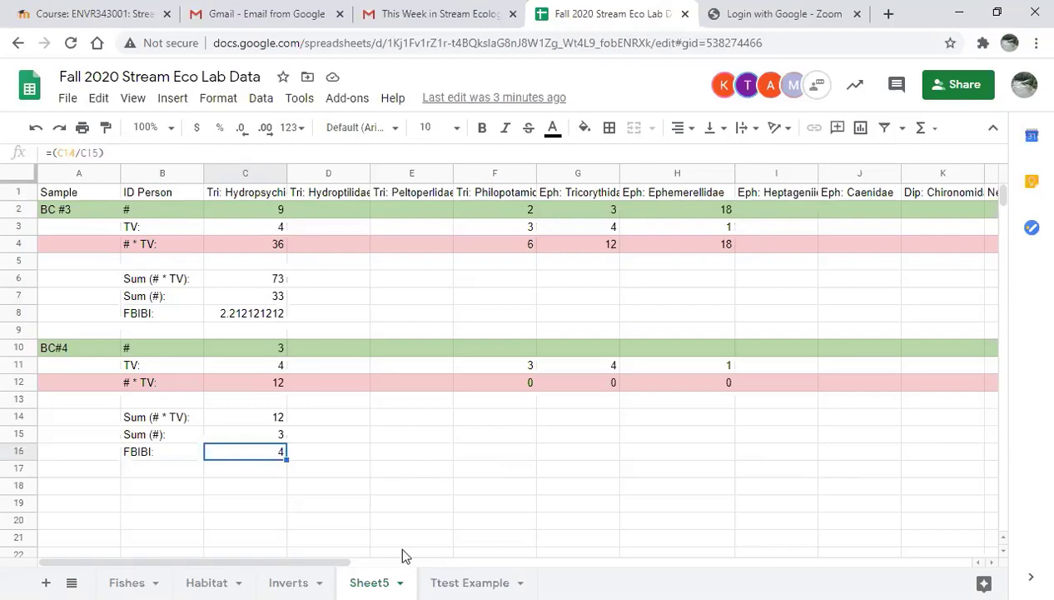
{"action": "left_click", "coordinate": [67, 99]}
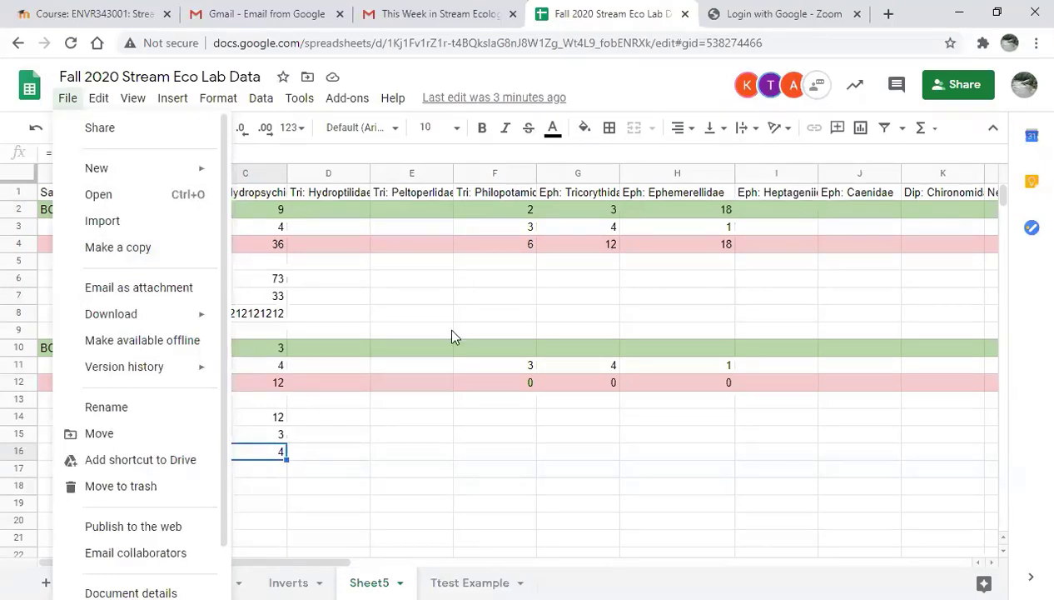
{"action": "left_click", "coordinate": [504, 436]}
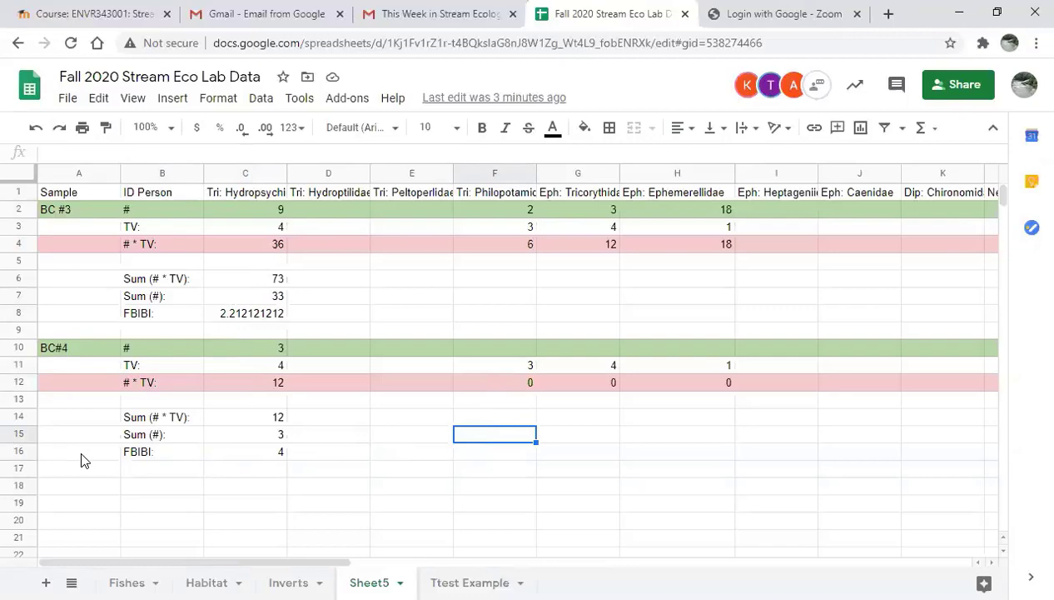
{"action": "right_click", "coordinate": [335, 570]}
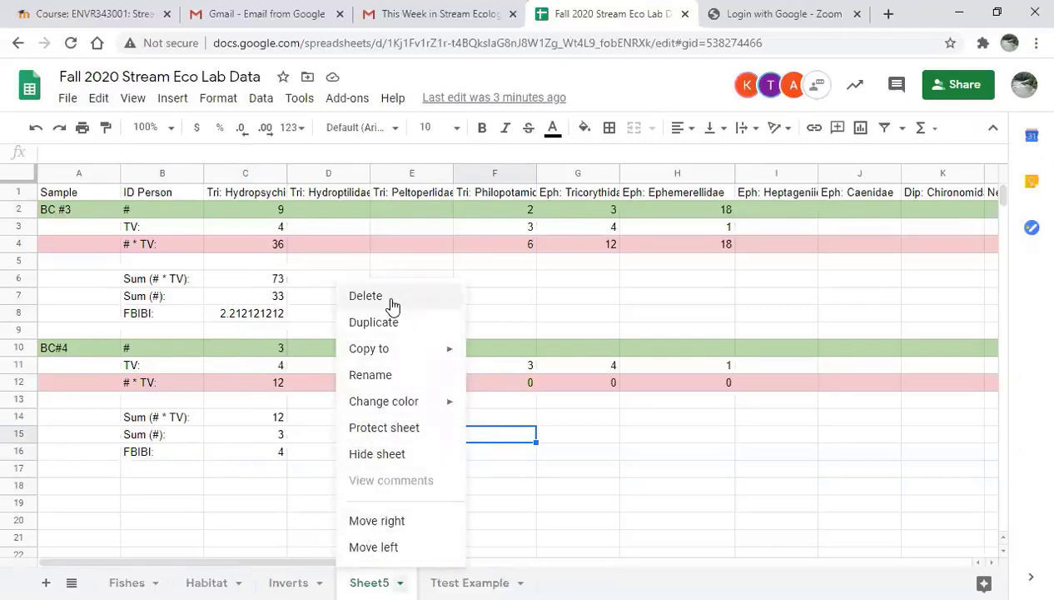
{"action": "left_click", "coordinate": [872, 521]}
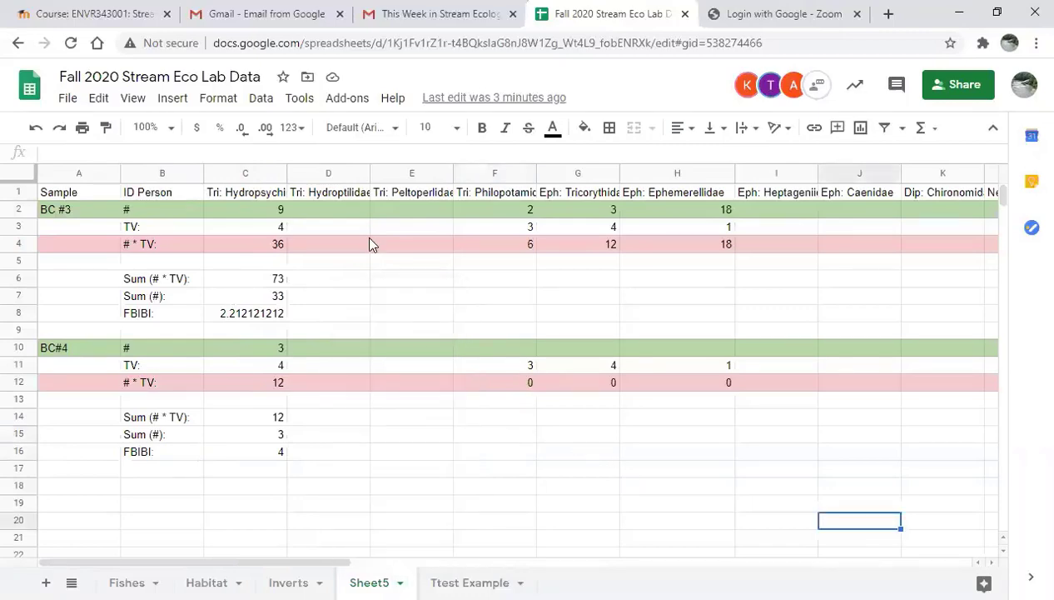
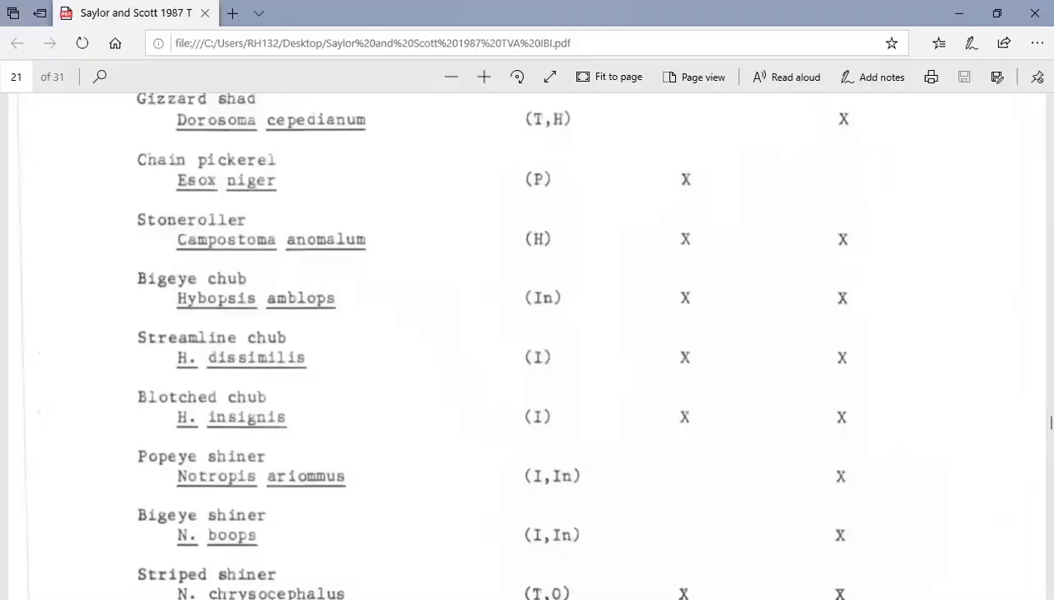
Examine the Table 5 legend and the species' tolerance and trophic guild codes on pages 21 and 22 of the Saylor and Scott 1987 PDF.
{"action": "scroll", "coordinate": [929, 360], "scroll_direction": "up", "scroll_amount": 4}
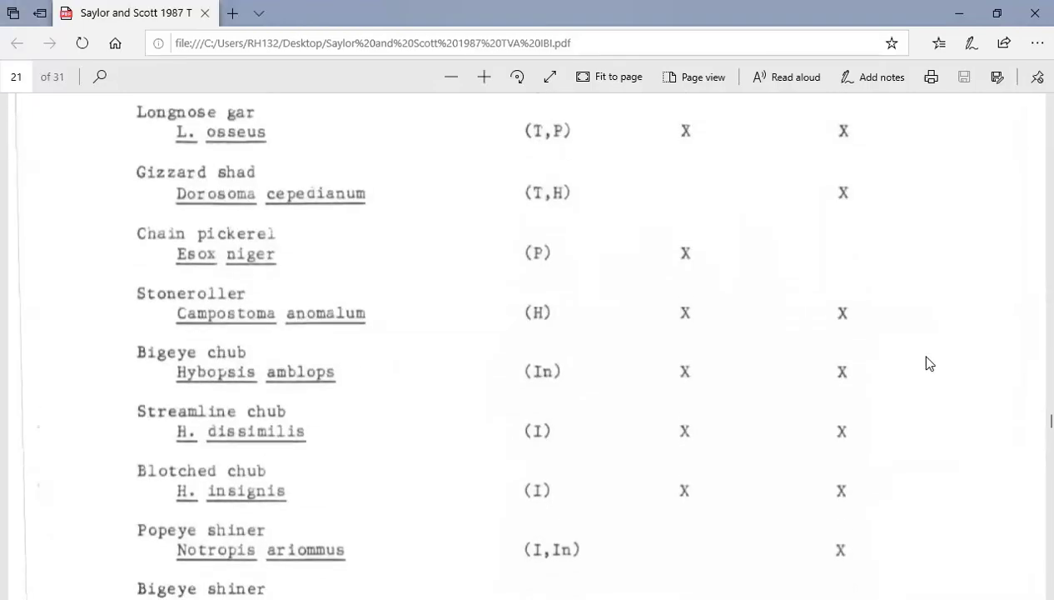
{"action": "scroll", "coordinate": [930, 364], "scroll_direction": "up", "scroll_amount": 2}
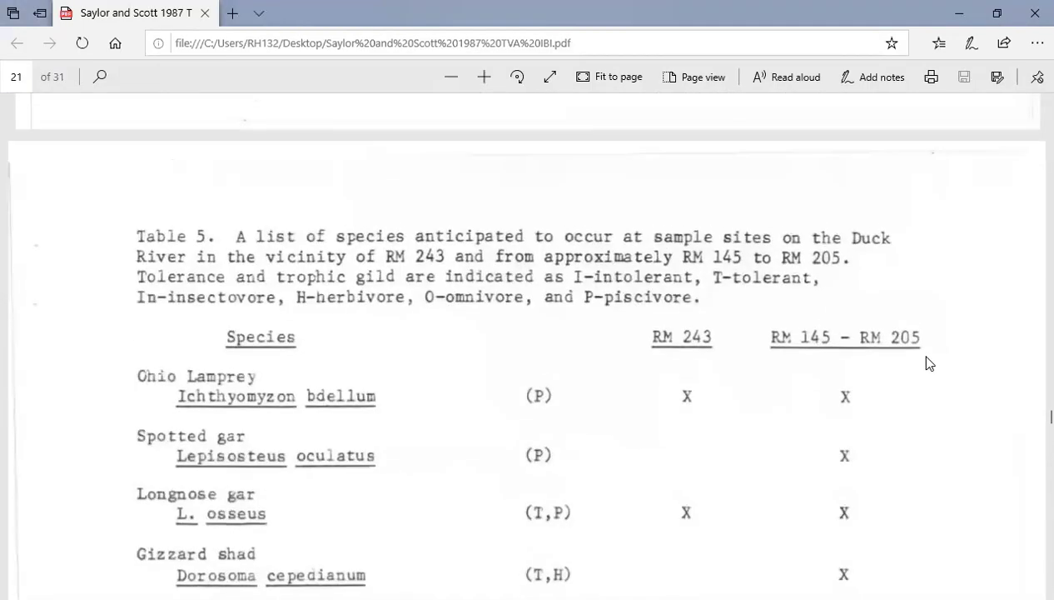
{"action": "scroll", "coordinate": [929, 363], "scroll_direction": "down", "scroll_amount": 1}
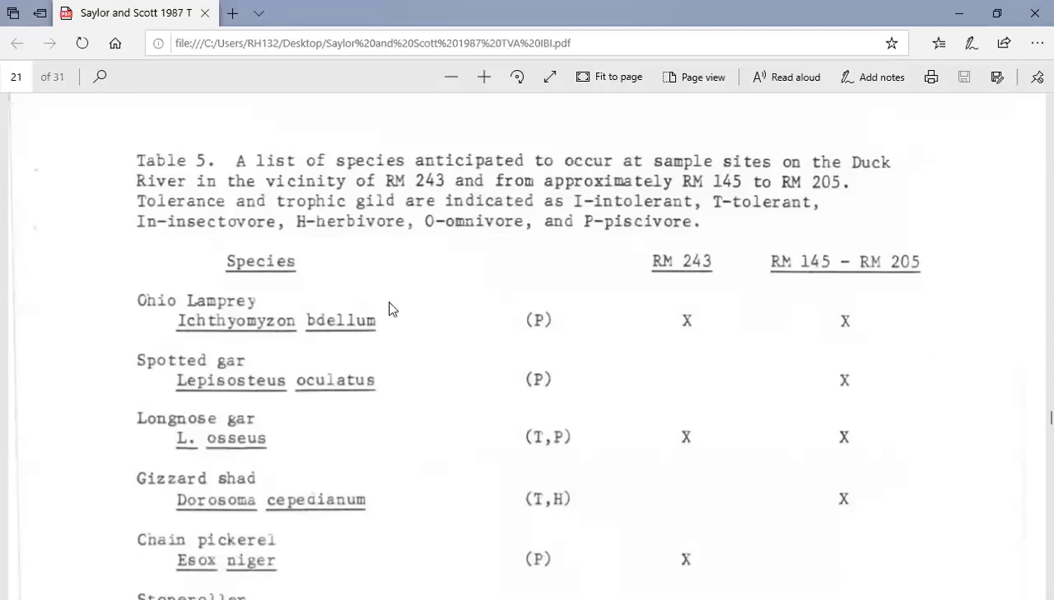
{"action": "scroll", "coordinate": [392, 308], "scroll_direction": "down", "scroll_amount": 2}
{"action": "scroll", "coordinate": [391, 308], "scroll_direction": "up", "scroll_amount": 1}
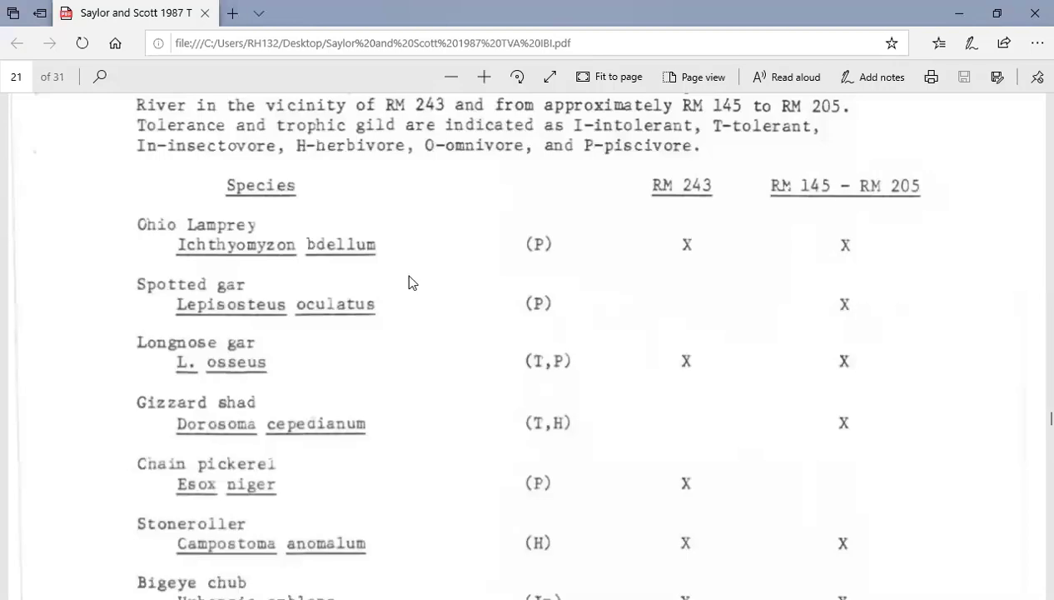
{"action": "scroll", "coordinate": [414, 279], "scroll_direction": "down", "scroll_amount": 1}
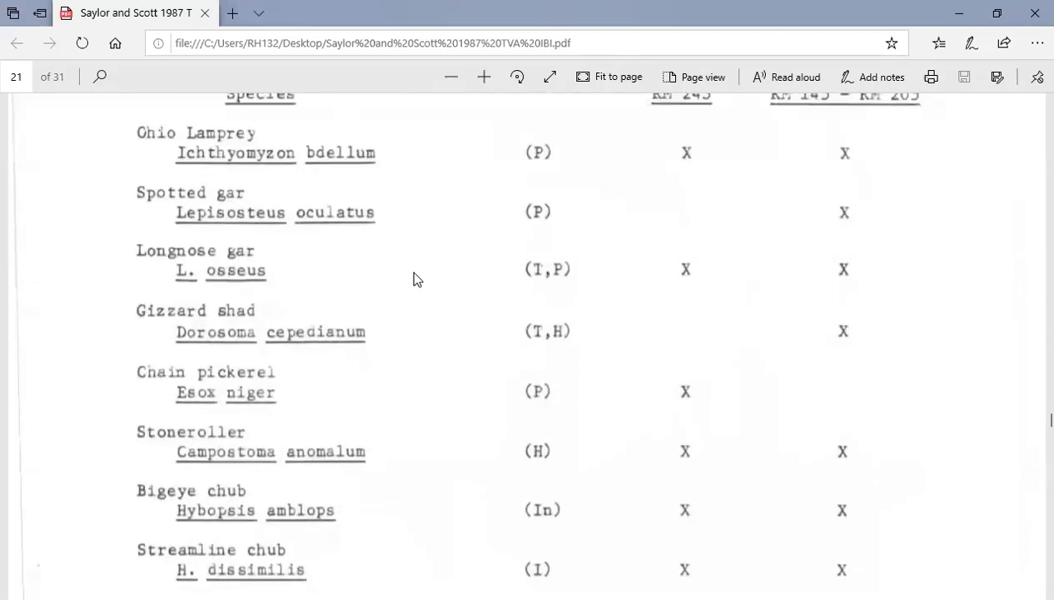
{"action": "scroll", "coordinate": [417, 279], "scroll_direction": "down", "scroll_amount": 1}
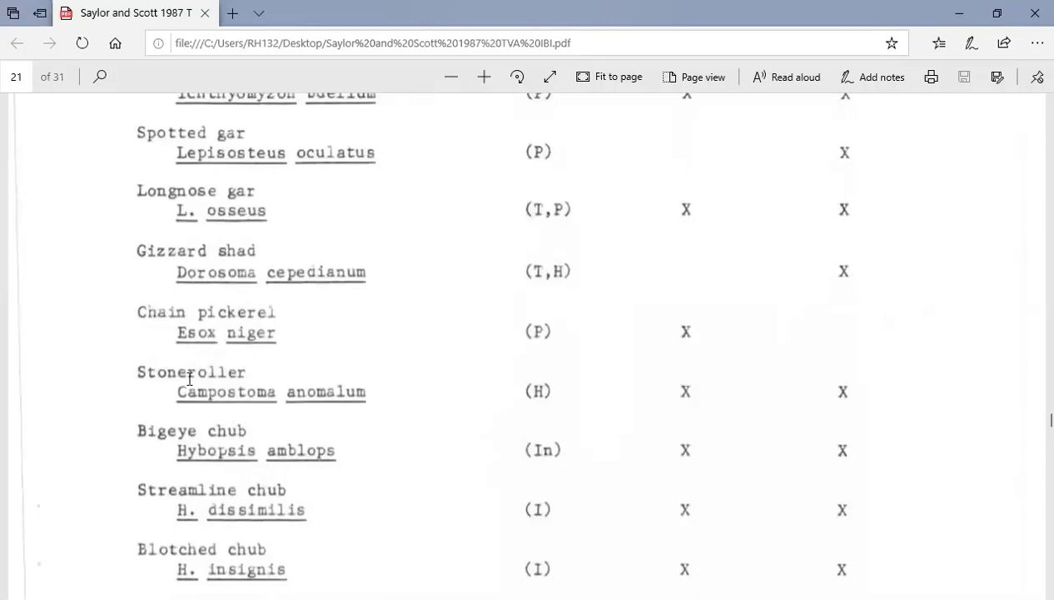
{"action": "scroll", "coordinate": [371, 398], "scroll_direction": "down", "scroll_amount": 1}
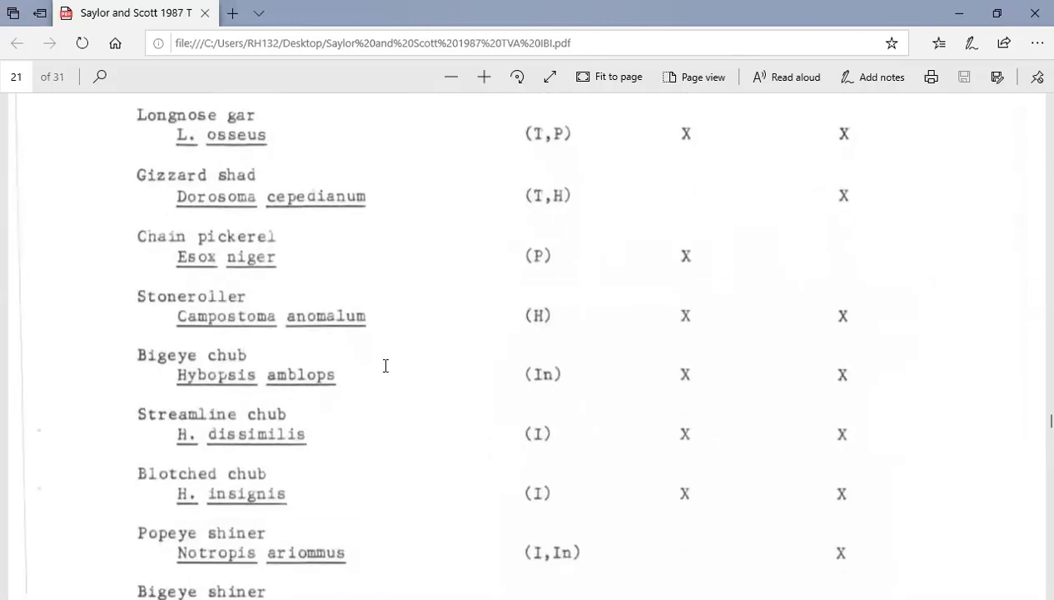
{"action": "scroll", "coordinate": [385, 366], "scroll_direction": "down", "scroll_amount": 1}
{"action": "scroll", "coordinate": [385, 365], "scroll_direction": "down", "scroll_amount": 4}
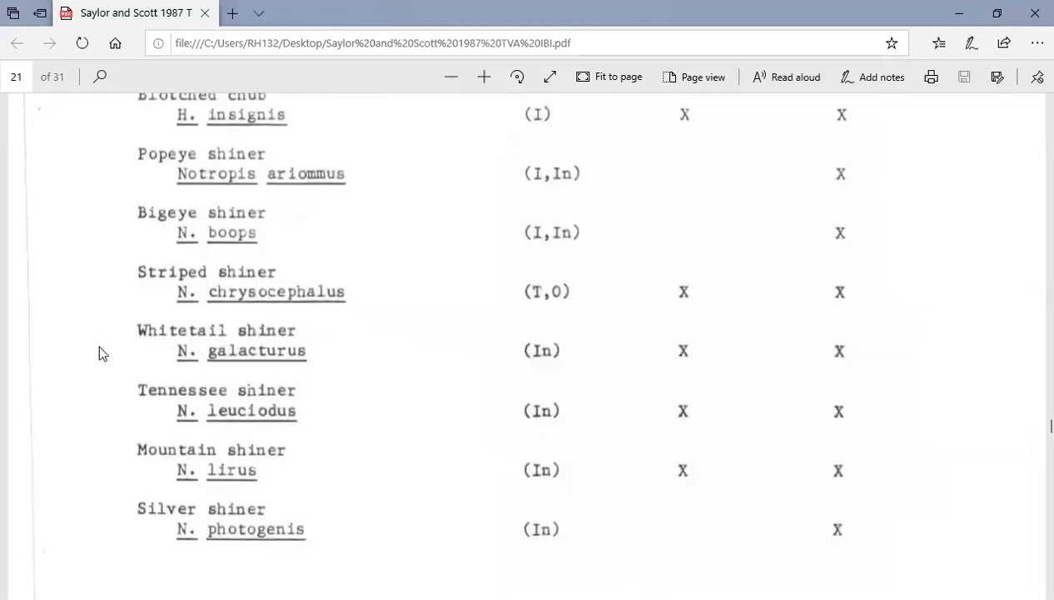
{"action": "scroll", "coordinate": [386, 330], "scroll_direction": "down", "scroll_amount": 2}
{"action": "scroll", "coordinate": [386, 330], "scroll_direction": "down", "scroll_amount": 6}
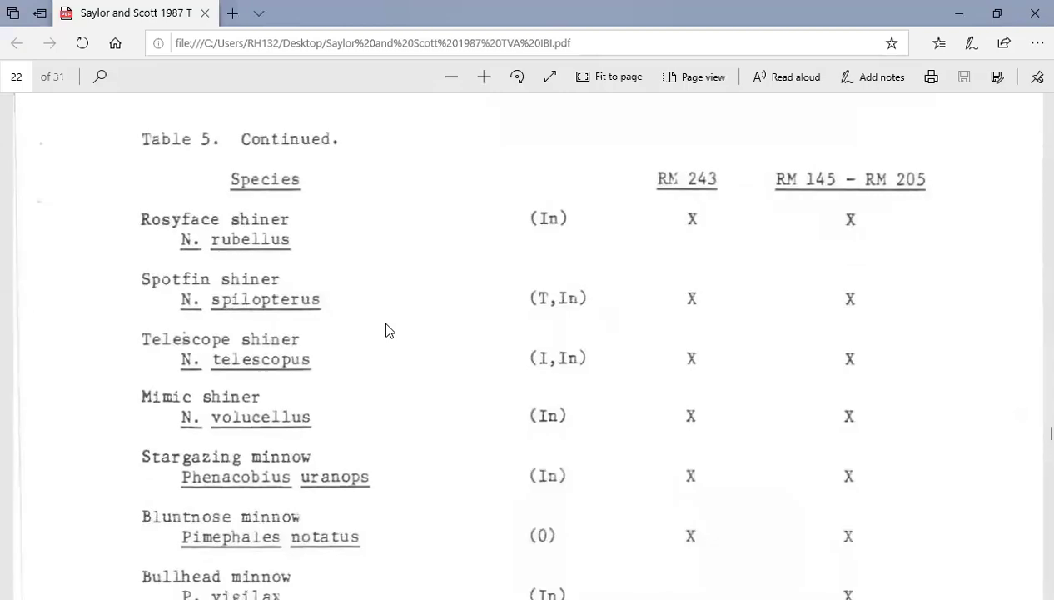
{"action": "scroll", "coordinate": [237, 425], "scroll_direction": "down", "scroll_amount": 2}
{"action": "scroll", "coordinate": [237, 425], "scroll_direction": "down", "scroll_amount": 2}
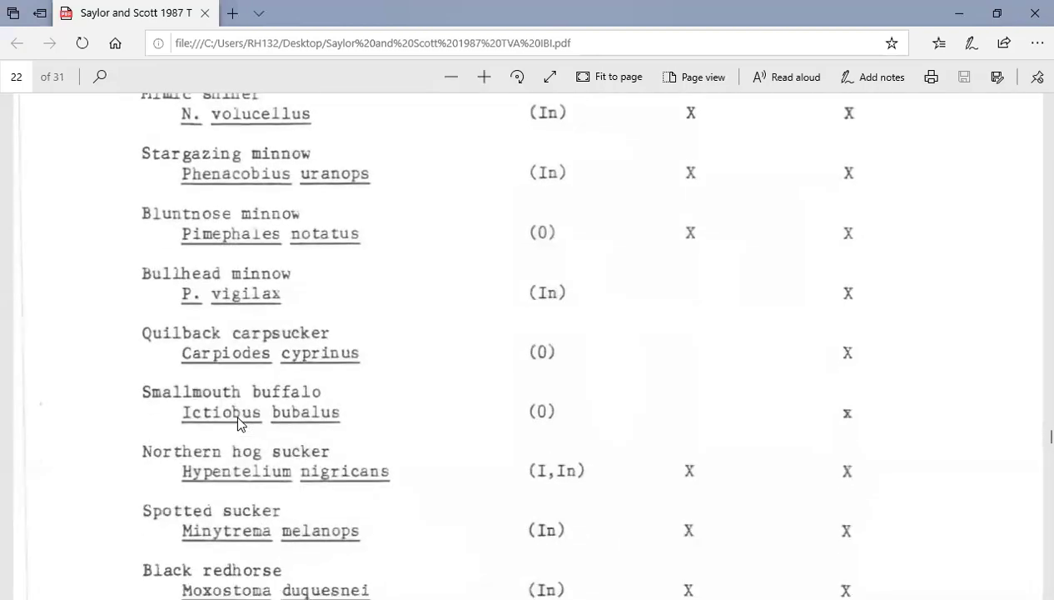
Go back to the start of Table 5 on page 21 and review the codes listed beside the first species.
{"action": "scroll", "coordinate": [242, 429], "scroll_direction": "up", "scroll_amount": 3}
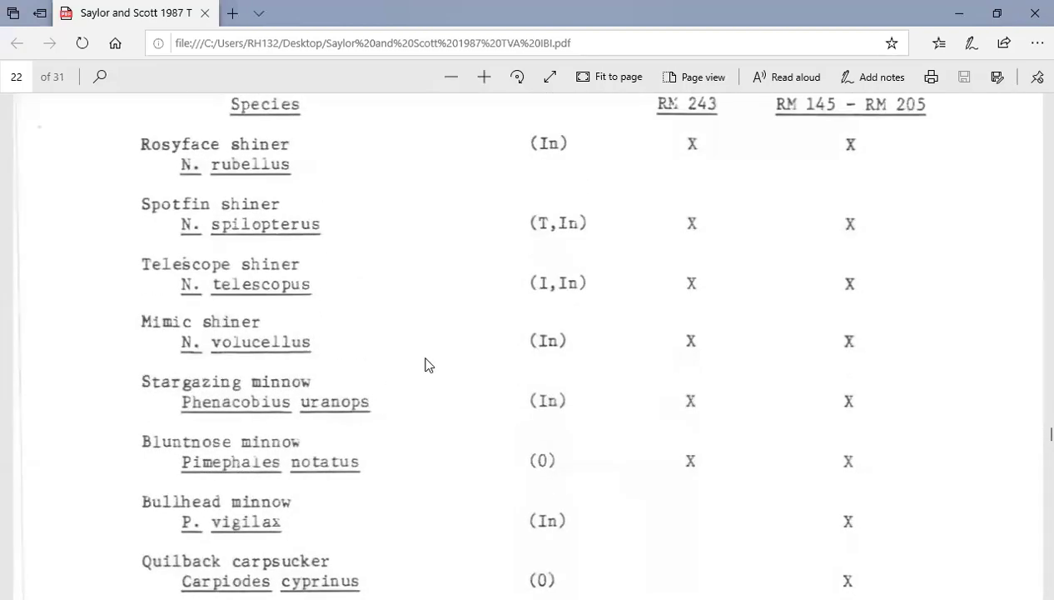
{"action": "scroll", "coordinate": [423, 349], "scroll_direction": "up", "scroll_amount": 4}
{"action": "scroll", "coordinate": [423, 345], "scroll_direction": "up", "scroll_amount": 10}
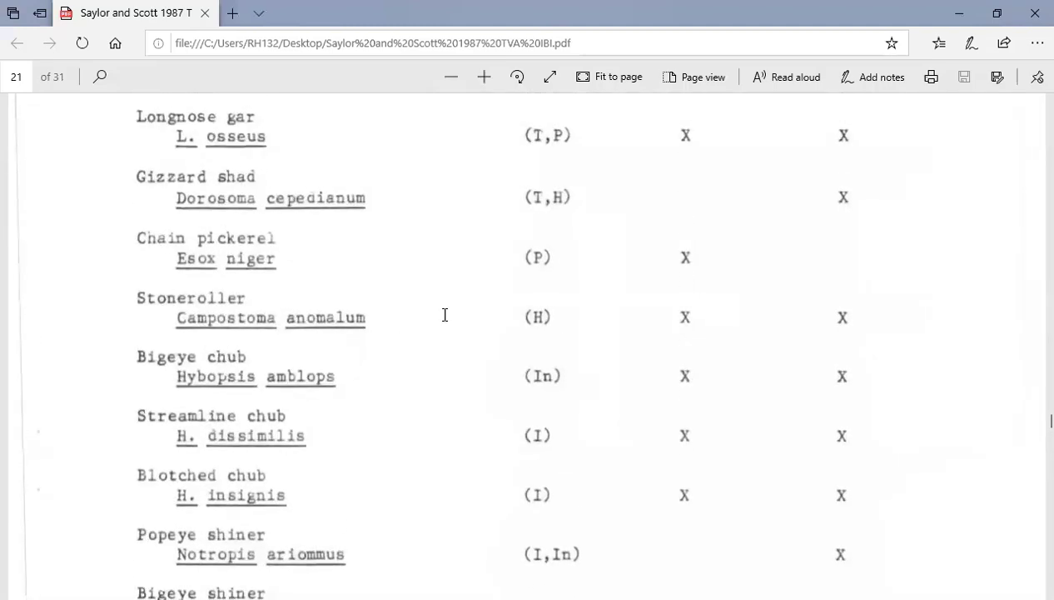
{"action": "scroll", "coordinate": [466, 285], "scroll_direction": "up", "scroll_amount": 3}
{"action": "scroll", "coordinate": [472, 279], "scroll_direction": "down", "scroll_amount": 1}
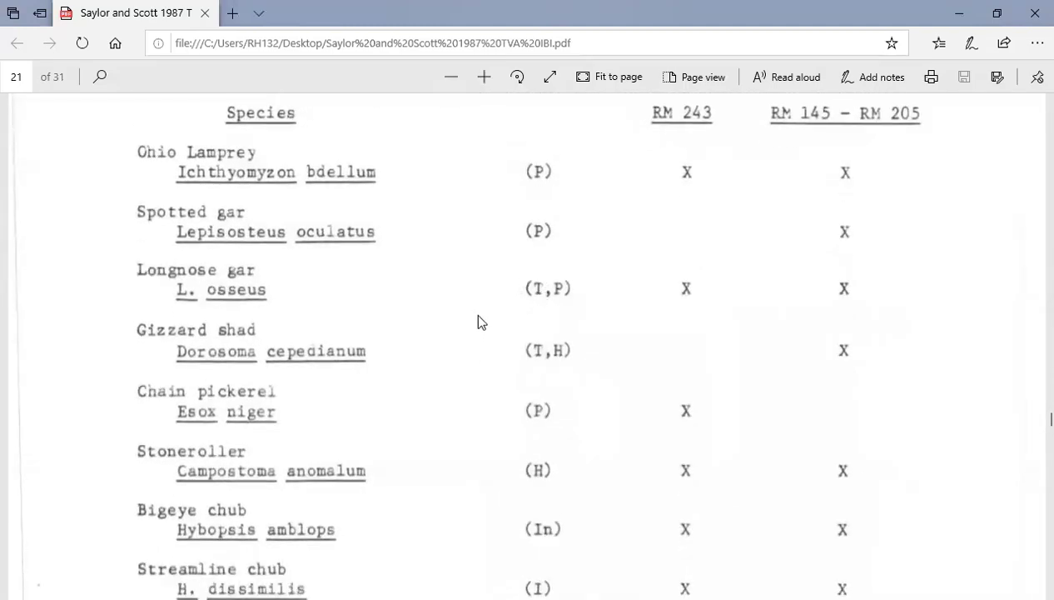
{"action": "scroll", "coordinate": [480, 321], "scroll_direction": "down", "scroll_amount": 1}
{"action": "scroll", "coordinate": [480, 321], "scroll_direction": "down", "scroll_amount": 4}
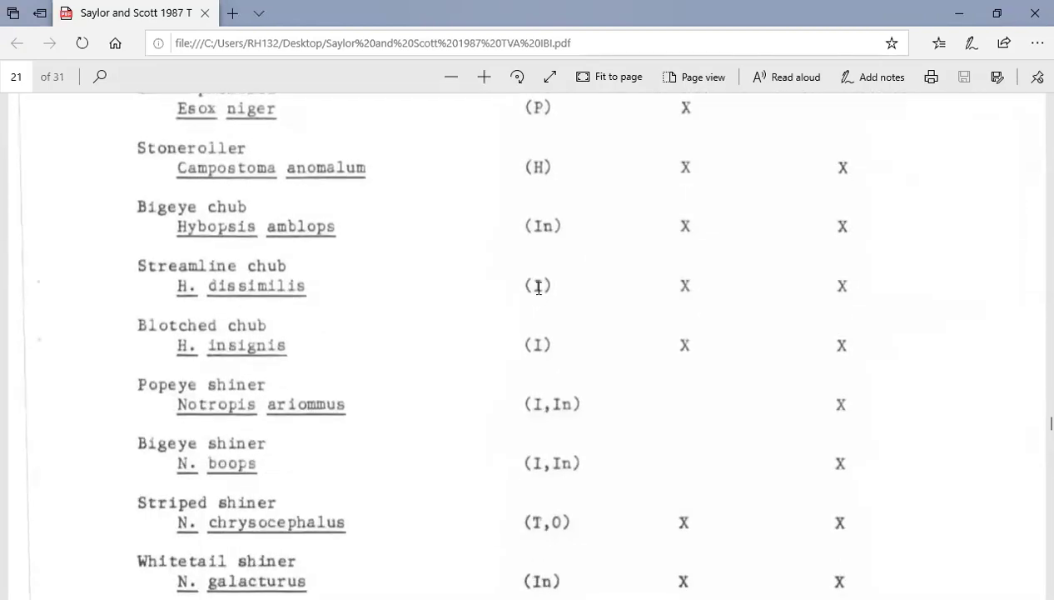
{"action": "scroll", "coordinate": [487, 345], "scroll_direction": "down", "scroll_amount": 1}
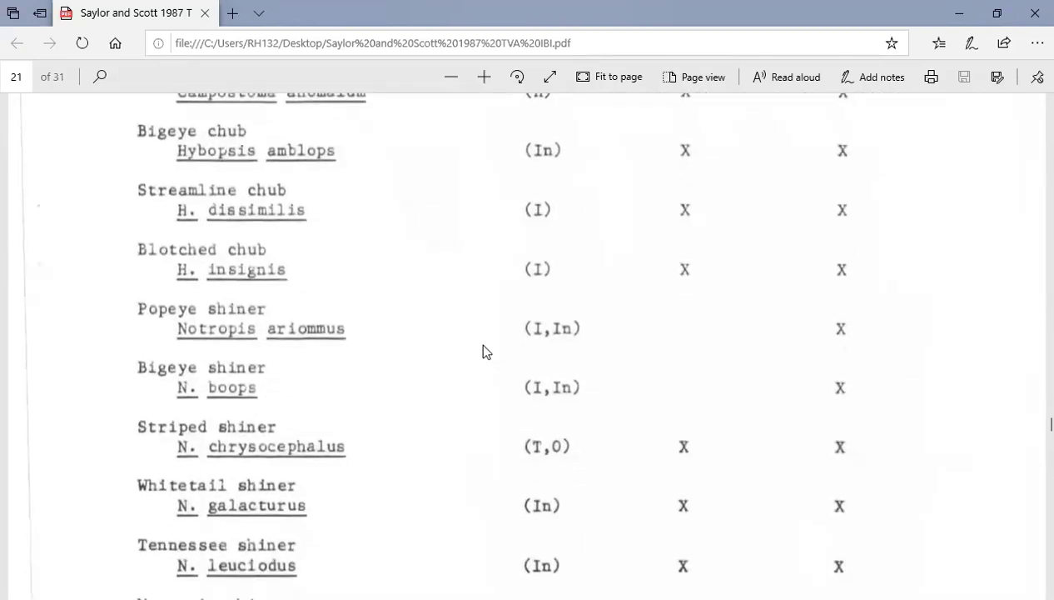
Read through the Table 5 continuation on pages 22 and 23 for minnow, sucker, catfish and sunfish tolerance and trophic codes.
{"action": "scroll", "coordinate": [483, 345], "scroll_direction": "down", "scroll_amount": 7}
{"action": "scroll", "coordinate": [483, 345], "scroll_direction": "down", "scroll_amount": 4}
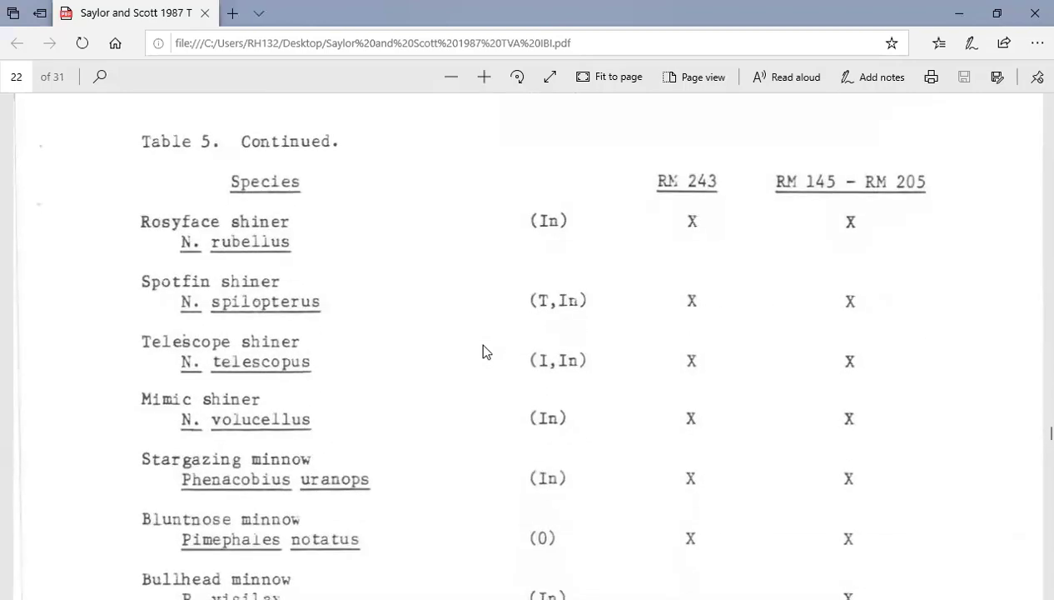
{"action": "scroll", "coordinate": [487, 350], "scroll_direction": "down", "scroll_amount": 5}
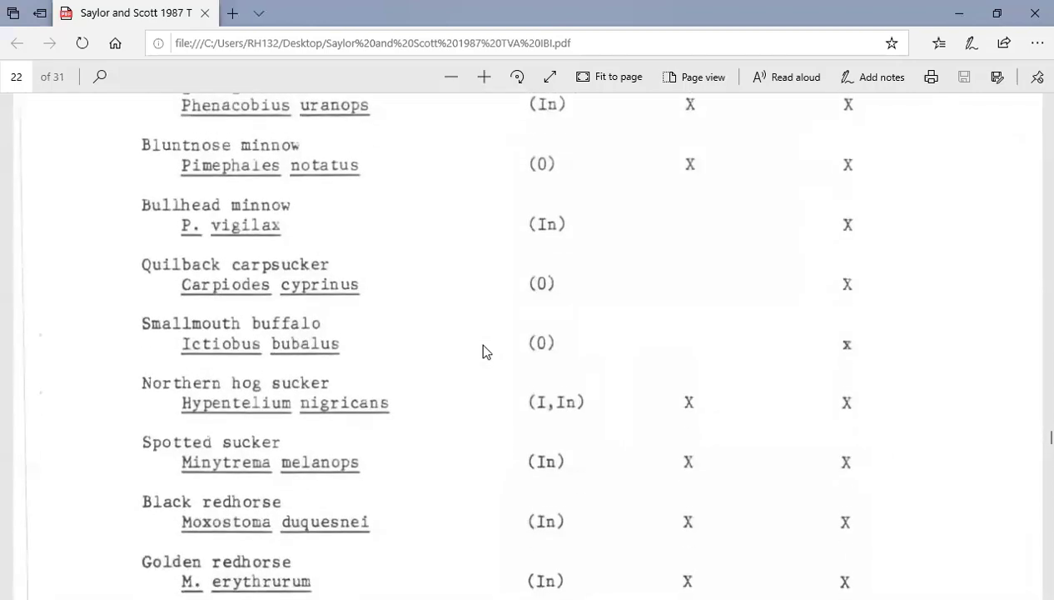
{"action": "scroll", "coordinate": [486, 350], "scroll_direction": "down", "scroll_amount": 5}
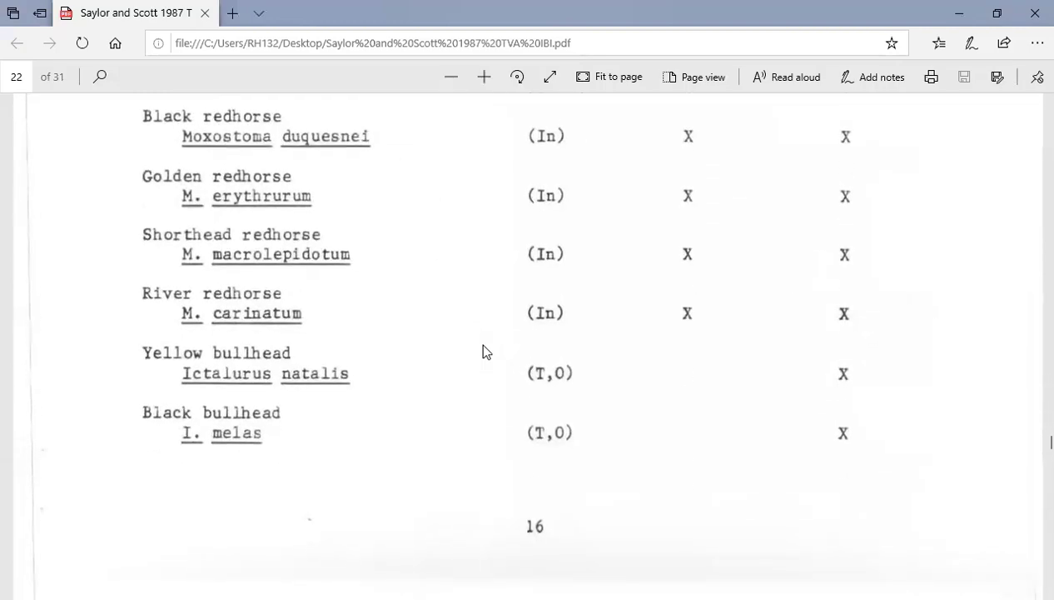
{"action": "scroll", "coordinate": [487, 352], "scroll_direction": "down", "scroll_amount": 7}
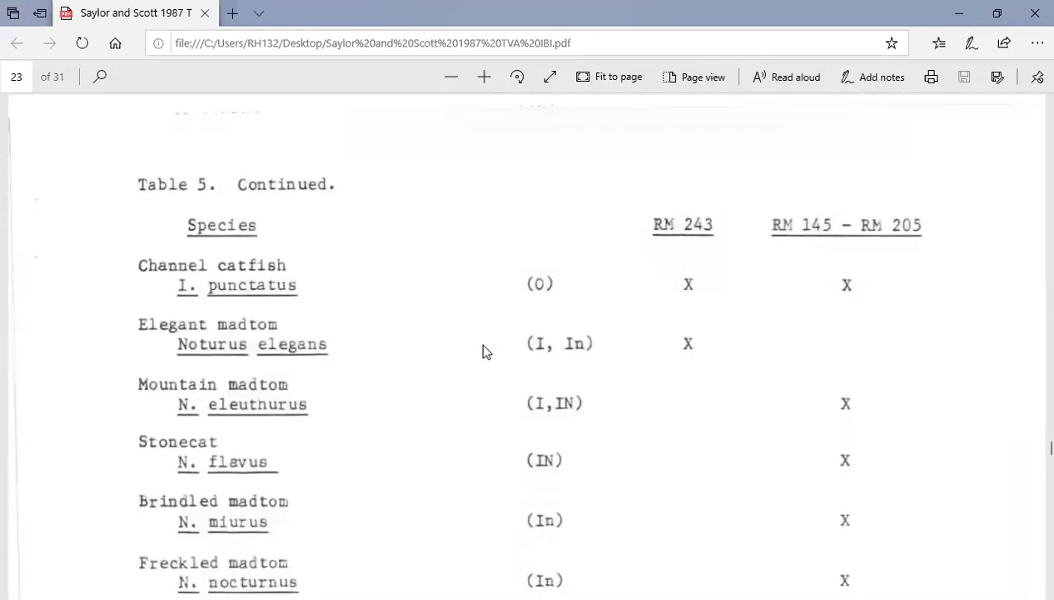
{"action": "scroll", "coordinate": [486, 352], "scroll_direction": "down", "scroll_amount": 3}
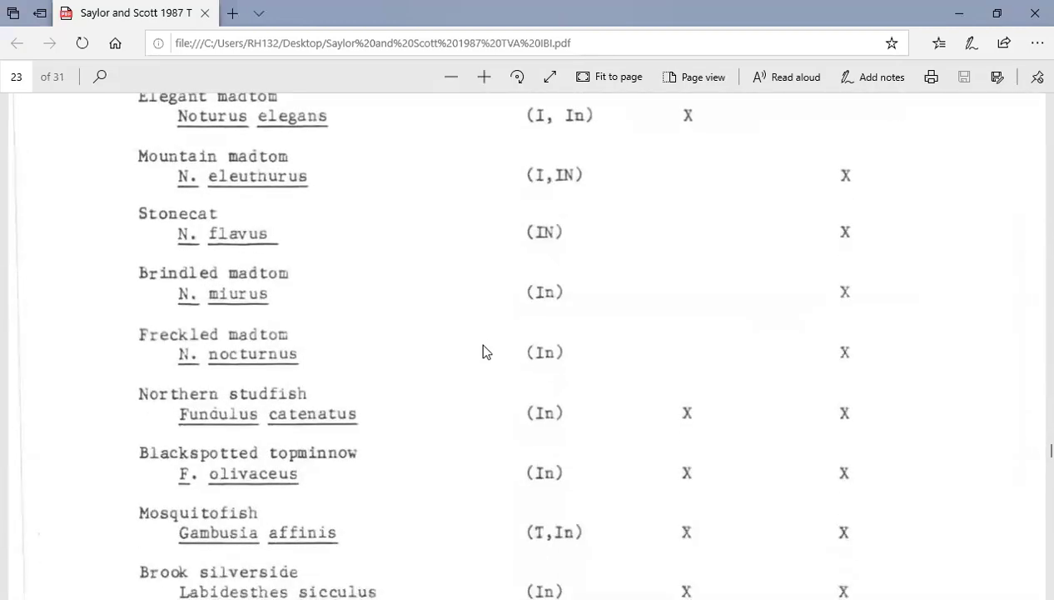
{"action": "scroll", "coordinate": [487, 352], "scroll_direction": "down", "scroll_amount": 4}
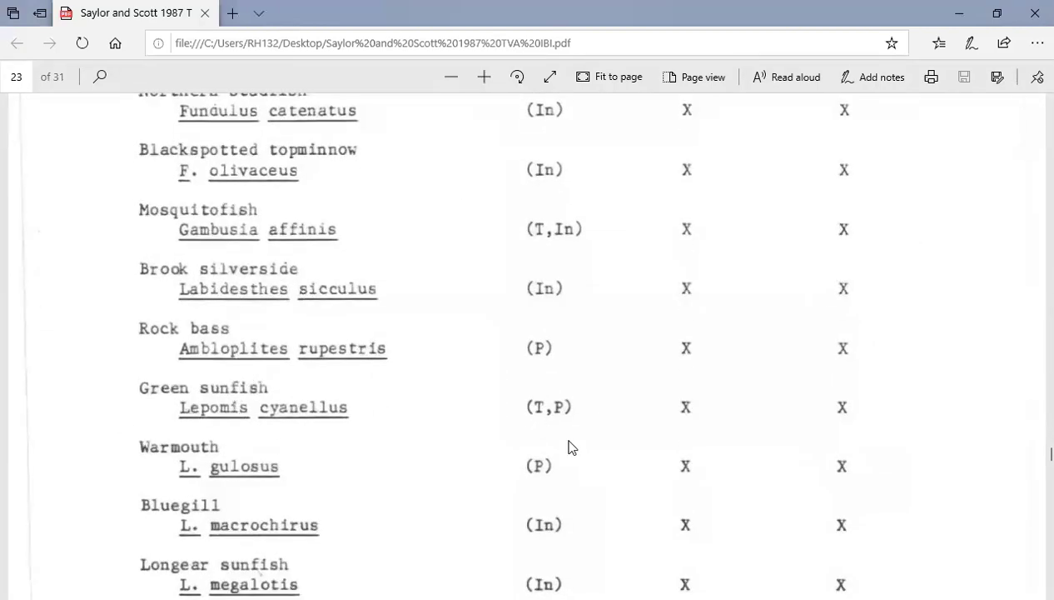
{"action": "scroll", "coordinate": [466, 378], "scroll_direction": "down", "scroll_amount": 2}
{"action": "scroll", "coordinate": [468, 376], "scroll_direction": "down", "scroll_amount": 8}
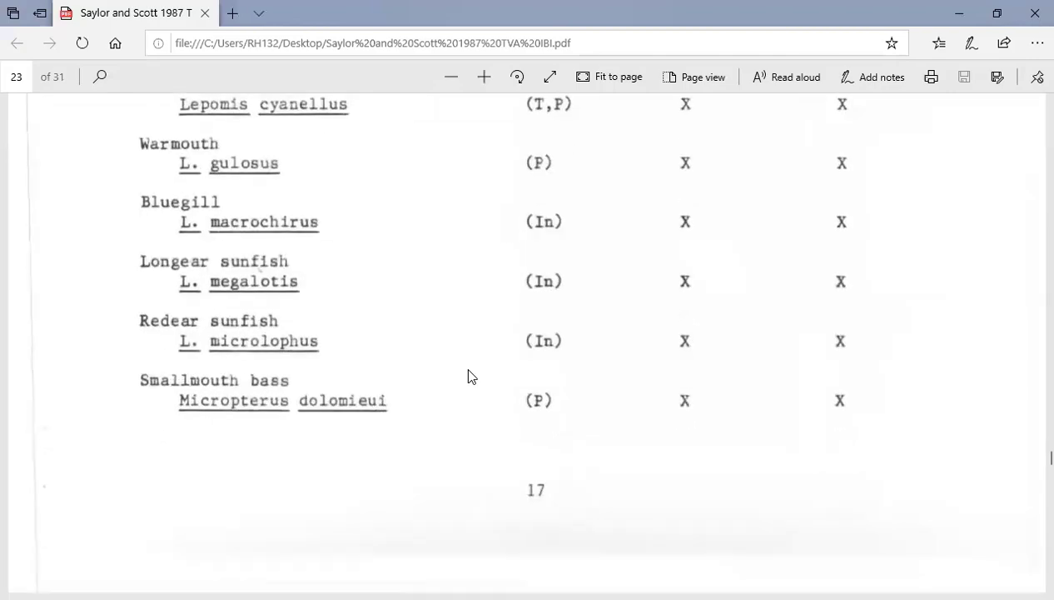
Read the rest of Table 5 on pages 24 to 26, covering bass, darters, creek chub and the asterisked species.
{"action": "scroll", "coordinate": [468, 376], "scroll_direction": "down", "scroll_amount": 2}
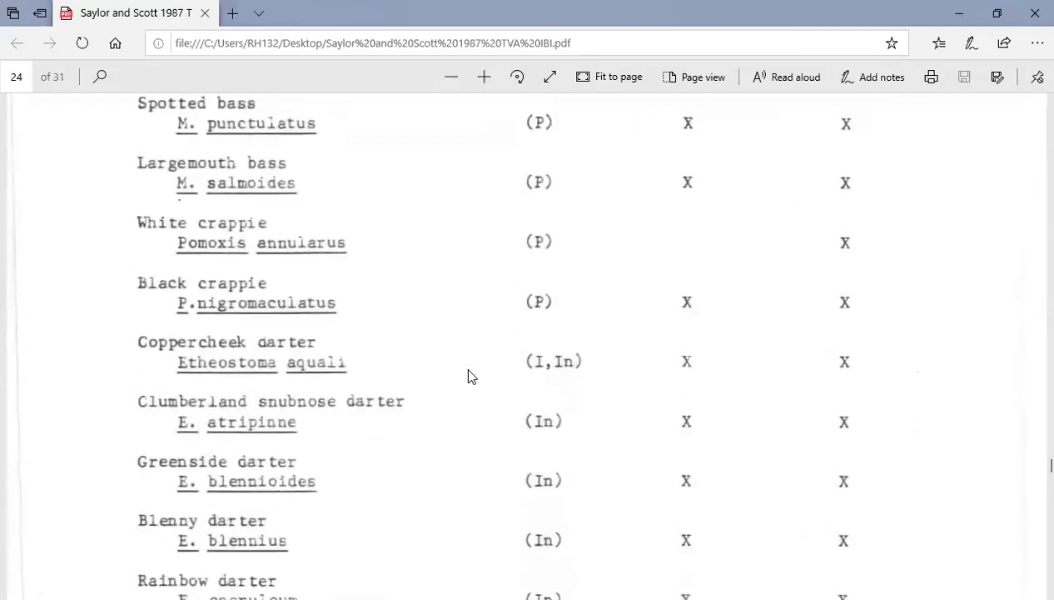
{"action": "scroll", "coordinate": [468, 376], "scroll_direction": "down", "scroll_amount": 4}
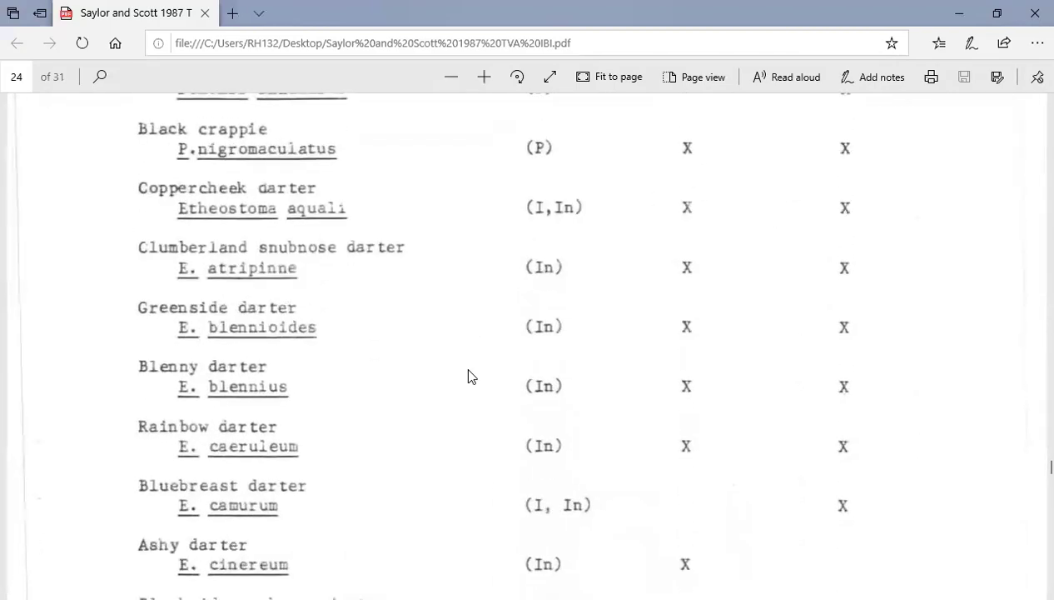
{"action": "scroll", "coordinate": [468, 376], "scroll_direction": "down", "scroll_amount": 5}
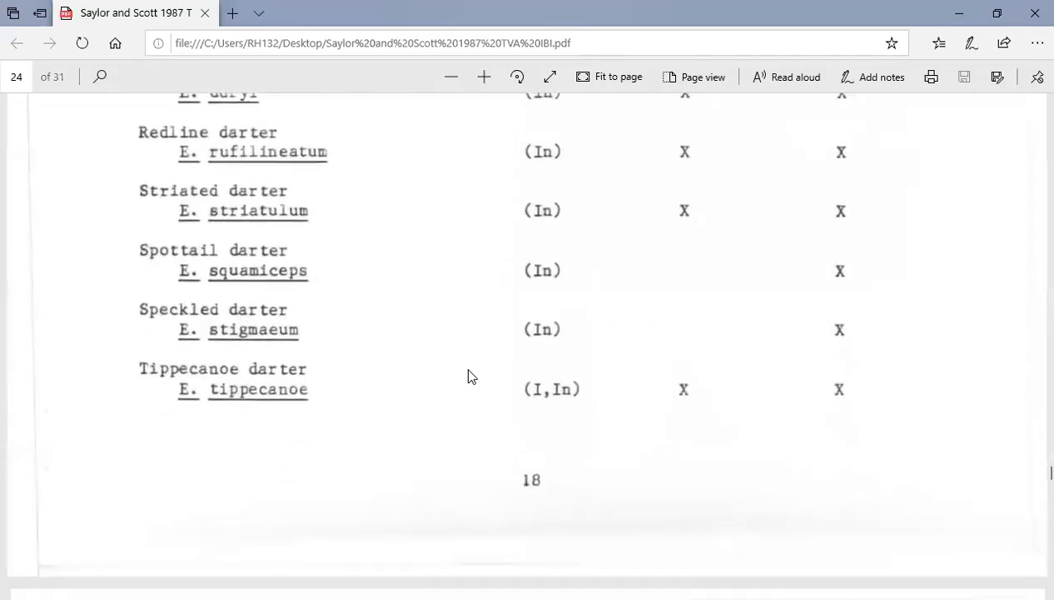
{"action": "scroll", "coordinate": [468, 376], "scroll_direction": "down", "scroll_amount": 8}
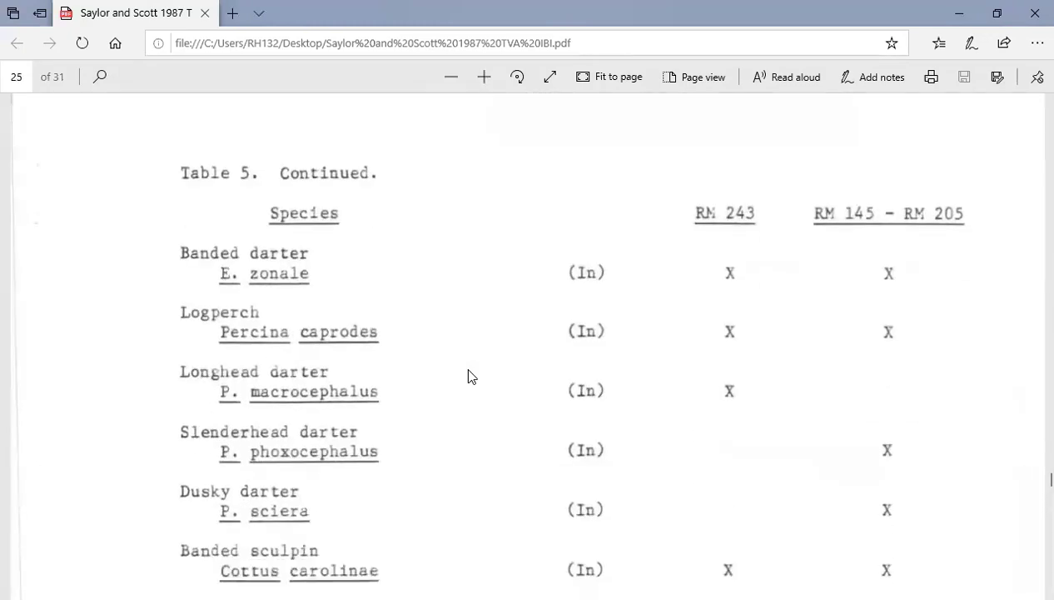
{"action": "scroll", "coordinate": [469, 376], "scroll_direction": "down", "scroll_amount": 3}
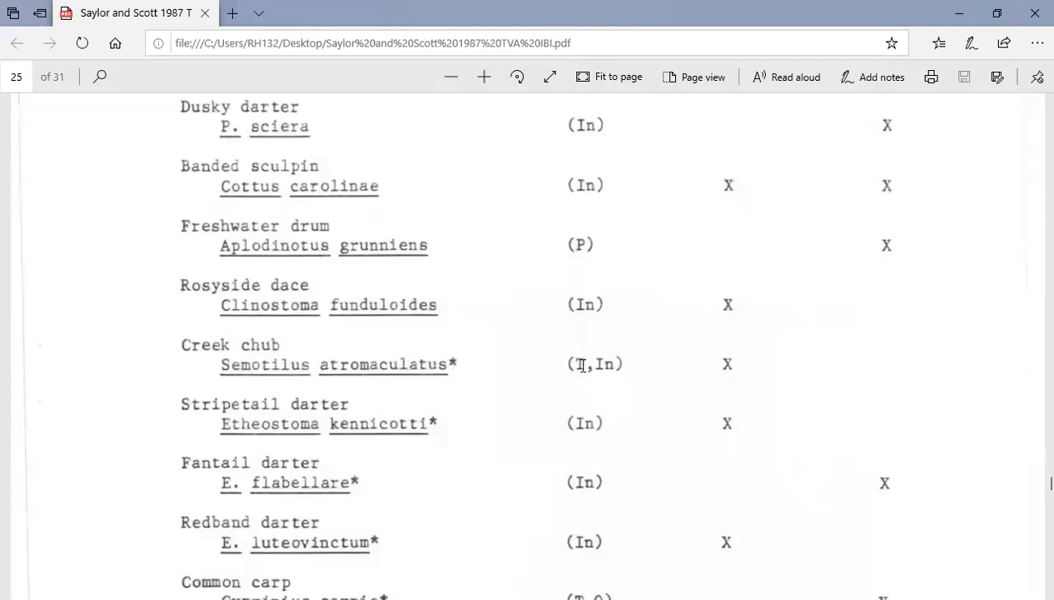
{"action": "scroll", "coordinate": [583, 366], "scroll_direction": "down", "scroll_amount": 2}
{"action": "scroll", "coordinate": [504, 423], "scroll_direction": "down", "scroll_amount": 3}
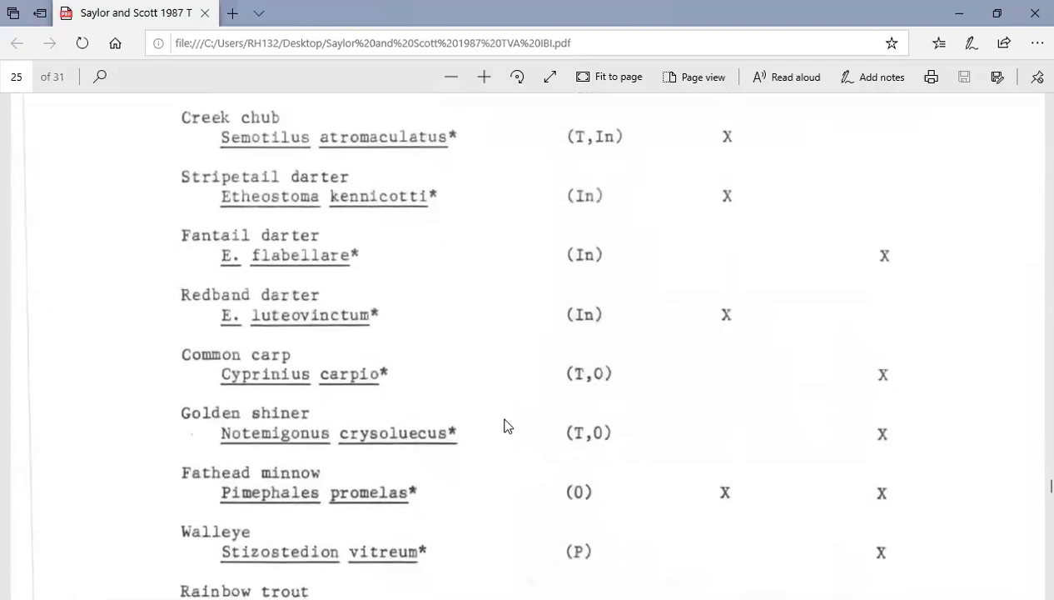
{"action": "scroll", "coordinate": [504, 426], "scroll_direction": "down", "scroll_amount": 5}
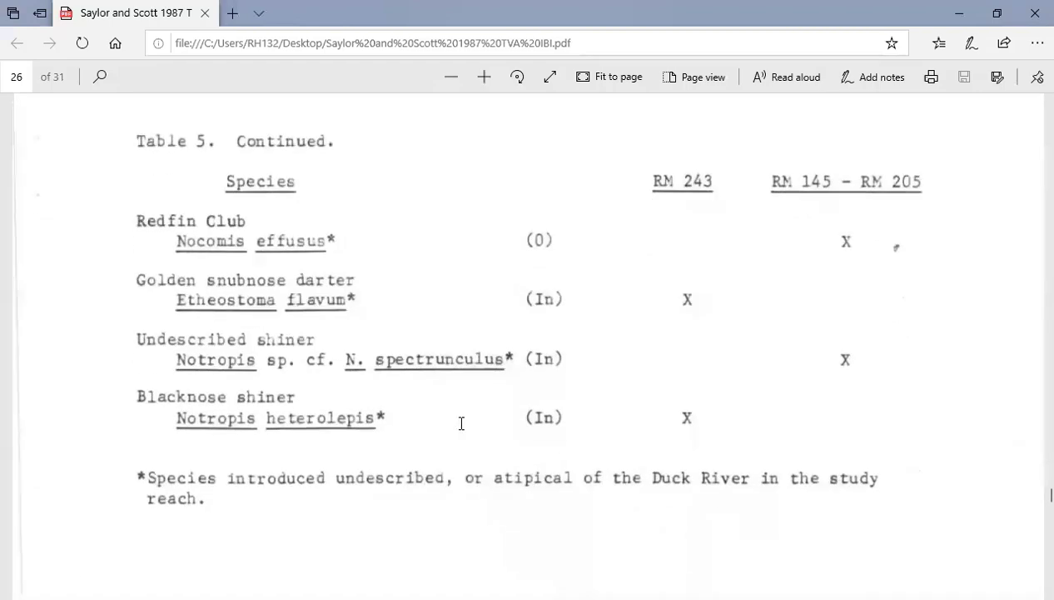
Review the tolerance and trophic codes of the asterisked species in Table 5 on pages 26 and 25, including common carp and creek chub.
{"action": "scroll", "coordinate": [463, 446], "scroll_direction": "down", "scroll_amount": 3}
{"action": "scroll", "coordinate": [463, 449], "scroll_direction": "up", "scroll_amount": 4}
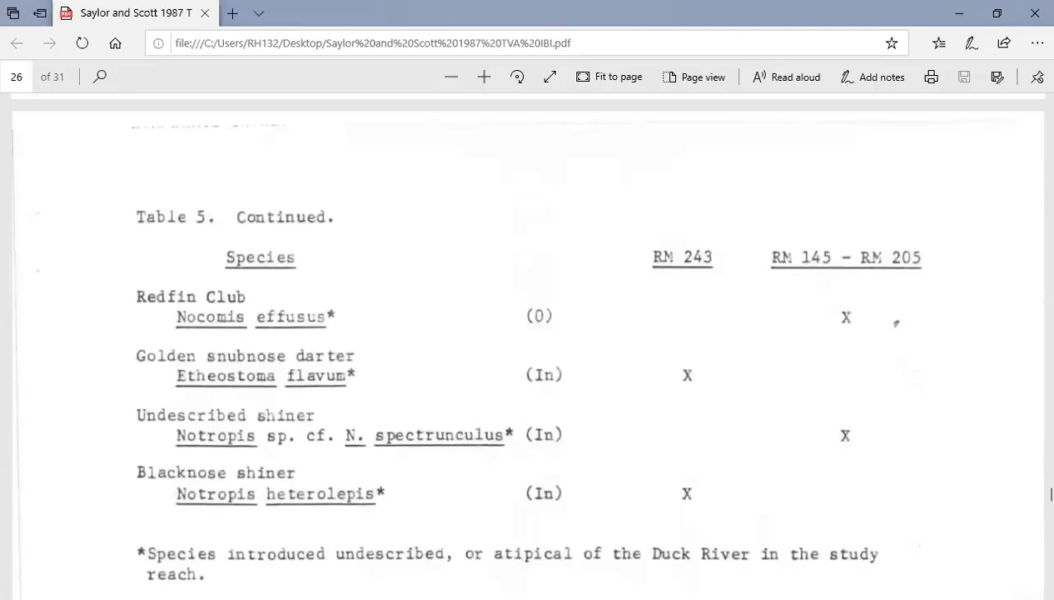
{"action": "scroll", "coordinate": [524, 405], "scroll_direction": "up", "scroll_amount": 7}
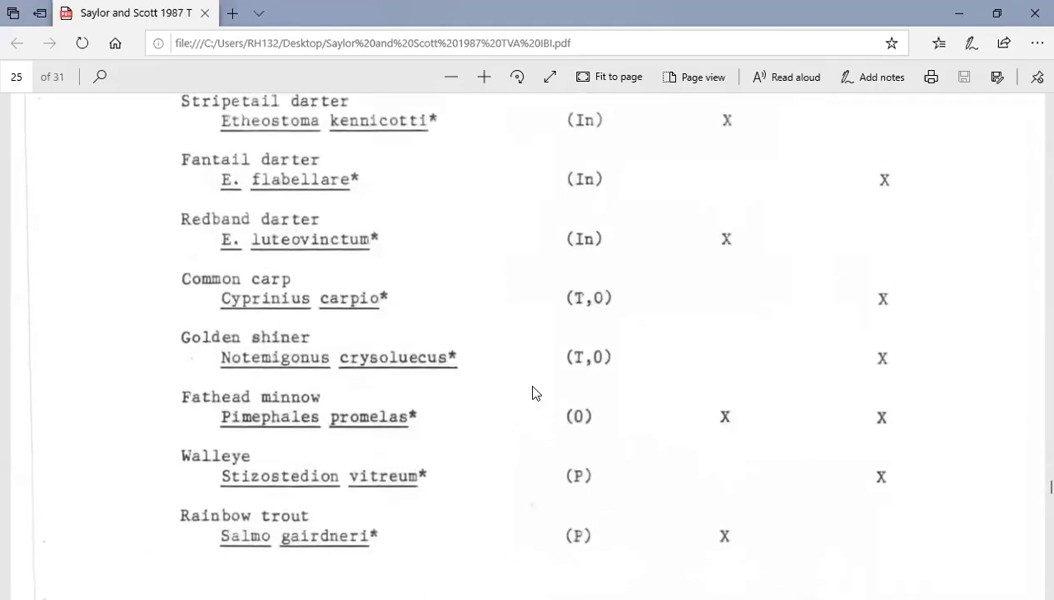
{"action": "scroll", "coordinate": [596, 428], "scroll_direction": "up", "scroll_amount": 2}
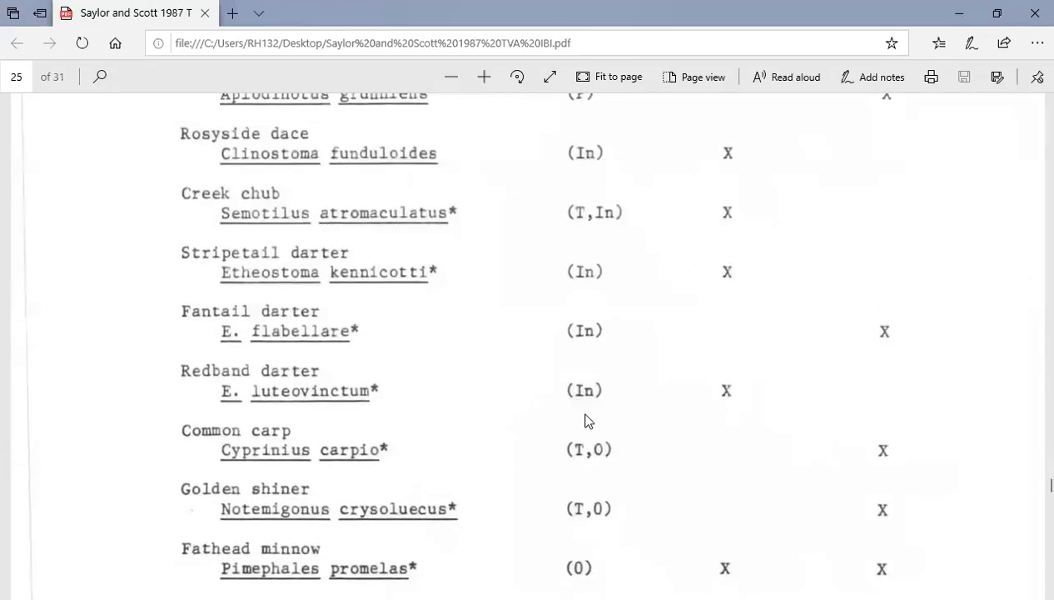
{"action": "scroll", "coordinate": [573, 401], "scroll_direction": "up", "scroll_amount": 2}
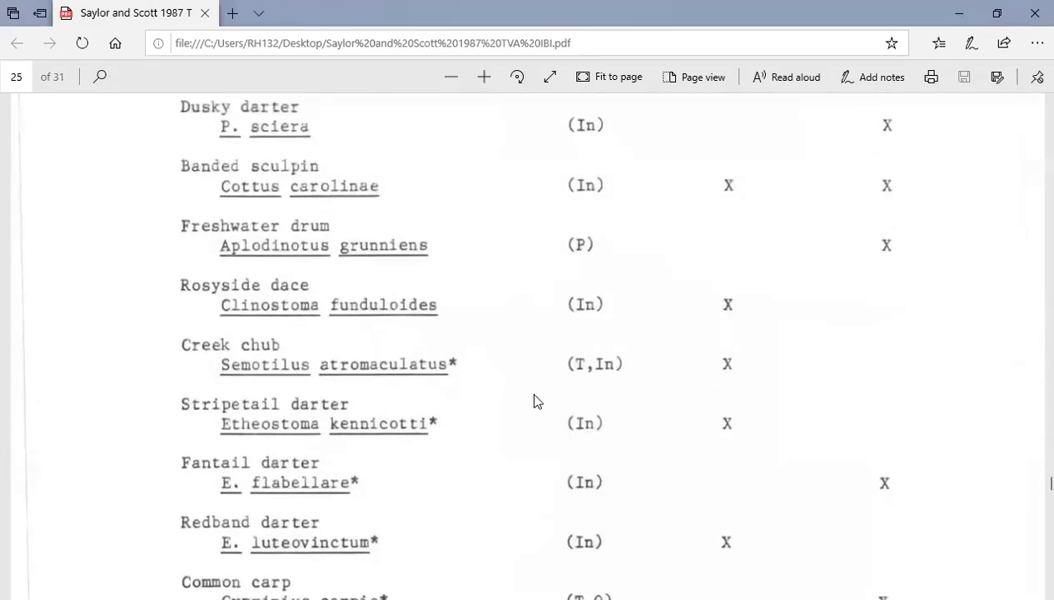
{"action": "scroll", "coordinate": [551, 389], "scroll_direction": "down", "scroll_amount": 1}
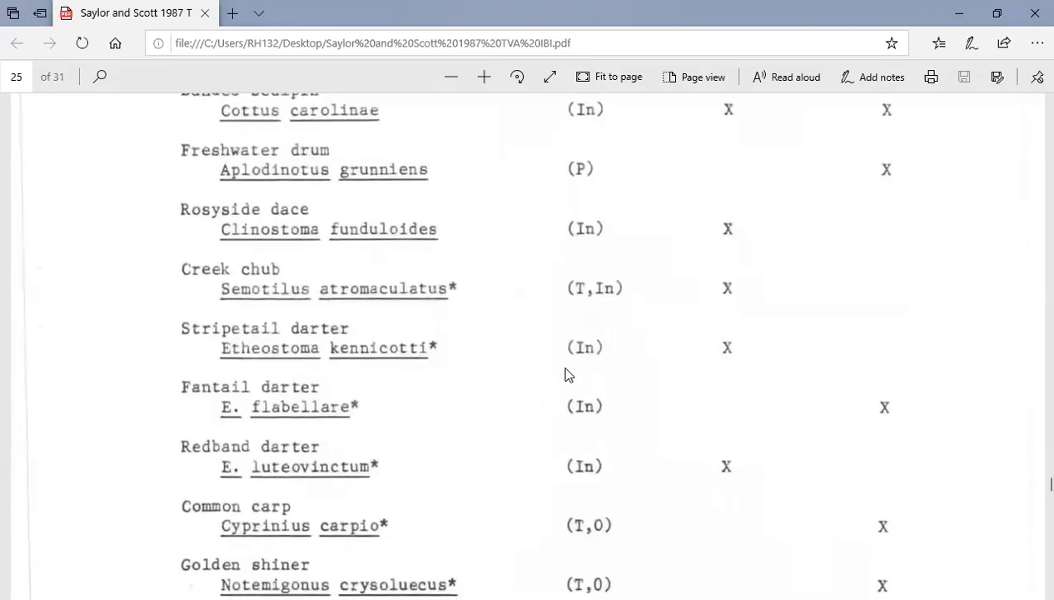
Go back through Table 5 on pages 24 and 23, checking the codes for darters, bass, sunfish, mosquitofish and madtoms.
{"action": "scroll", "coordinate": [562, 376], "scroll_direction": "up", "scroll_amount": 8}
{"action": "scroll", "coordinate": [556, 384], "scroll_direction": "up", "scroll_amount": 13}
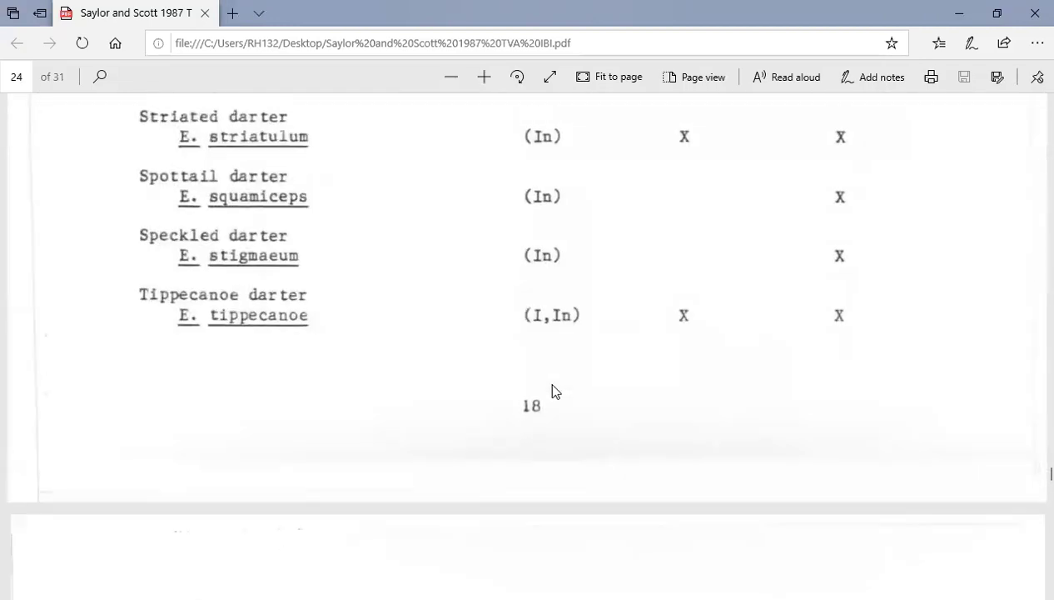
{"action": "scroll", "coordinate": [552, 389], "scroll_direction": "up", "scroll_amount": 3}
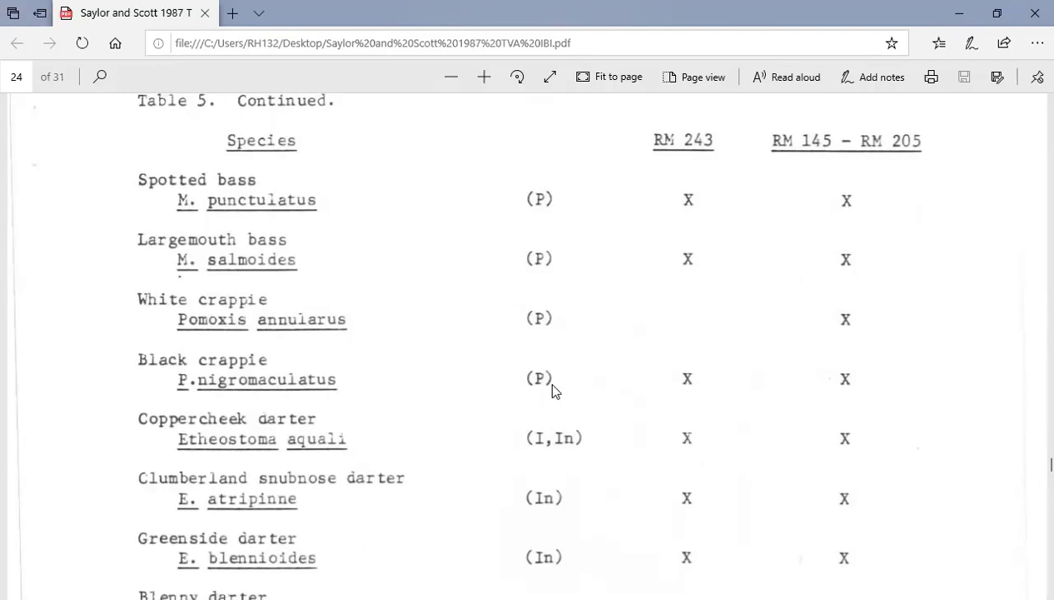
{"action": "scroll", "coordinate": [552, 385], "scroll_direction": "up", "scroll_amount": 10}
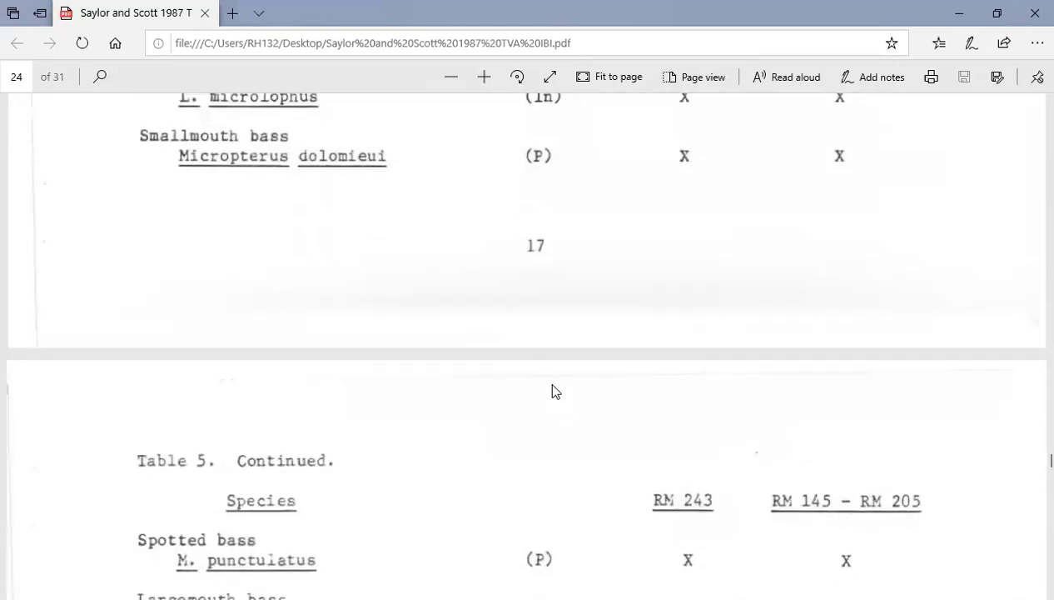
{"action": "scroll", "coordinate": [552, 385], "scroll_direction": "up", "scroll_amount": 5}
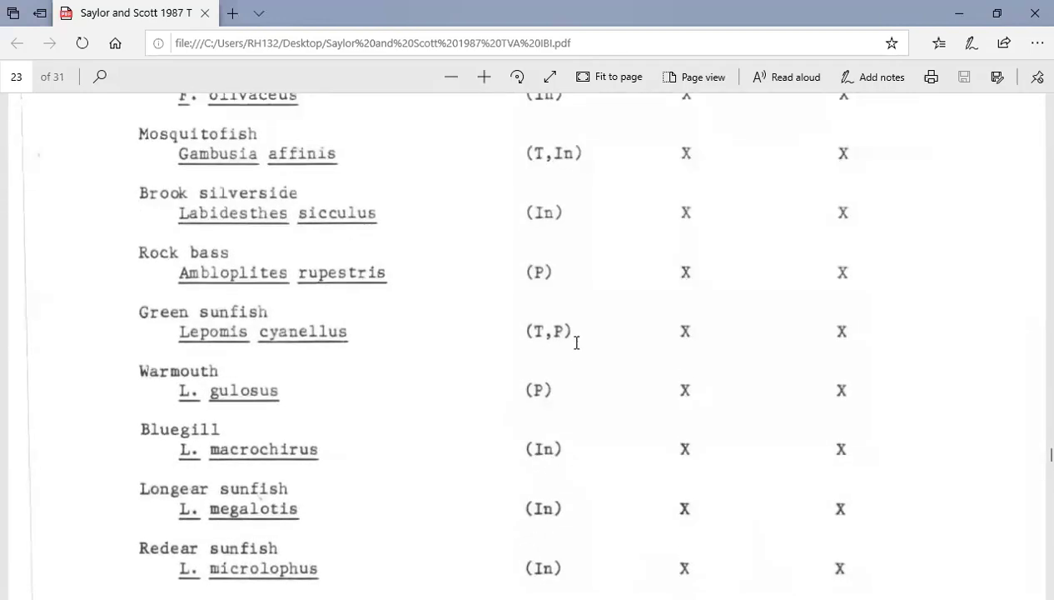
{"action": "scroll", "coordinate": [579, 325], "scroll_direction": "up", "scroll_amount": 2}
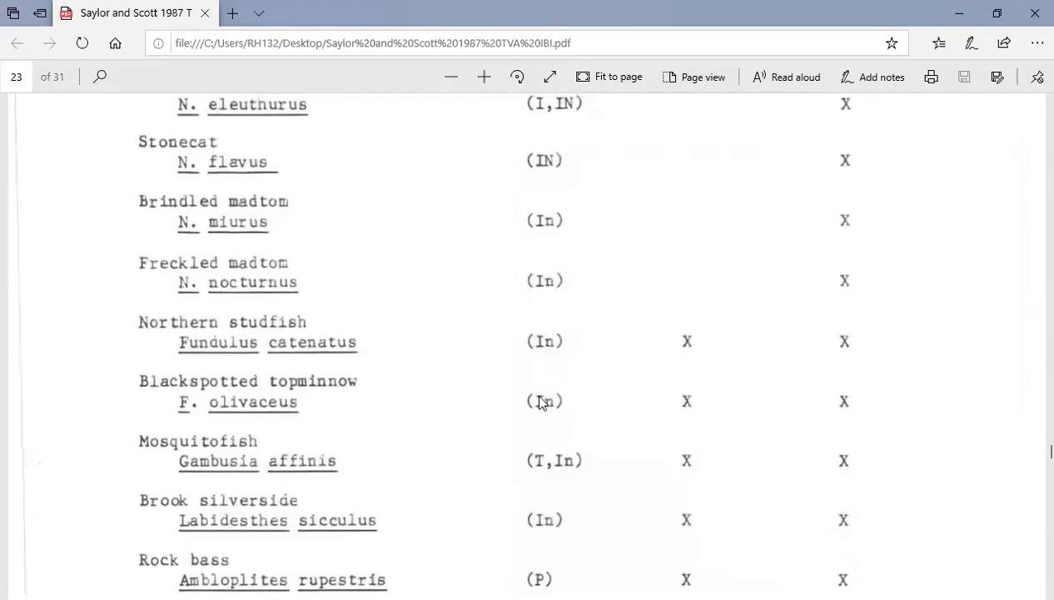
{"action": "scroll", "coordinate": [563, 333], "scroll_direction": "up", "scroll_amount": 5}
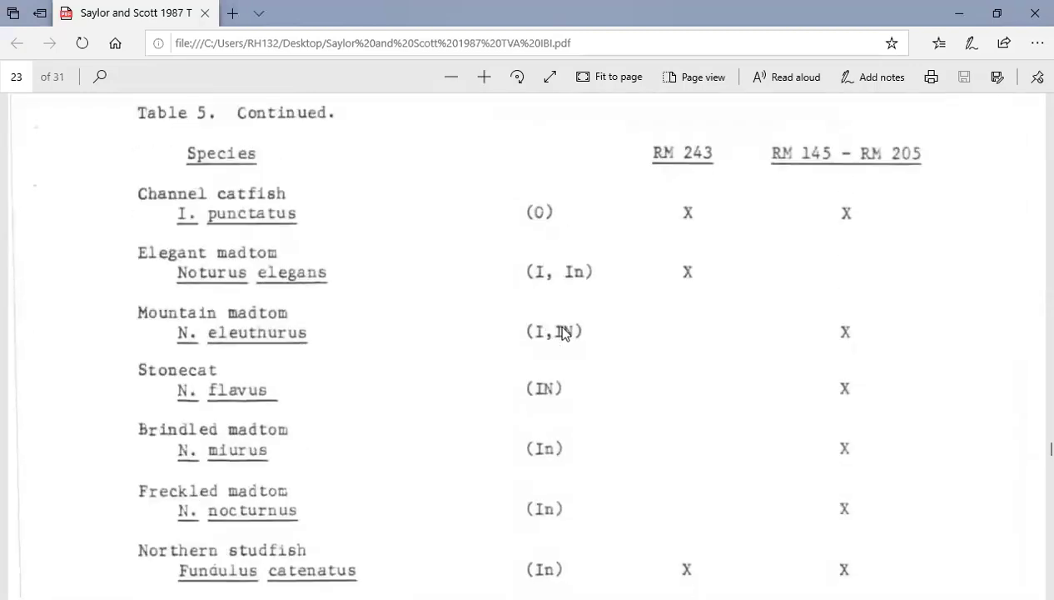
{"action": "scroll", "coordinate": [579, 313], "scroll_direction": "up", "scroll_amount": 3}
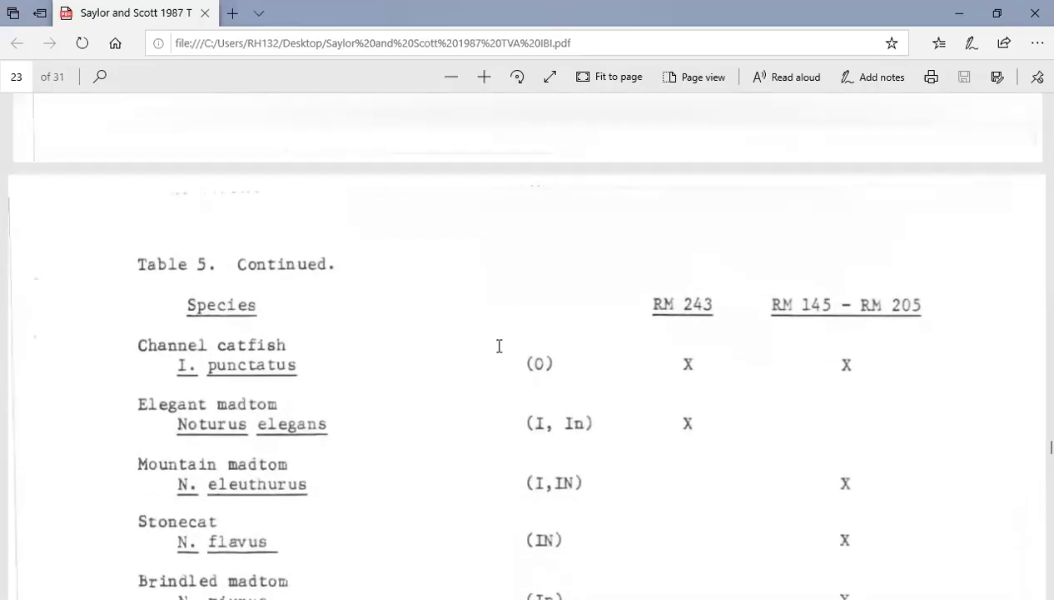
Review the sucker, shiner and chub codes on pages 22 and 21, back to the Table 5 legend.
{"action": "scroll", "coordinate": [581, 392], "scroll_direction": "up", "scroll_amount": 18}
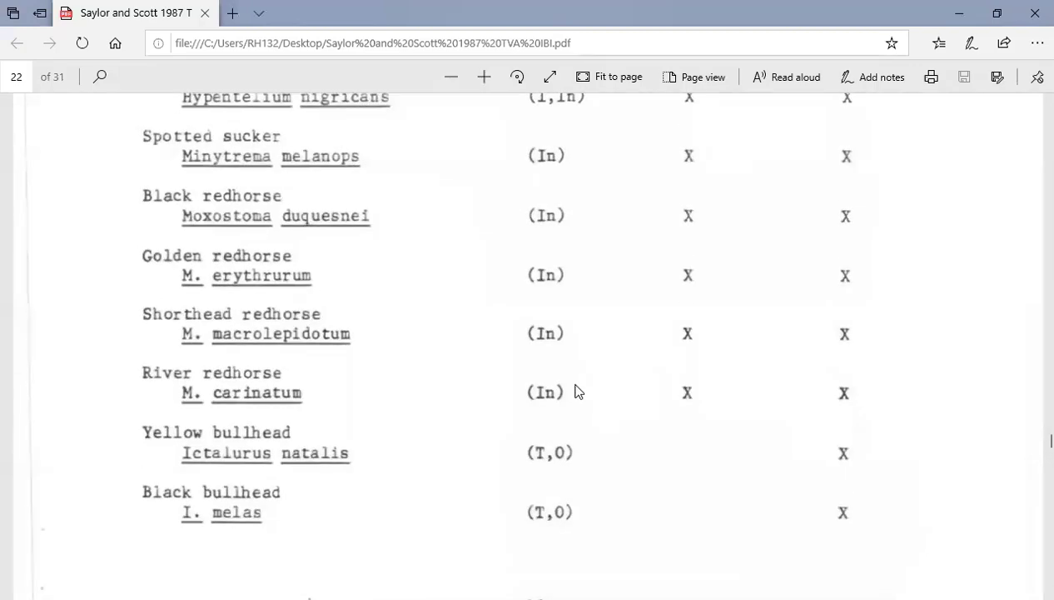
{"action": "scroll", "coordinate": [585, 377], "scroll_direction": "up", "scroll_amount": 12}
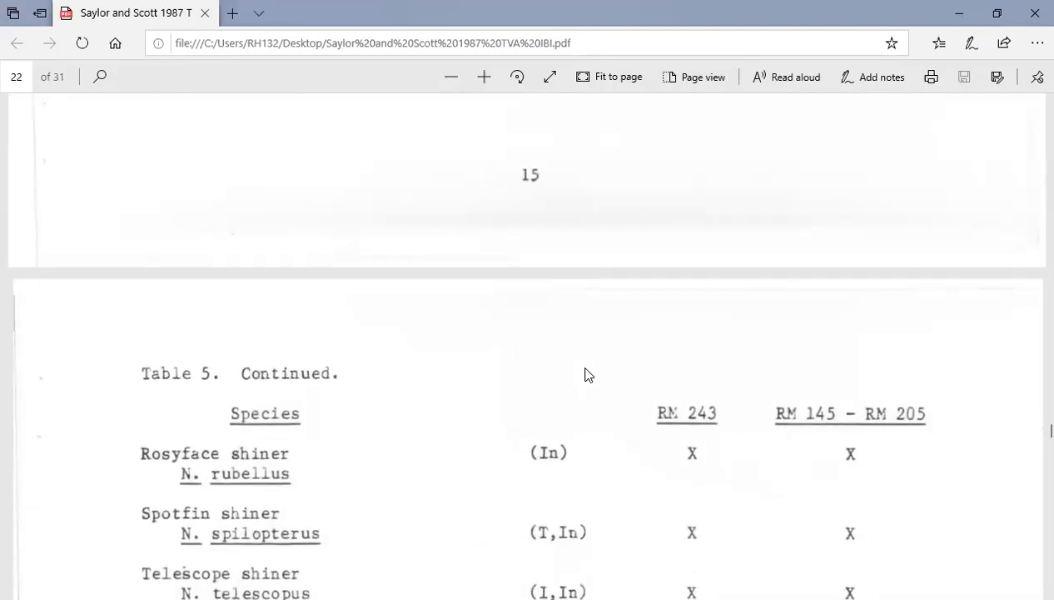
{"action": "scroll", "coordinate": [585, 374], "scroll_direction": "up", "scroll_amount": 15}
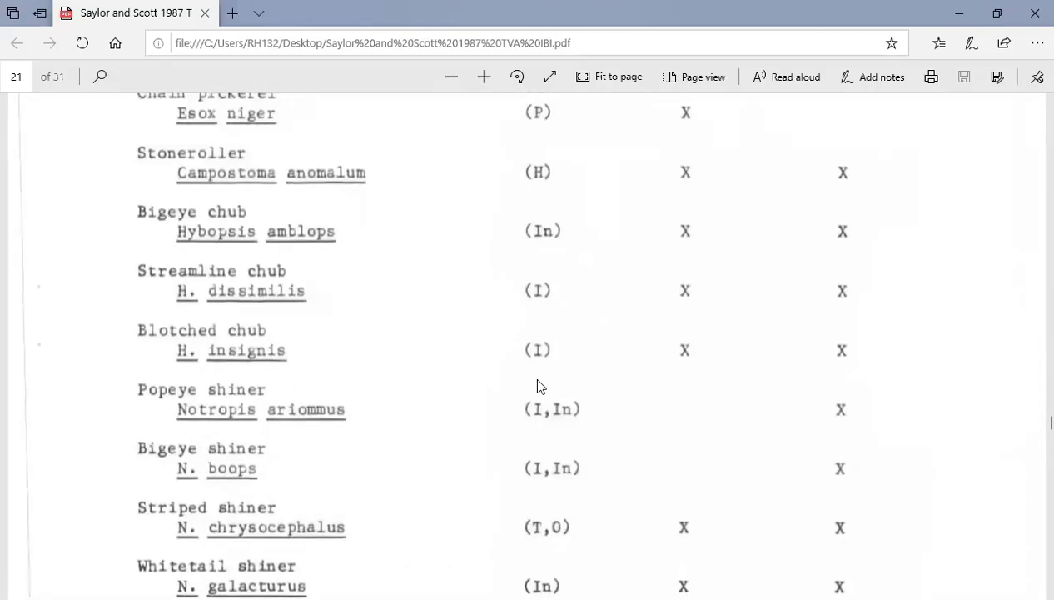
{"action": "scroll", "coordinate": [581, 359], "scroll_direction": "up", "scroll_amount": 6}
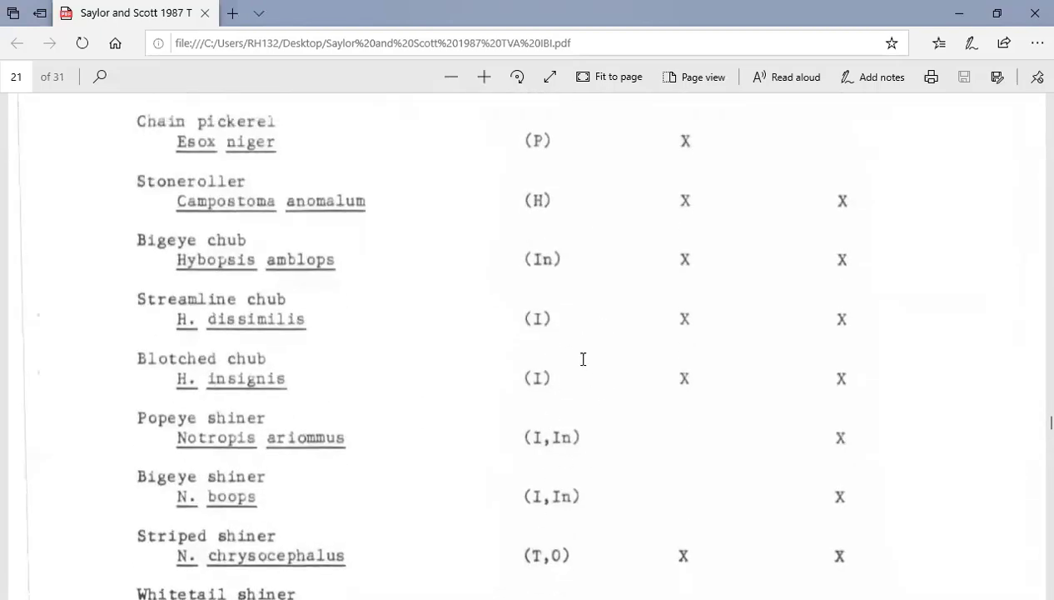
{"action": "scroll", "coordinate": [583, 367], "scroll_direction": "up", "scroll_amount": 4}
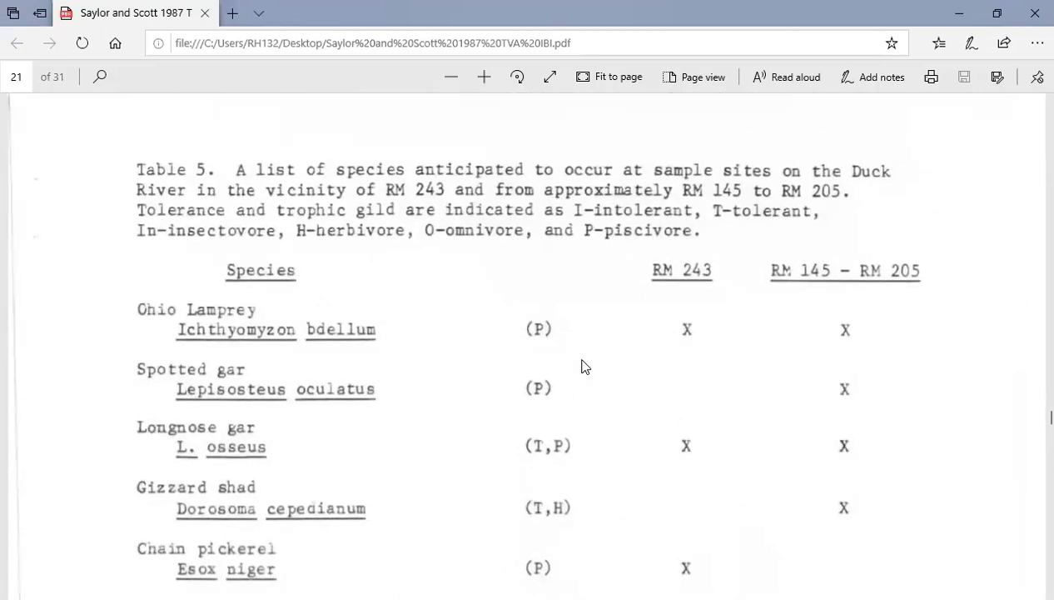
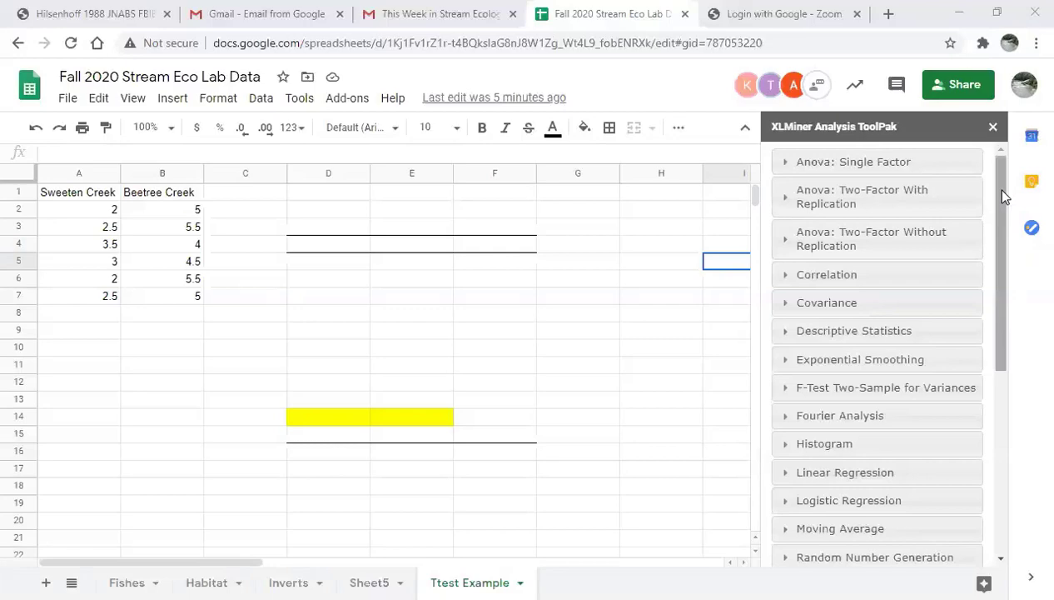
In the Ttest Example sheet, run a two-sample t-test assuming equal variances on A2:A7 and B2:B7, with output at D2.
{"action": "left_click_drag", "start_coordinate": [1002, 190], "coordinate": [990, 369]}
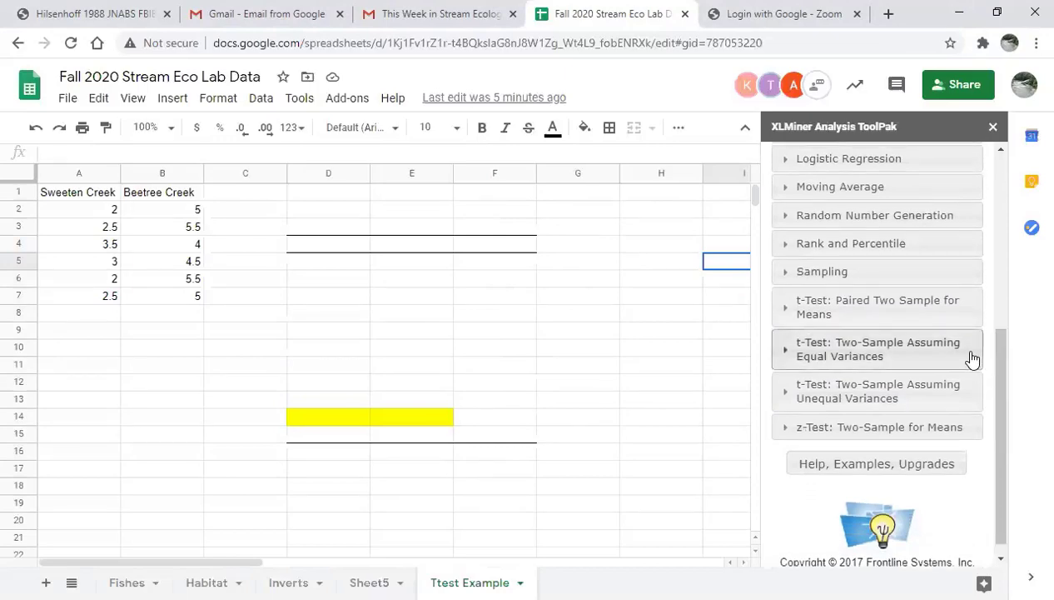
{"action": "left_click", "coordinate": [917, 366]}
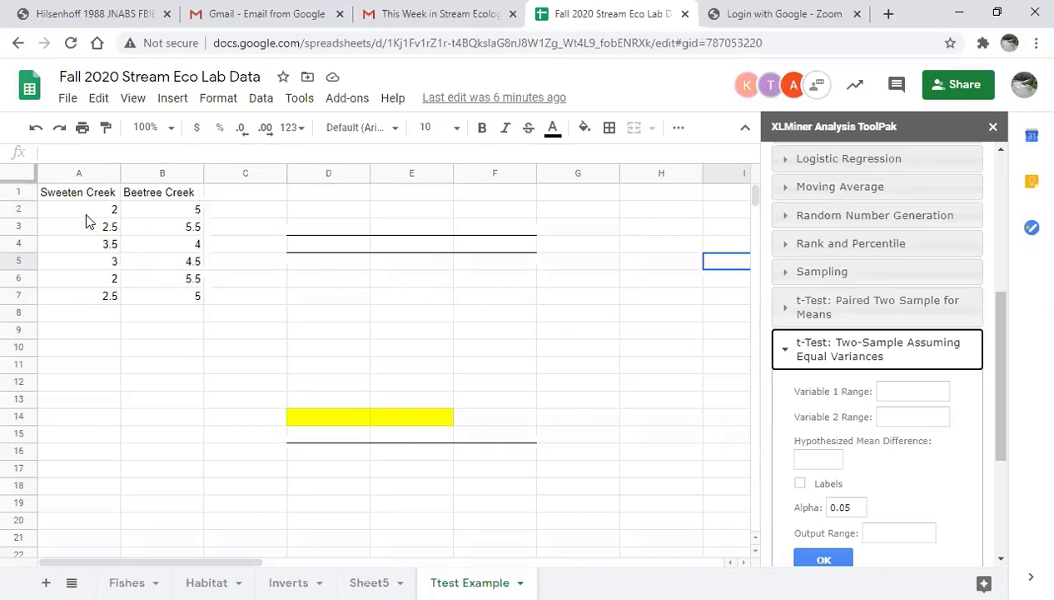
{"action": "left_click_drag", "start_coordinate": [88, 209], "coordinate": [99, 300]}
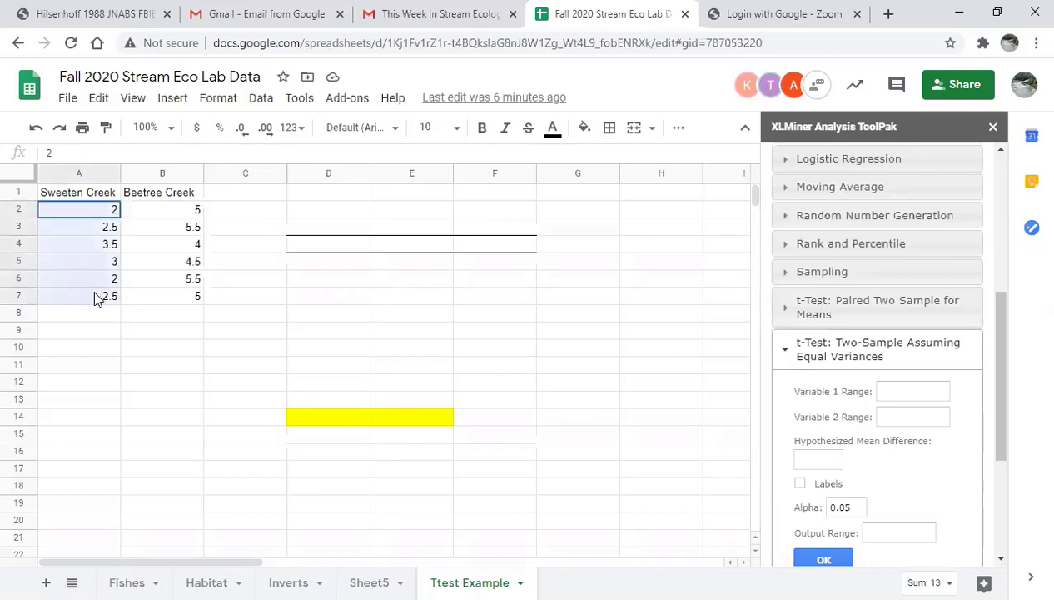
{"action": "left_click", "coordinate": [885, 394]}
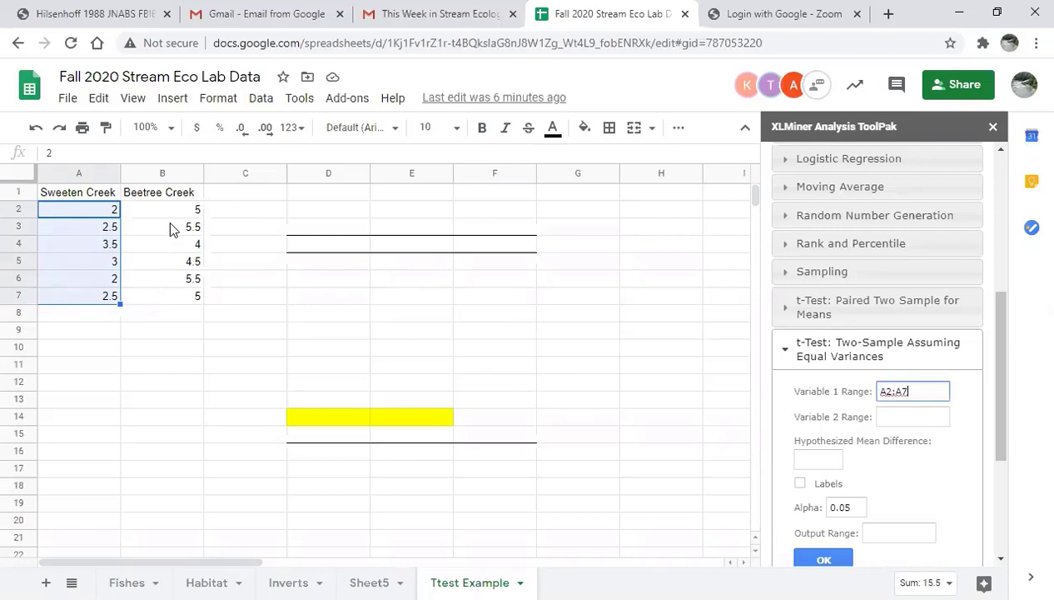
{"action": "left_click_drag", "start_coordinate": [176, 212], "coordinate": [183, 301]}
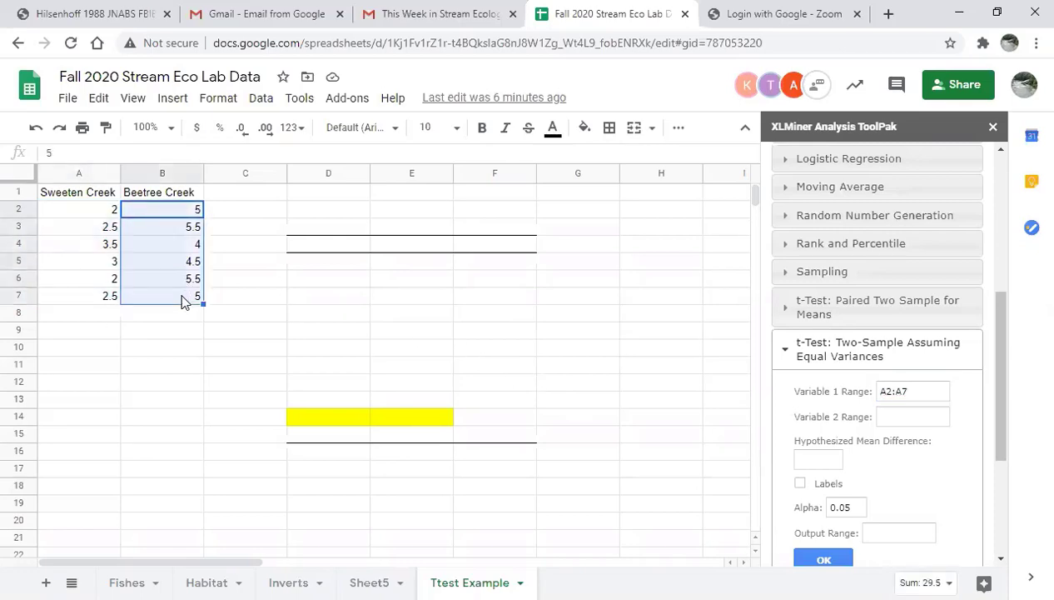
{"action": "left_click", "coordinate": [903, 415]}
{"action": "scroll", "coordinate": [900, 412], "scroll_direction": "down", "scroll_amount": 1}
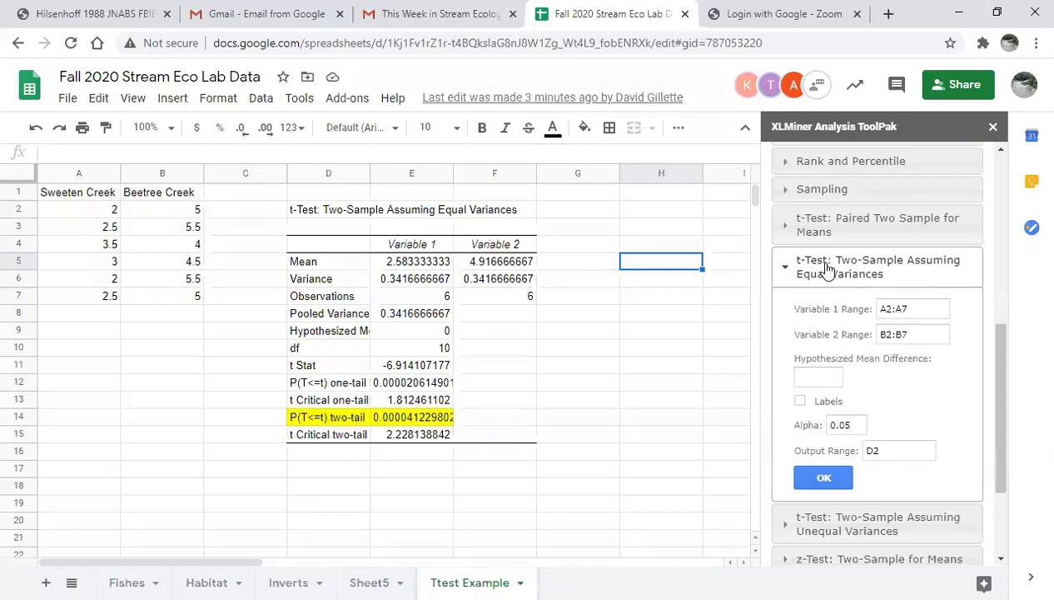
Close the XLMiner Analysis ToolPak and begin a TTEST formula in D17 with ranges A2:A7 and B2:B7.
{"action": "left_click", "coordinate": [994, 128]}
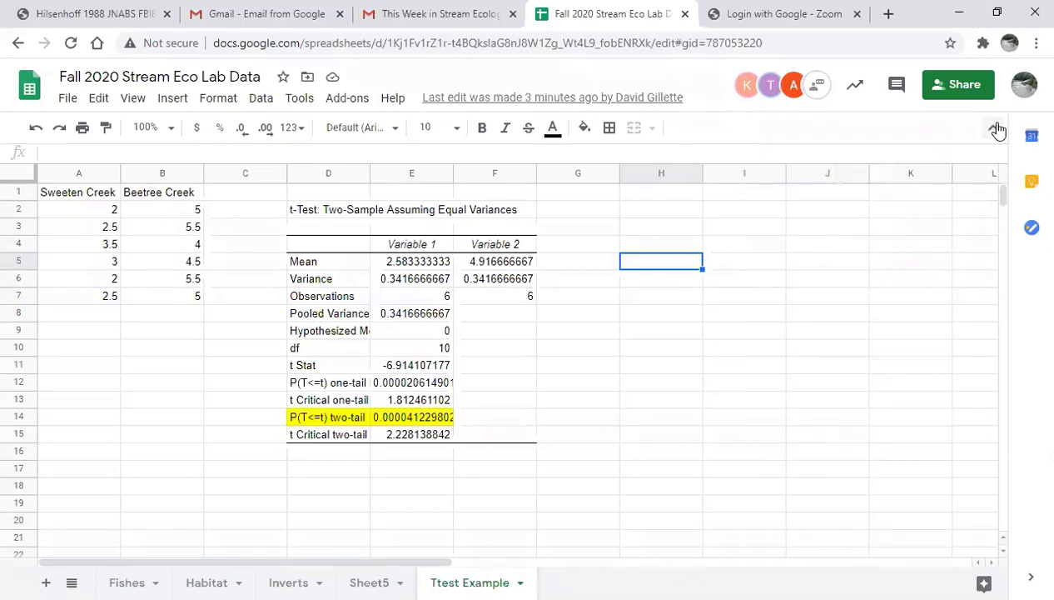
{"action": "left_click", "coordinate": [335, 473]}
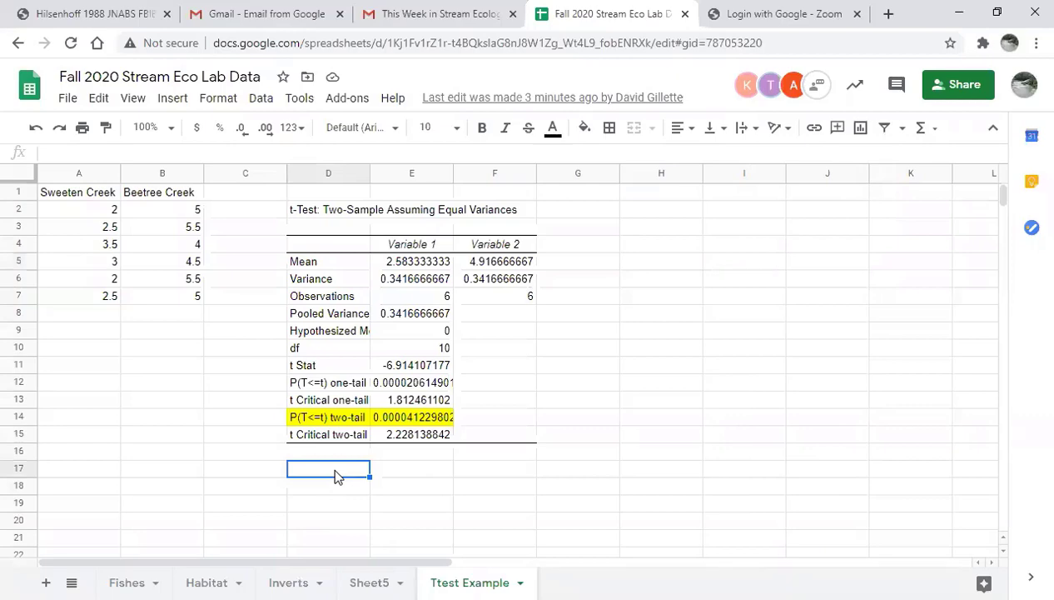
{"action": "type", "text": "=ttest"}
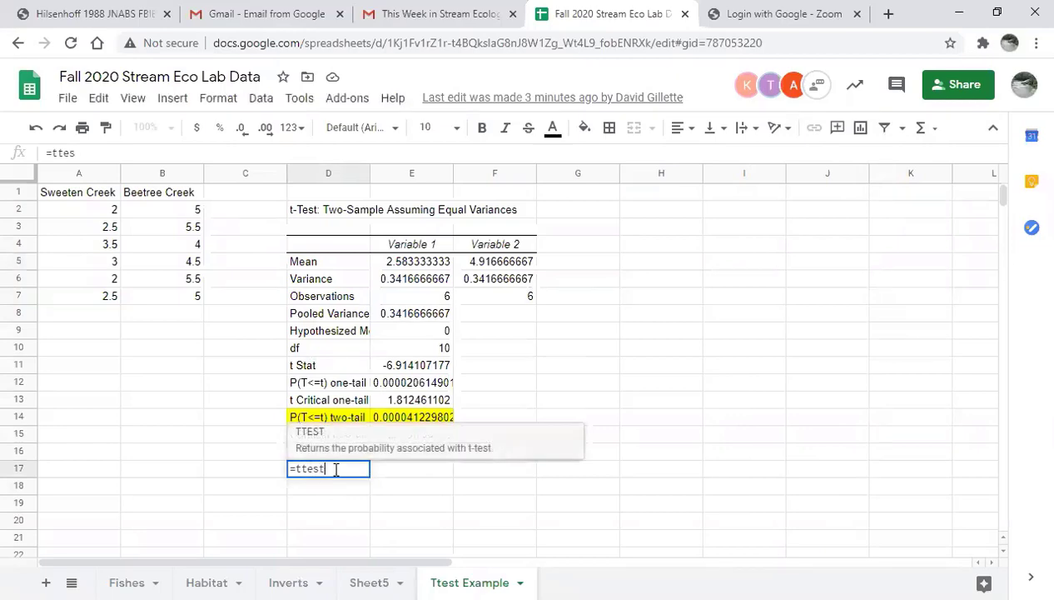
{"action": "type", "text": "("}
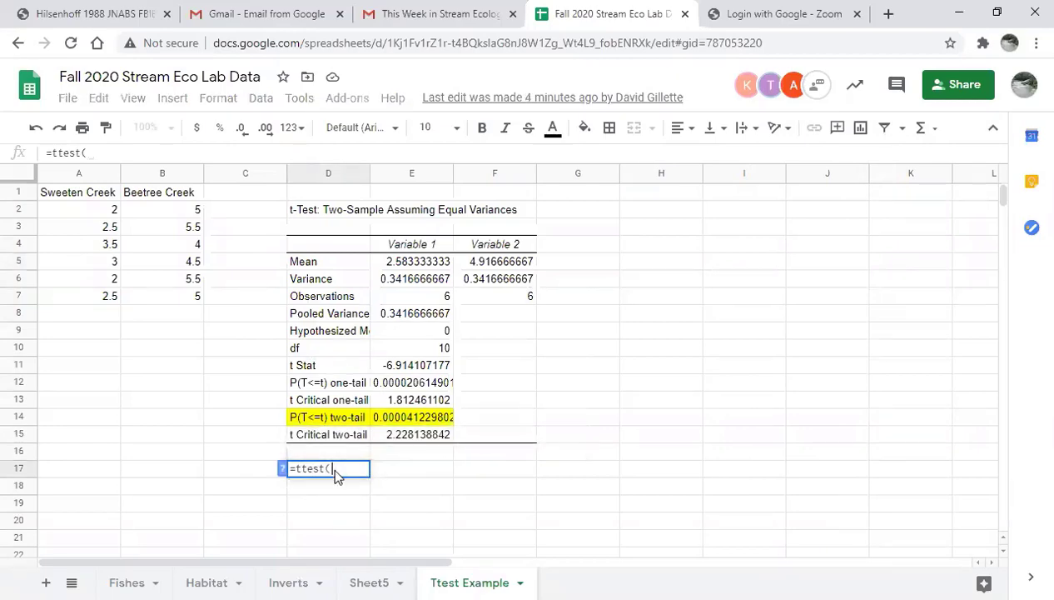
{"action": "left_click_drag", "start_coordinate": [94, 211], "coordinate": [103, 296]}
{"action": "type", "text": ","}
{"action": "left_click_drag", "start_coordinate": [160, 208], "coordinate": [167, 302]}
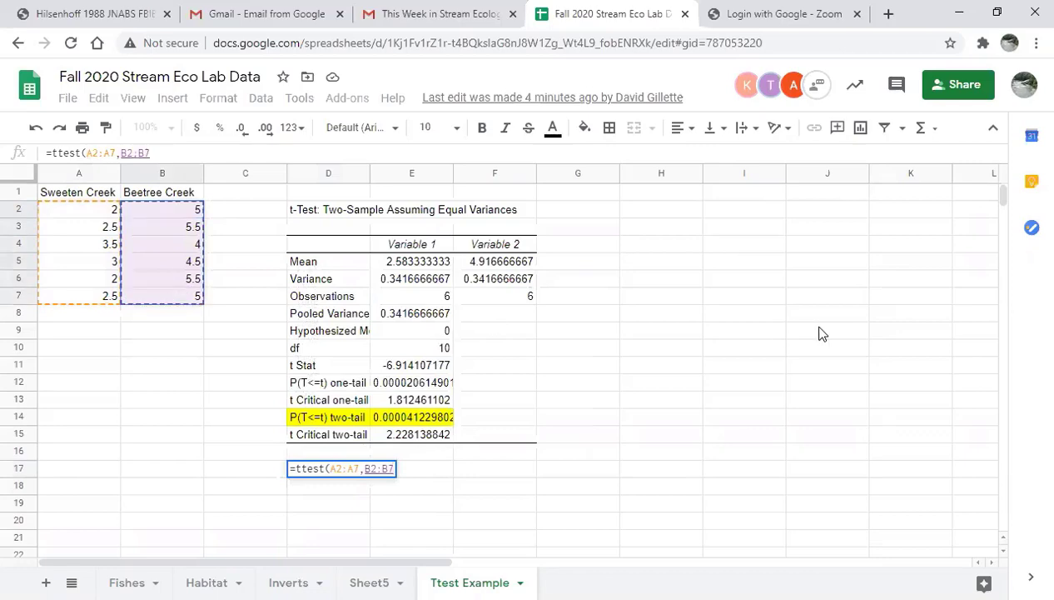
{"action": "type", "text": ","}
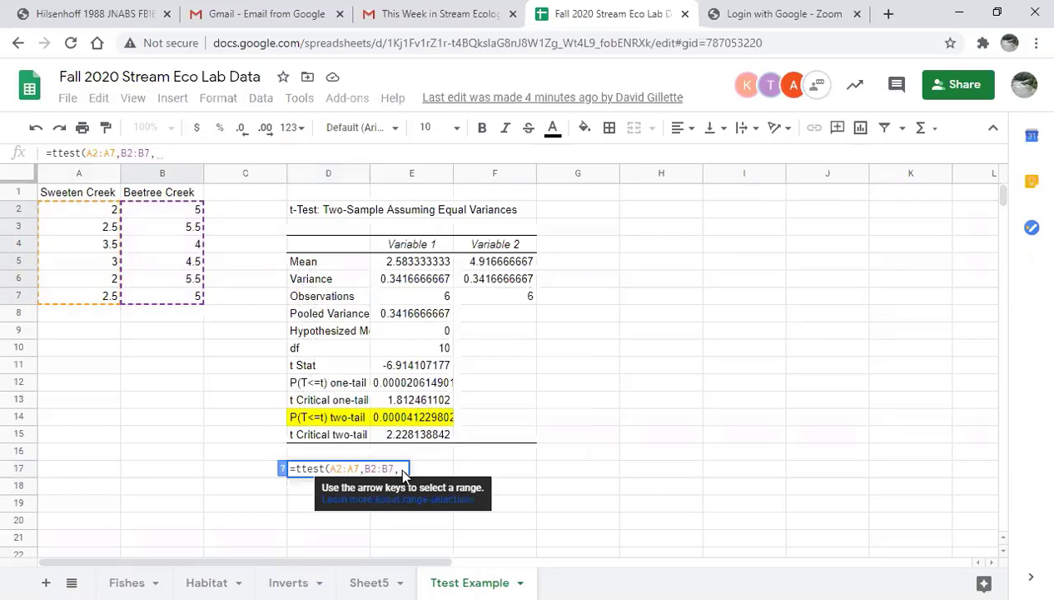
Set the formula's tails argument to 2 and read the T.TEST help on the available test types.
{"action": "left_click", "coordinate": [282, 469]}
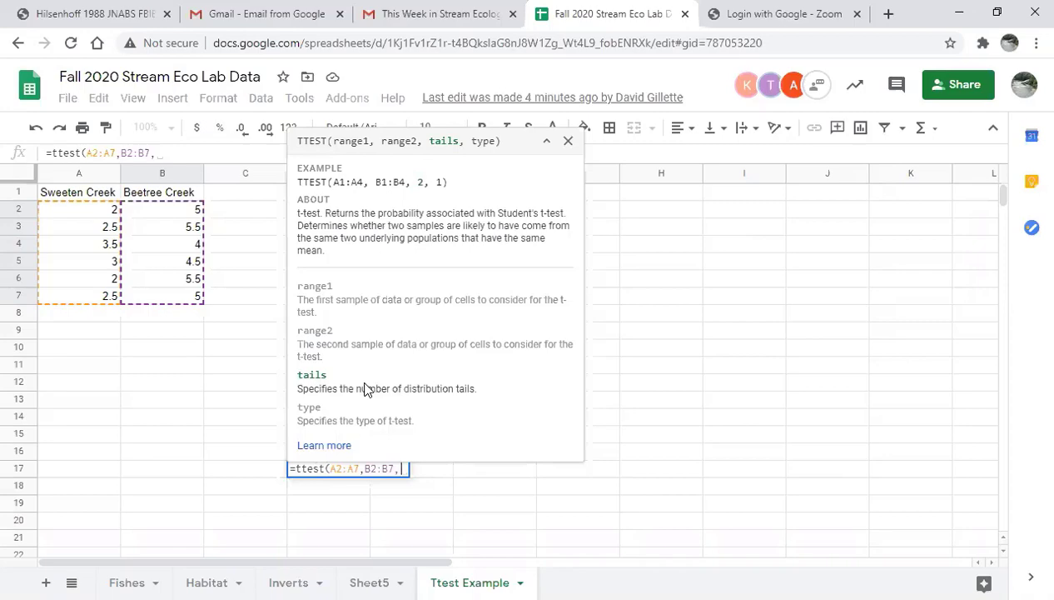
{"action": "type", "text": "2,"}
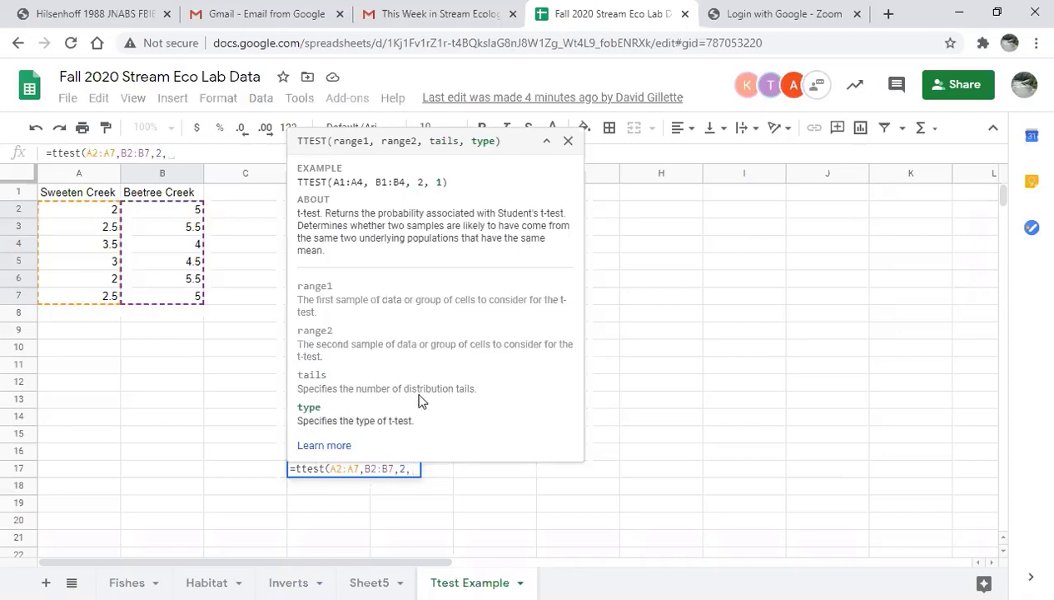
{"action": "left_click", "coordinate": [337, 448]}
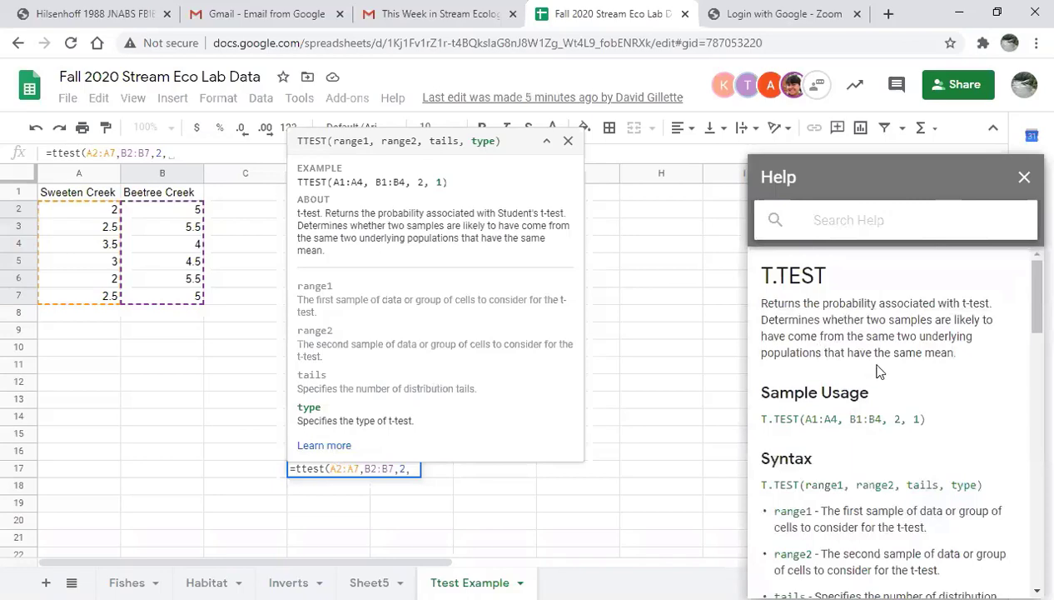
{"action": "scroll", "coordinate": [880, 372], "scroll_direction": "down", "scroll_amount": 3}
{"action": "scroll", "coordinate": [879, 371], "scroll_direction": "down", "scroll_amount": 3}
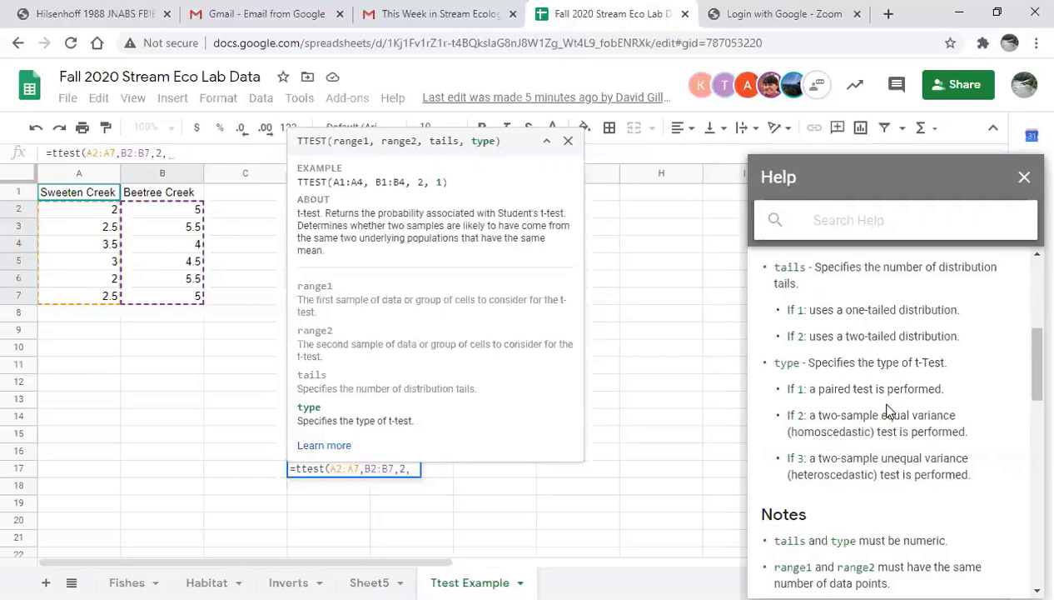
Complete the TTEST formula with type 2 for a two-sample equal variance test and reselect D17.
{"action": "type", "text": "2)"}
{"action": "key", "text": "Return"}
{"action": "left_click", "coordinate": [324, 469]}
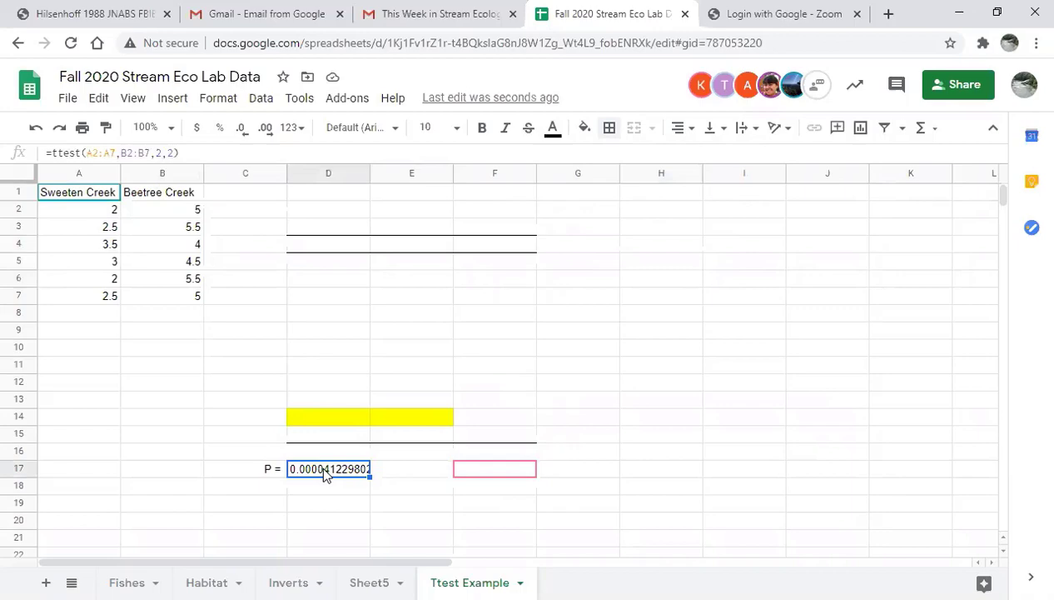